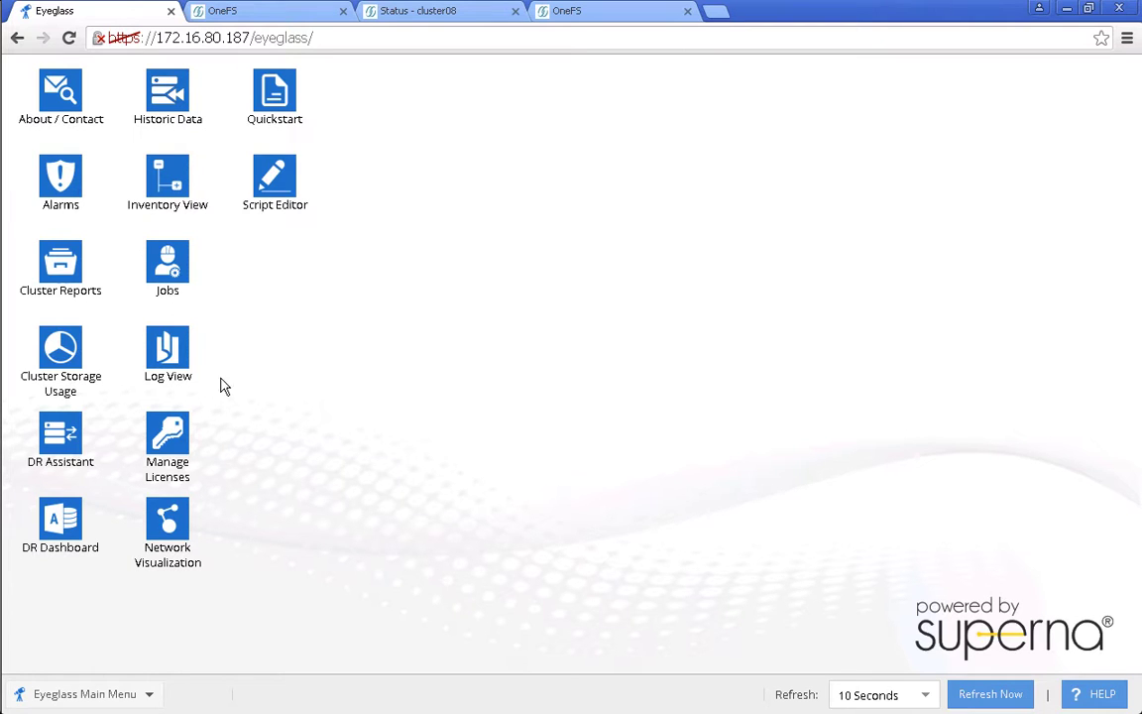
Open Jobs and the DR Dashboard, and check the DFS readiness of the SyncIQ policies.
click(168, 267)
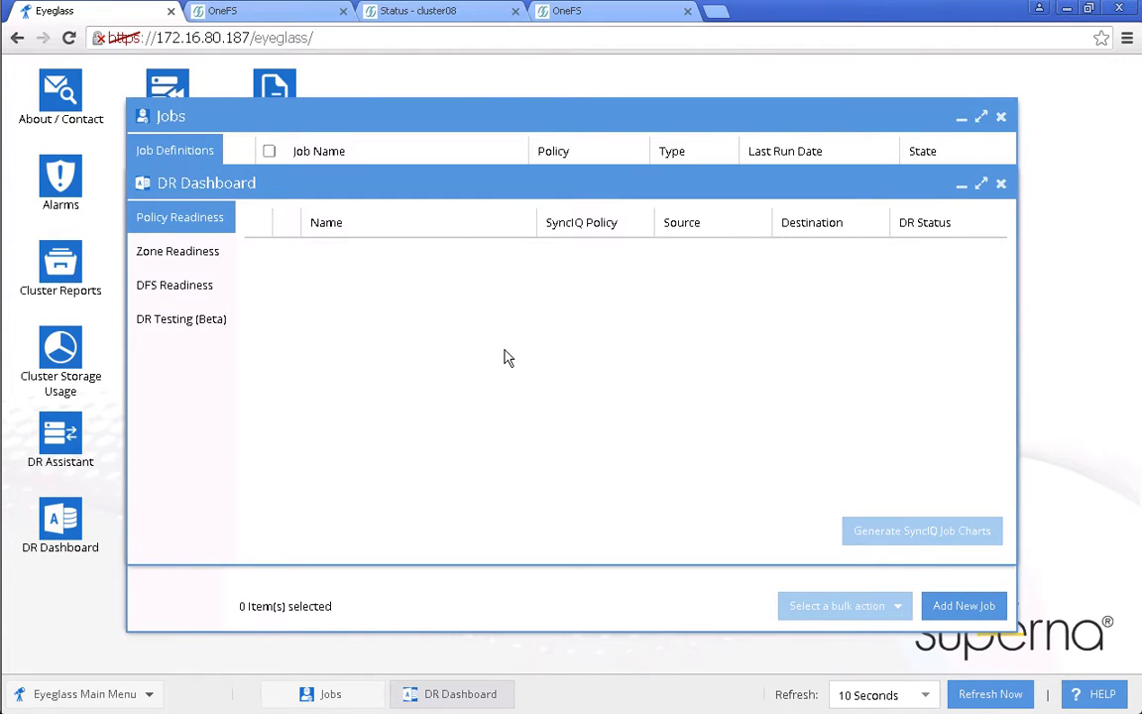
click(201, 290)
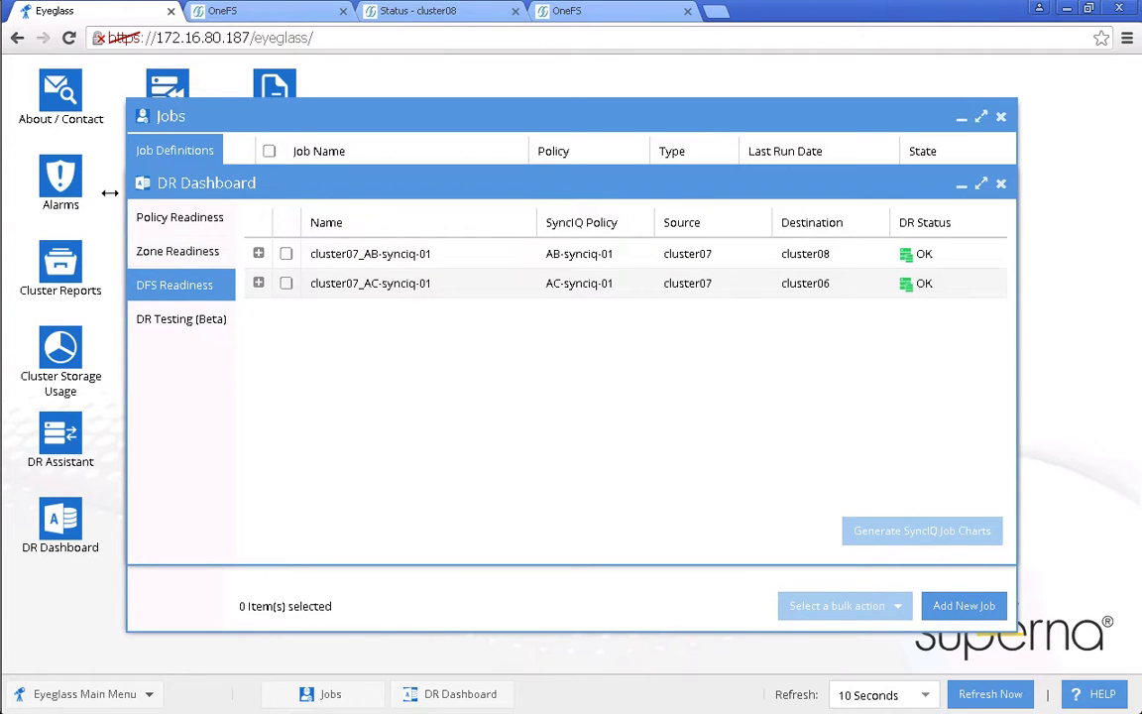
Open the DFSTest2 Word document from the z02-smb01 (Z:) network share in Windows Explorer and enable editing.
mouse_move(3, 168)
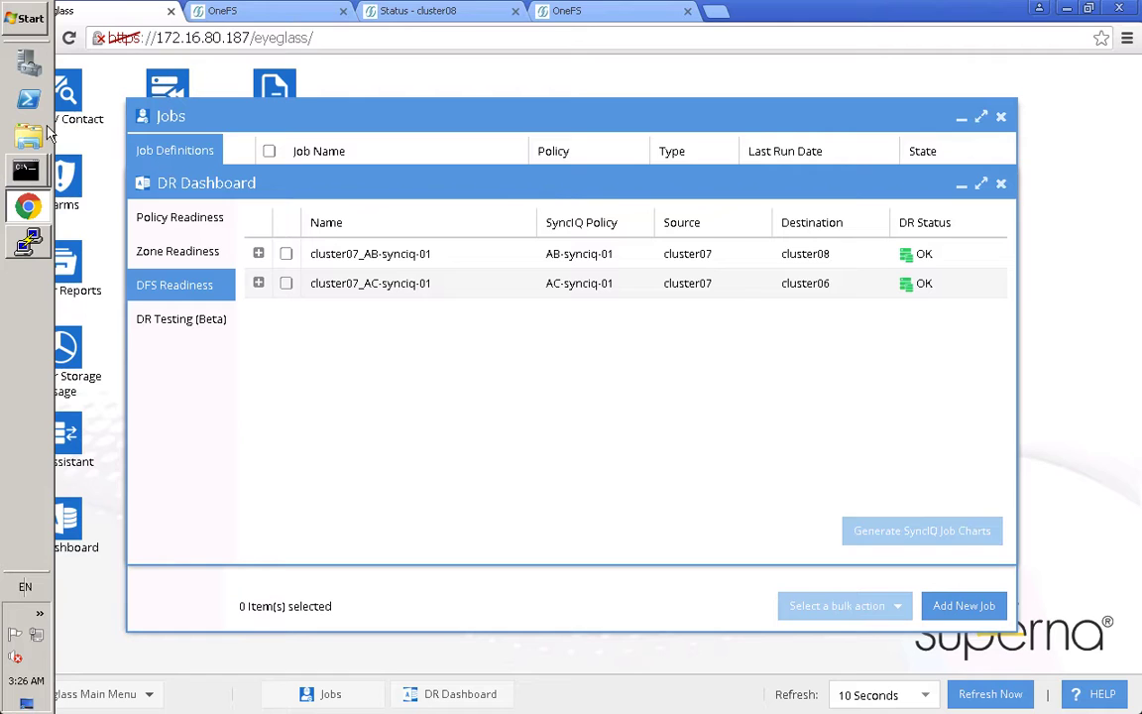
click(28, 136)
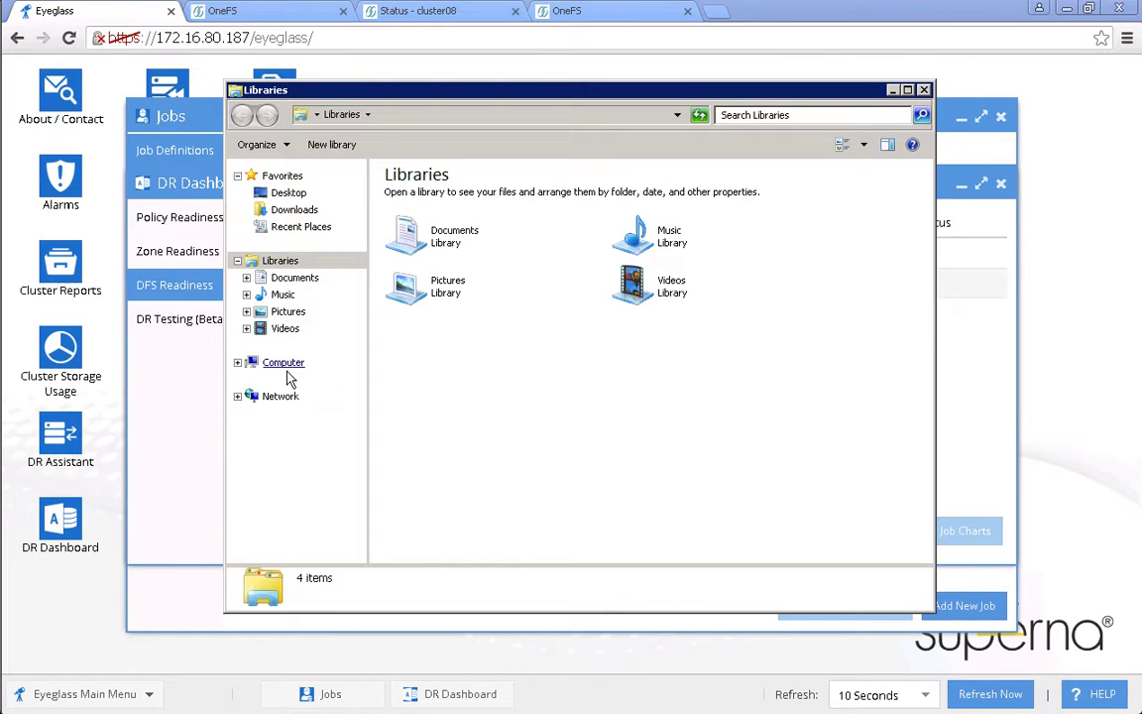
click(289, 364)
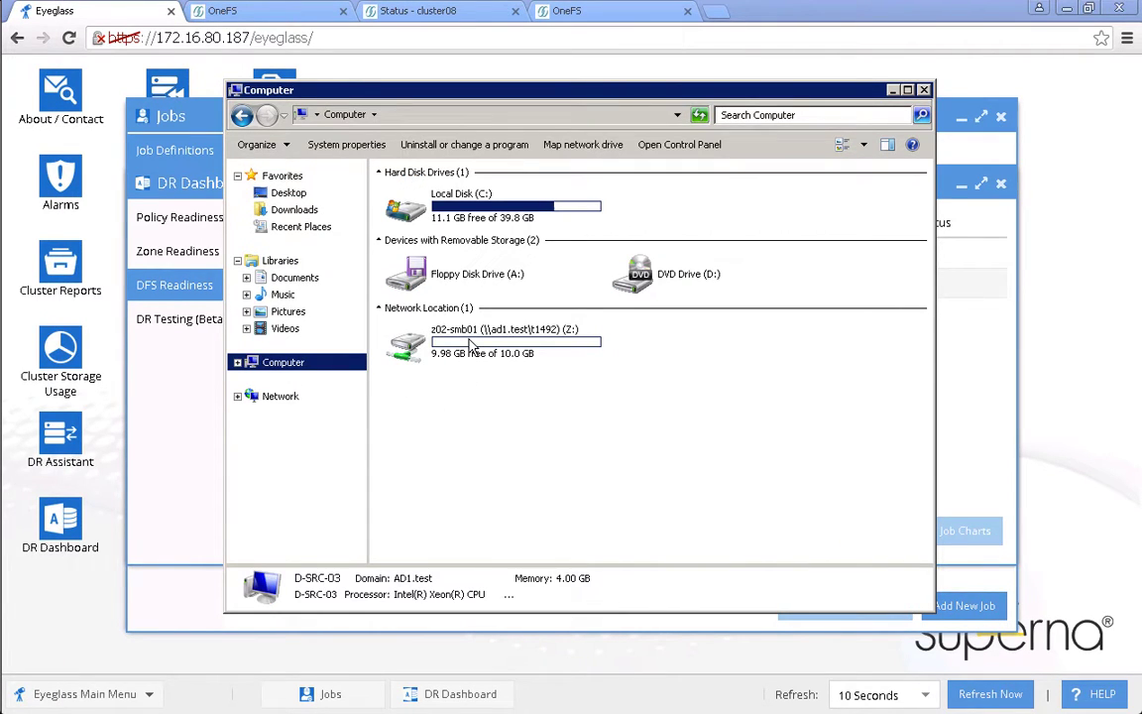
double_click(471, 347)
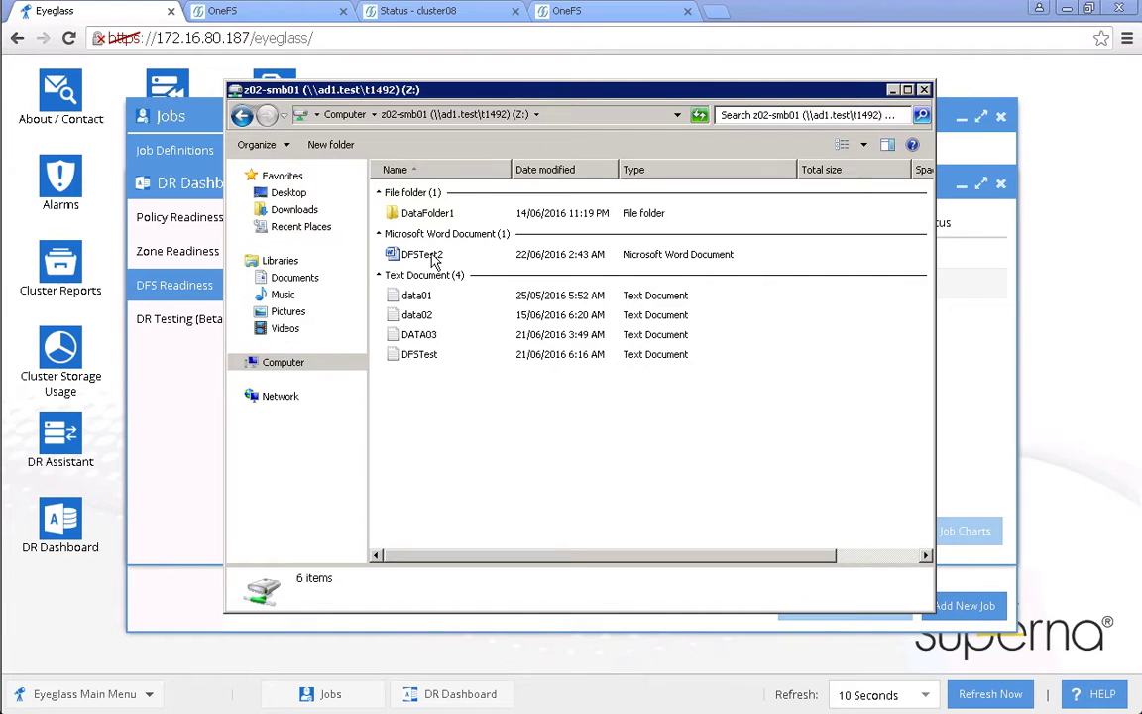
double_click(432, 255)
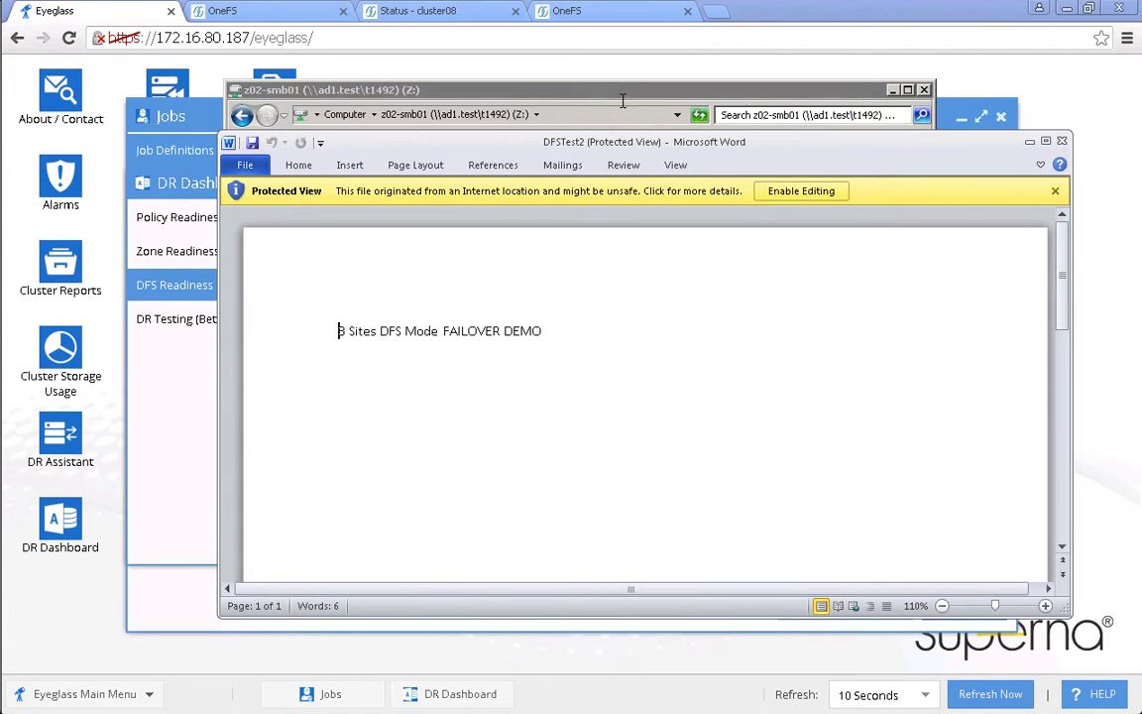
click(792, 191)
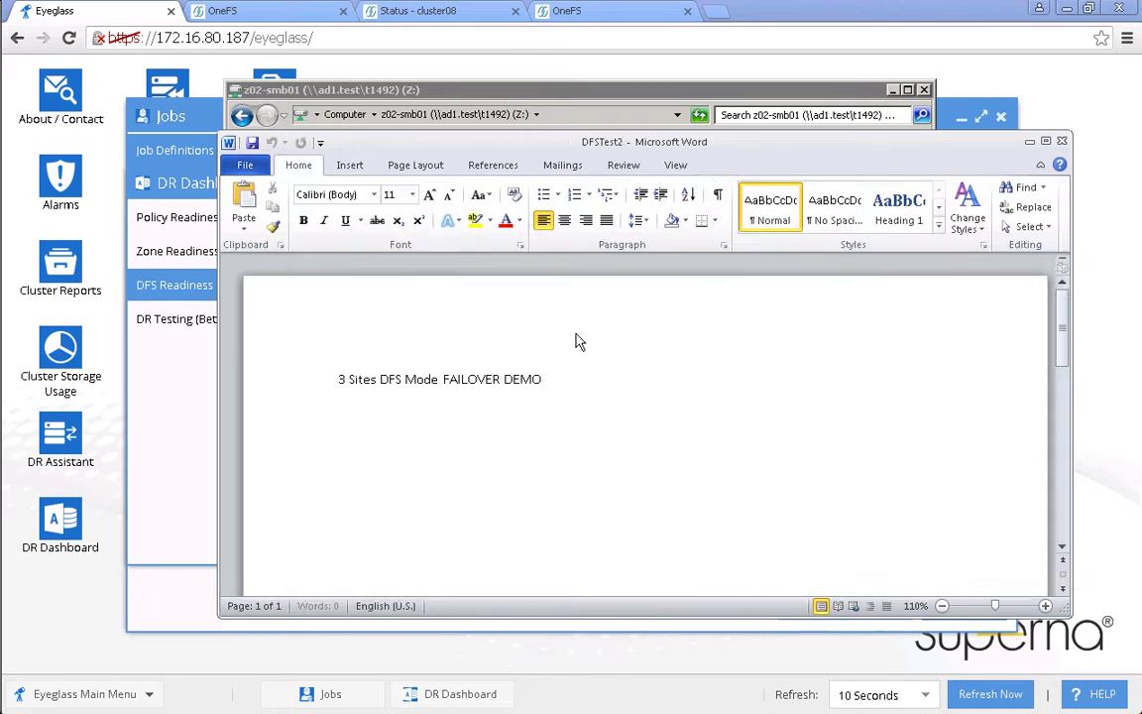
Add the line "Before Failover A to B" below the document's existing text and save the file.
click(555, 385)
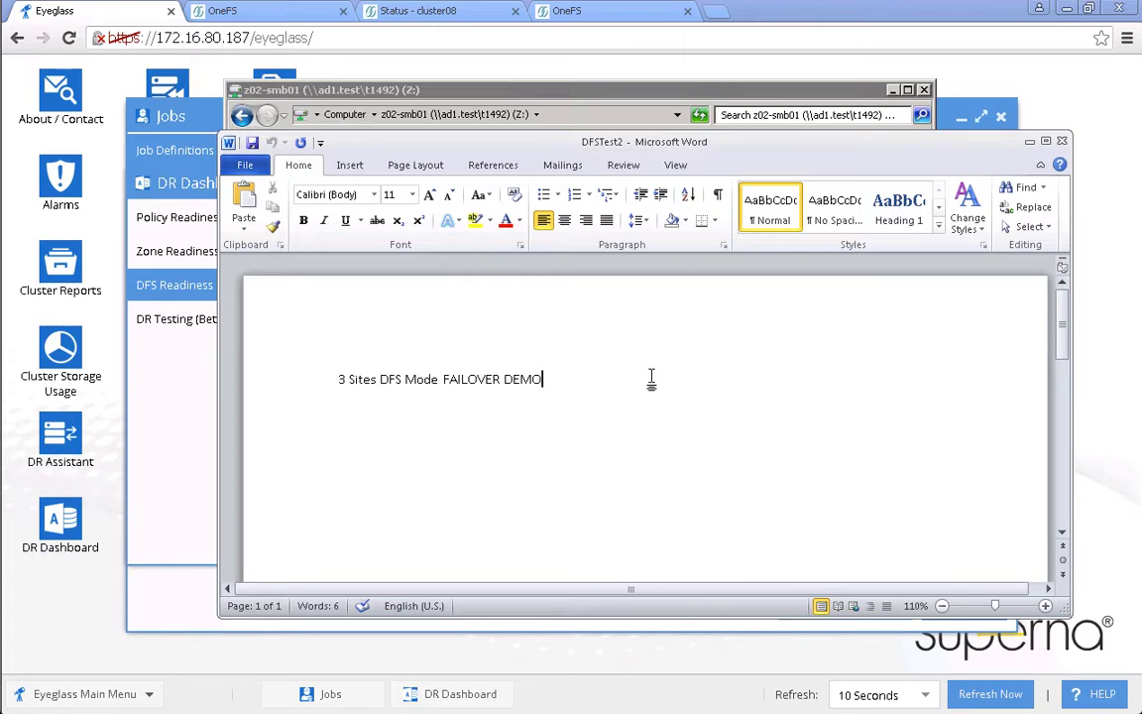
key(Return)
text(Befo)
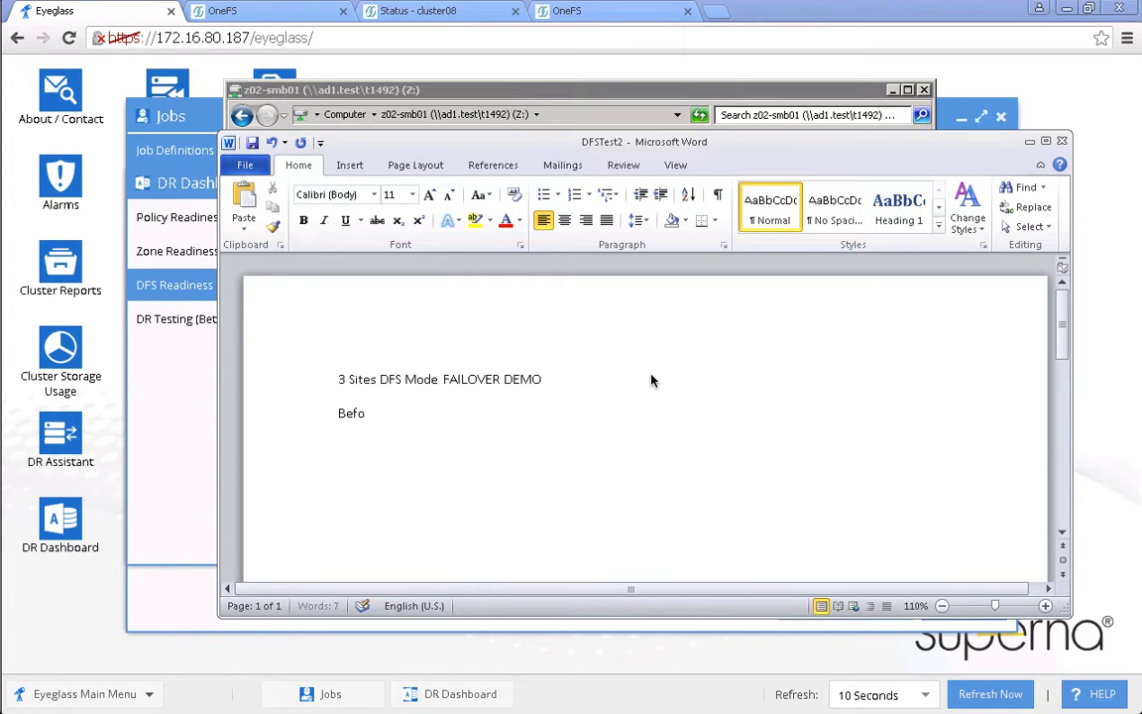
text(re Failover A to B)
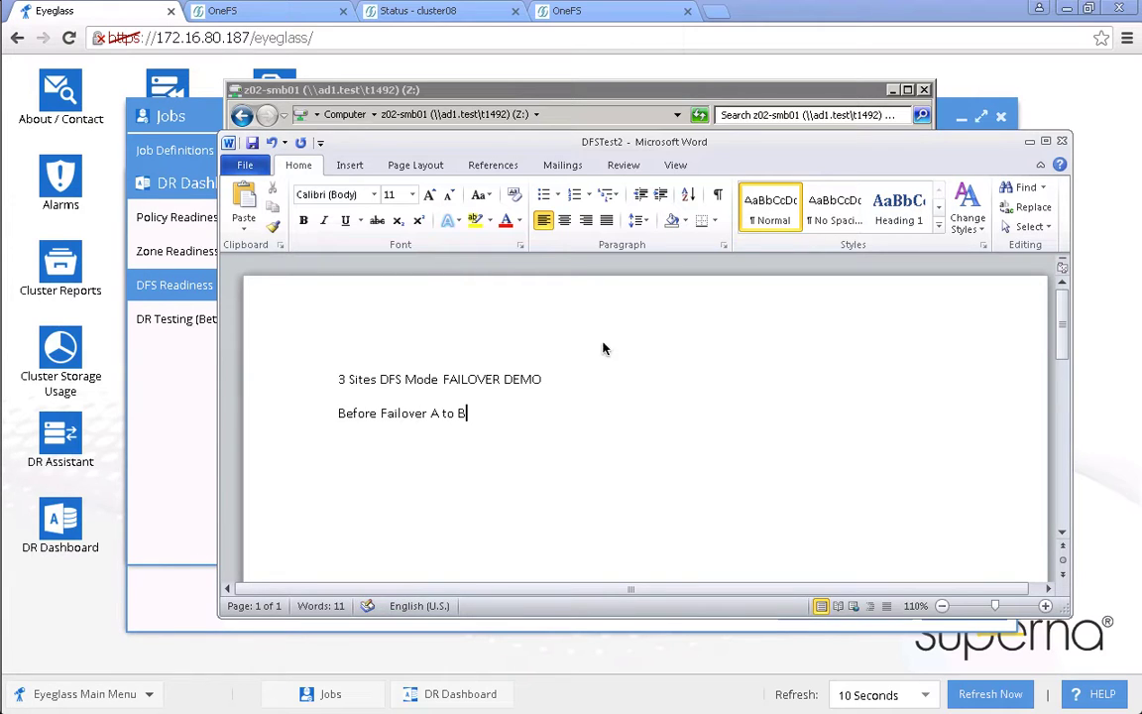
click(251, 141)
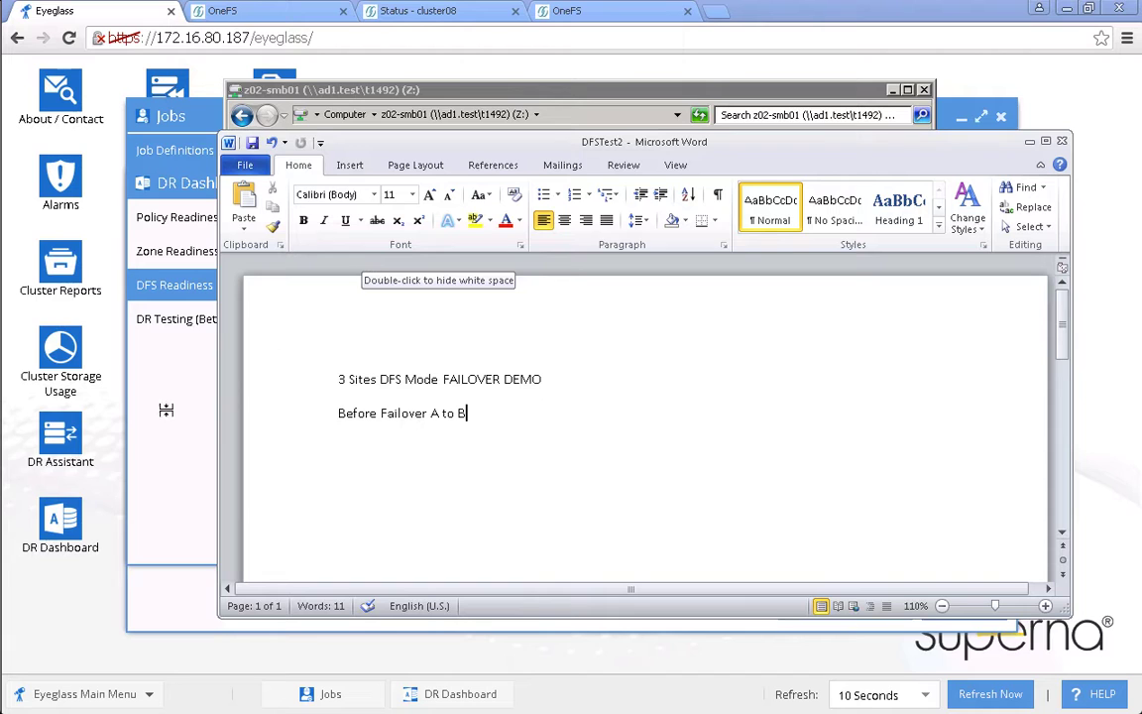
In Eyeglass DR Assistant, set up a Microsoft DFS failover with cluster07 as the source cluster, keeping the default failover options.
click(55, 446)
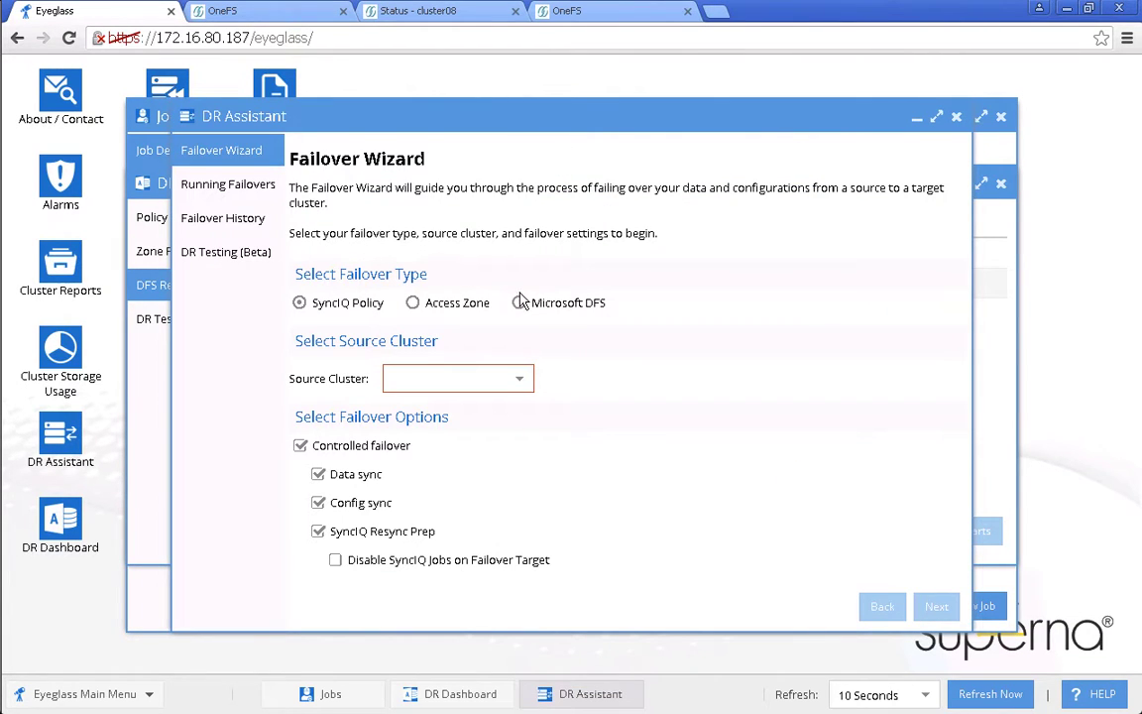
click(526, 303)
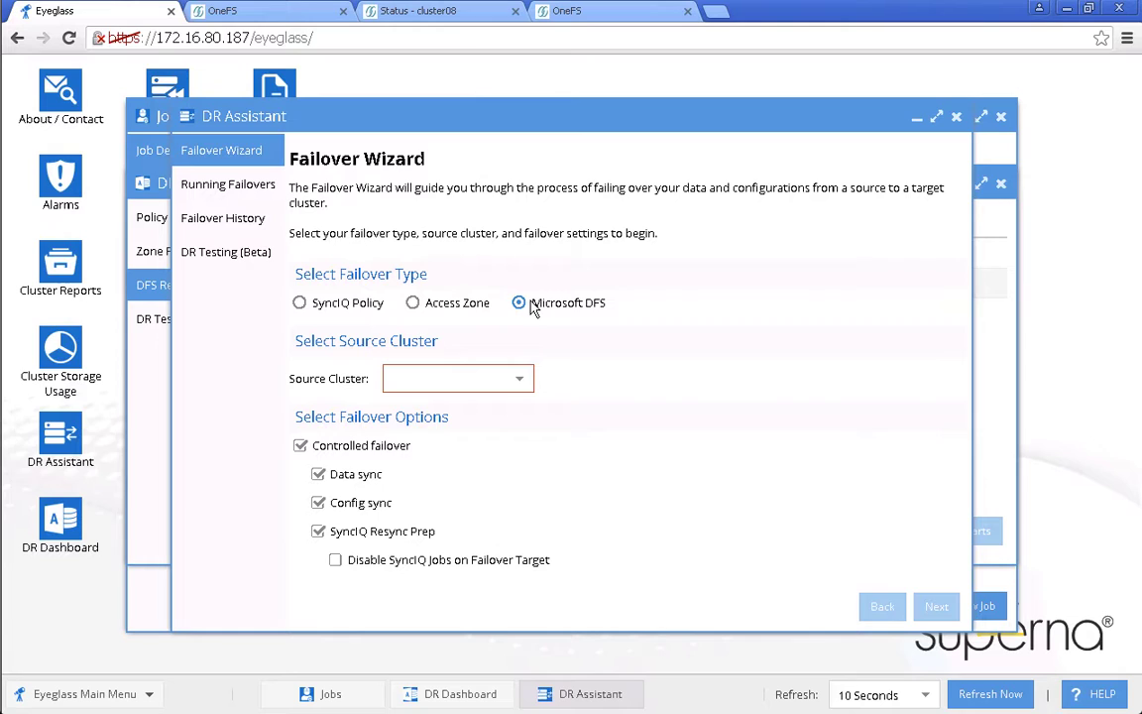
click(505, 385)
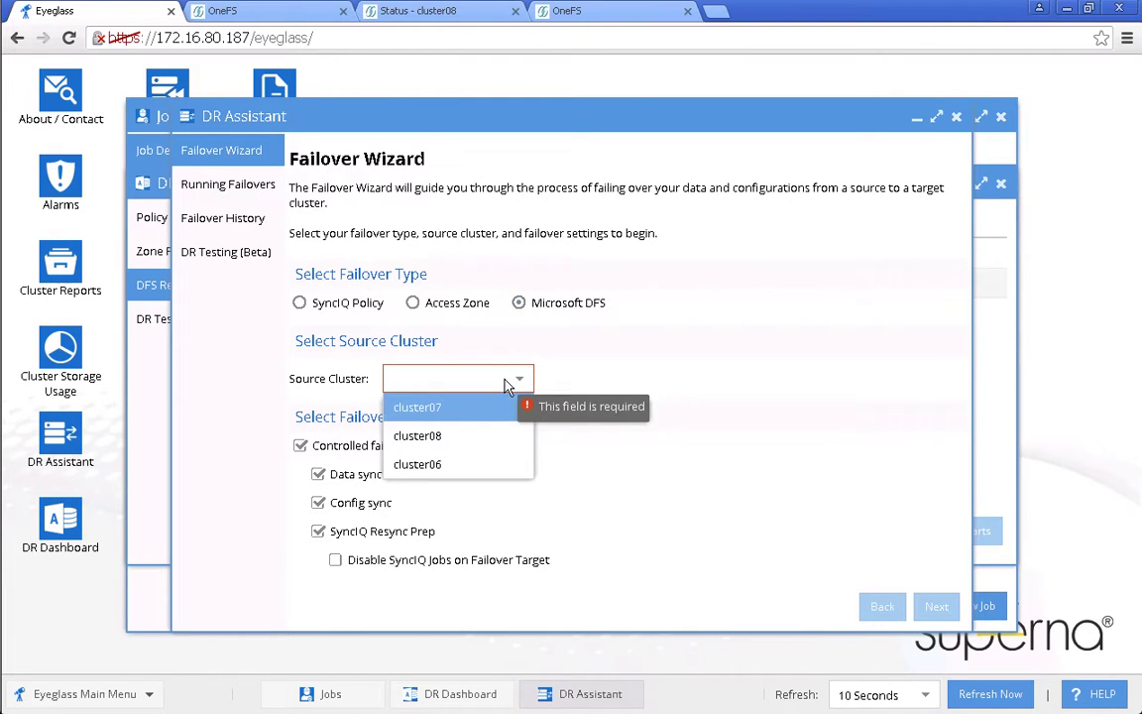
click(465, 414)
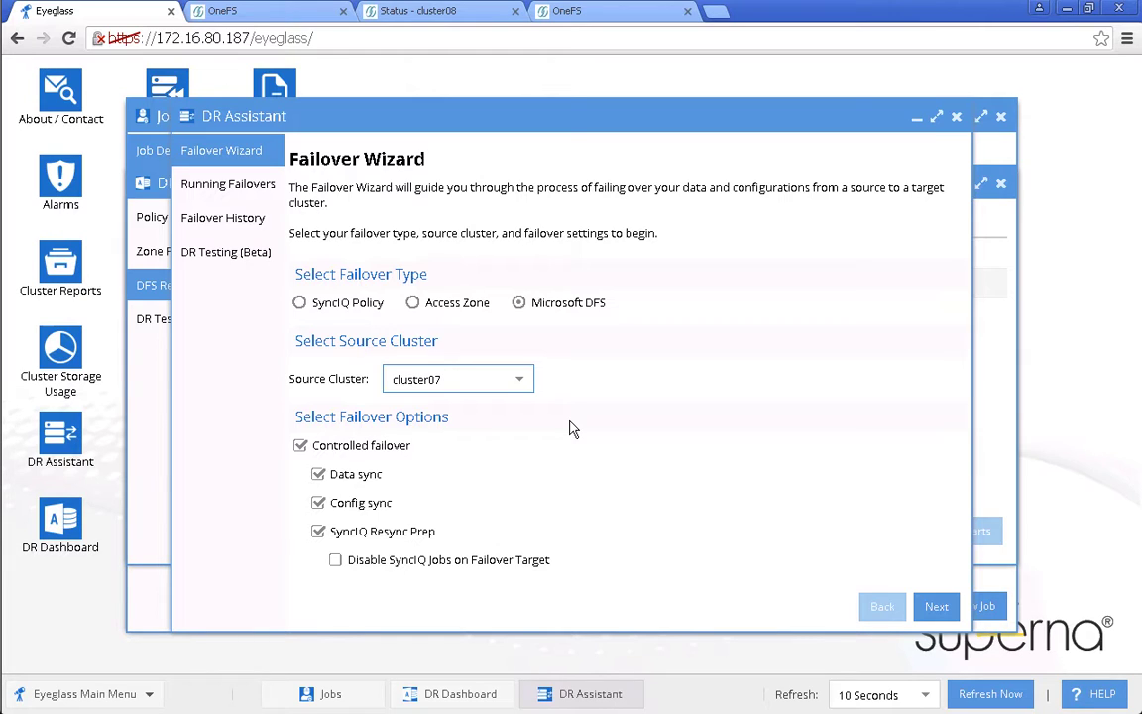
click(936, 607)
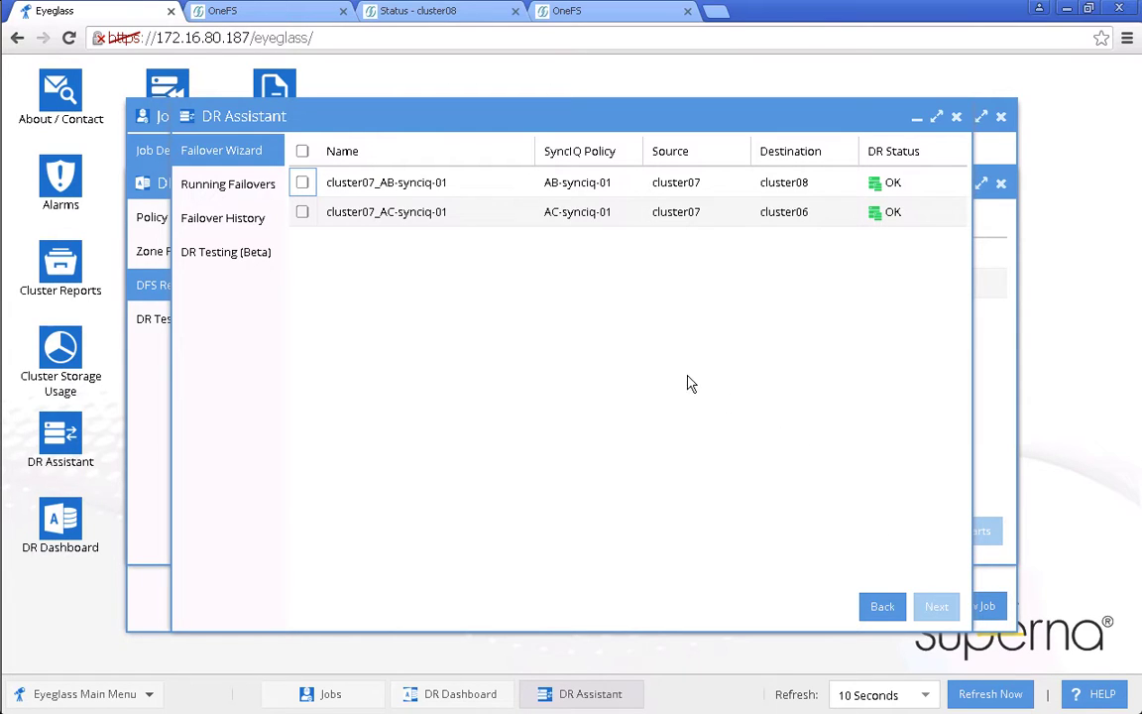
Select cluster07_AB-synciq-01 for failover and review the open SMB files on the source cluster.
click(340, 187)
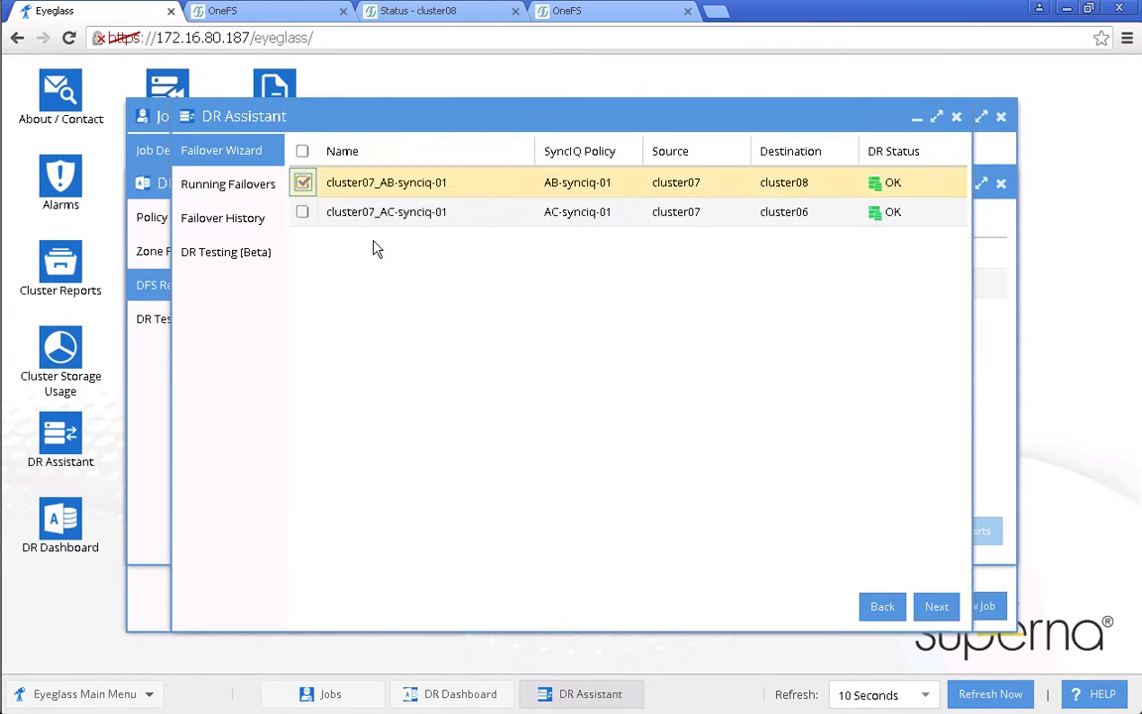
click(936, 608)
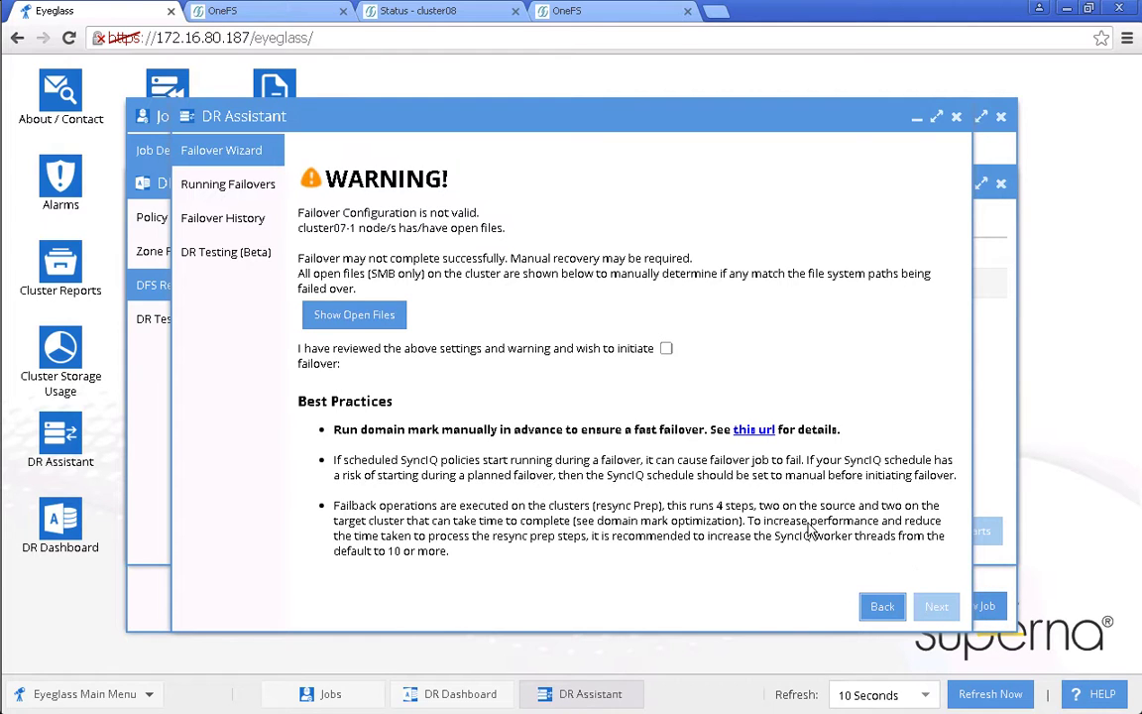
click(381, 325)
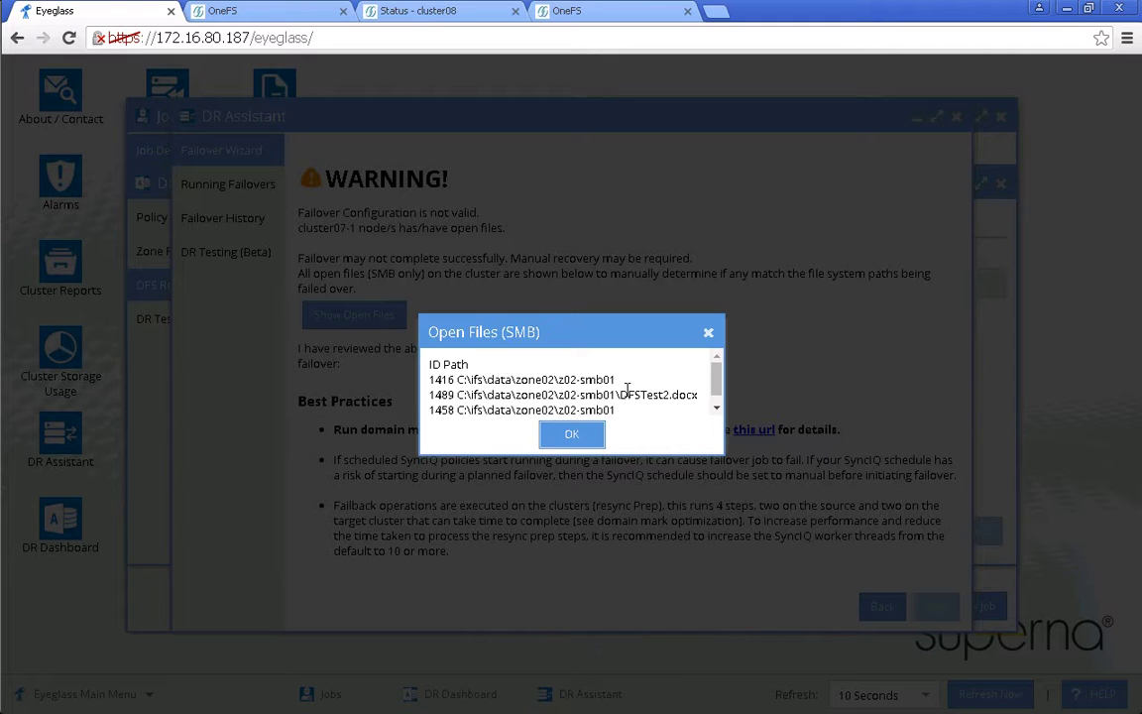
click(567, 440)
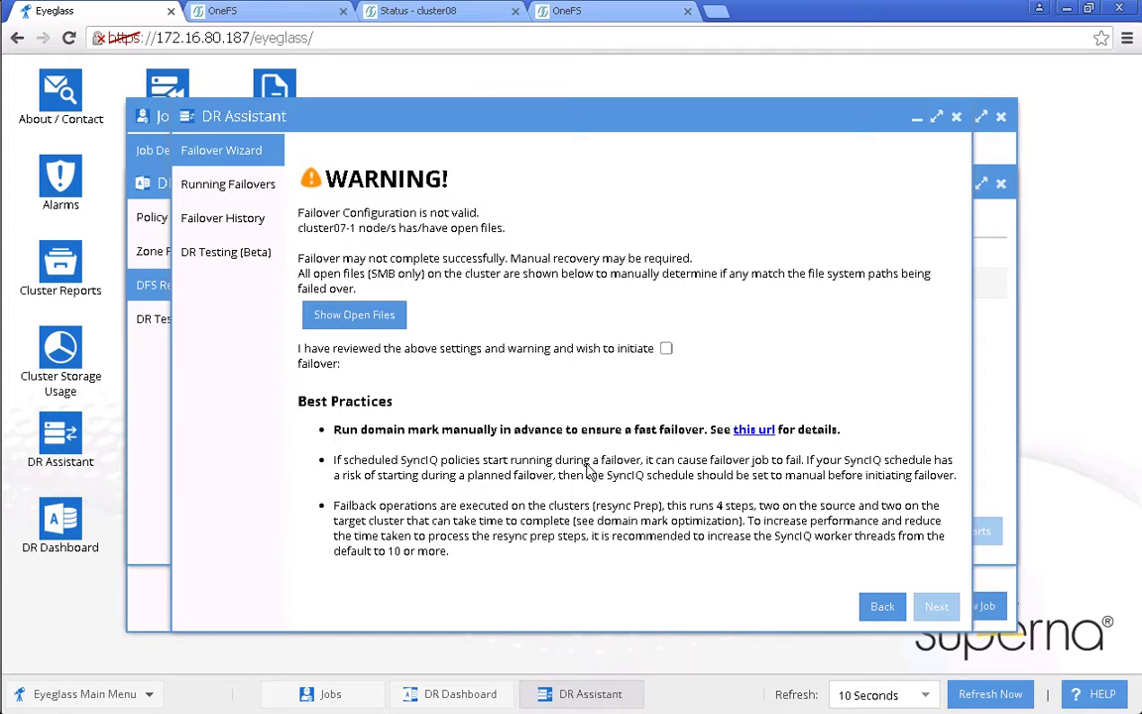
Acknowledge the open-files warning and the failover summary, and run the DFS failover.
click(665, 348)
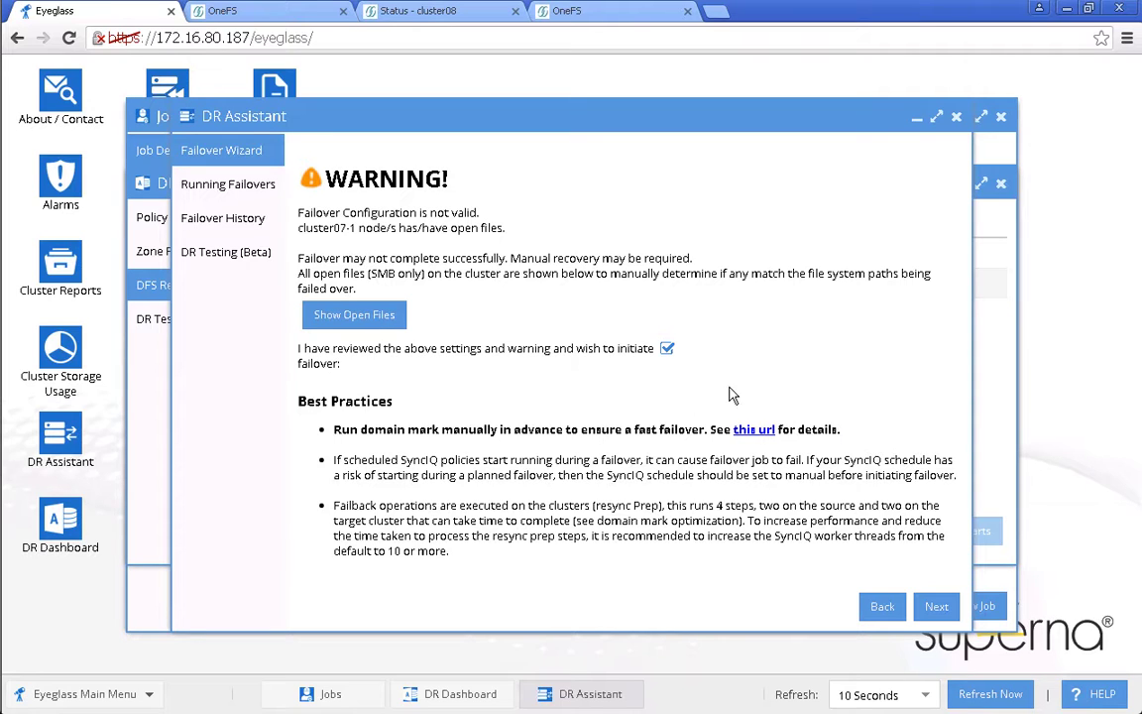
click(935, 608)
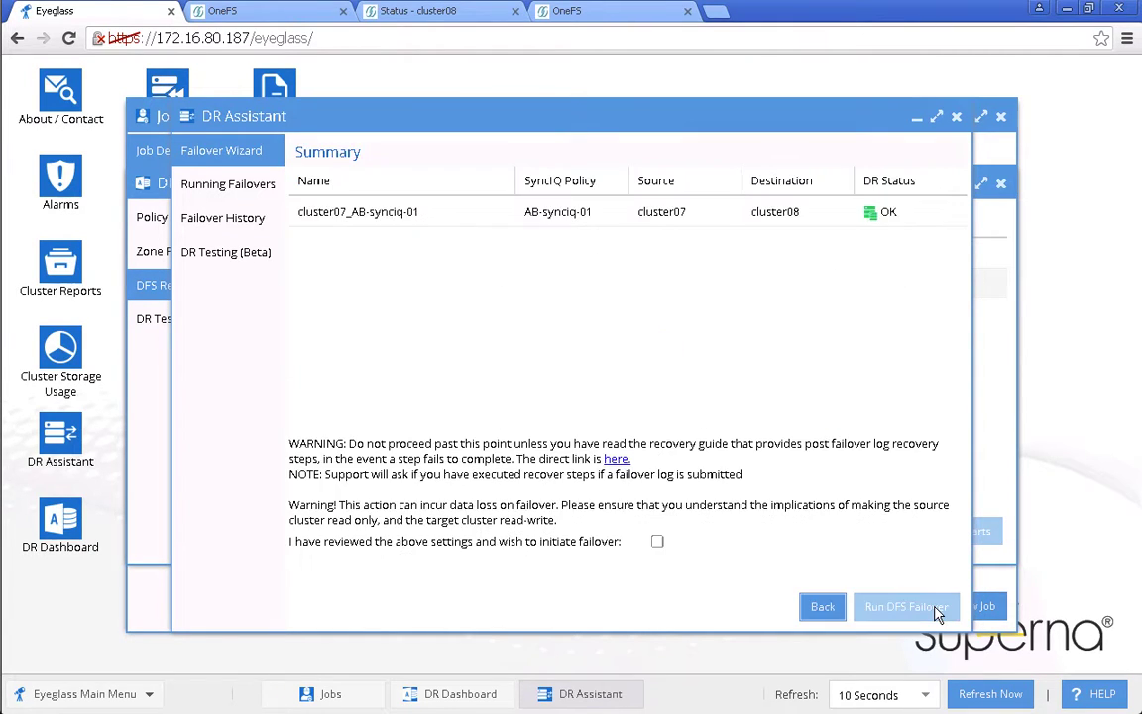
click(657, 542)
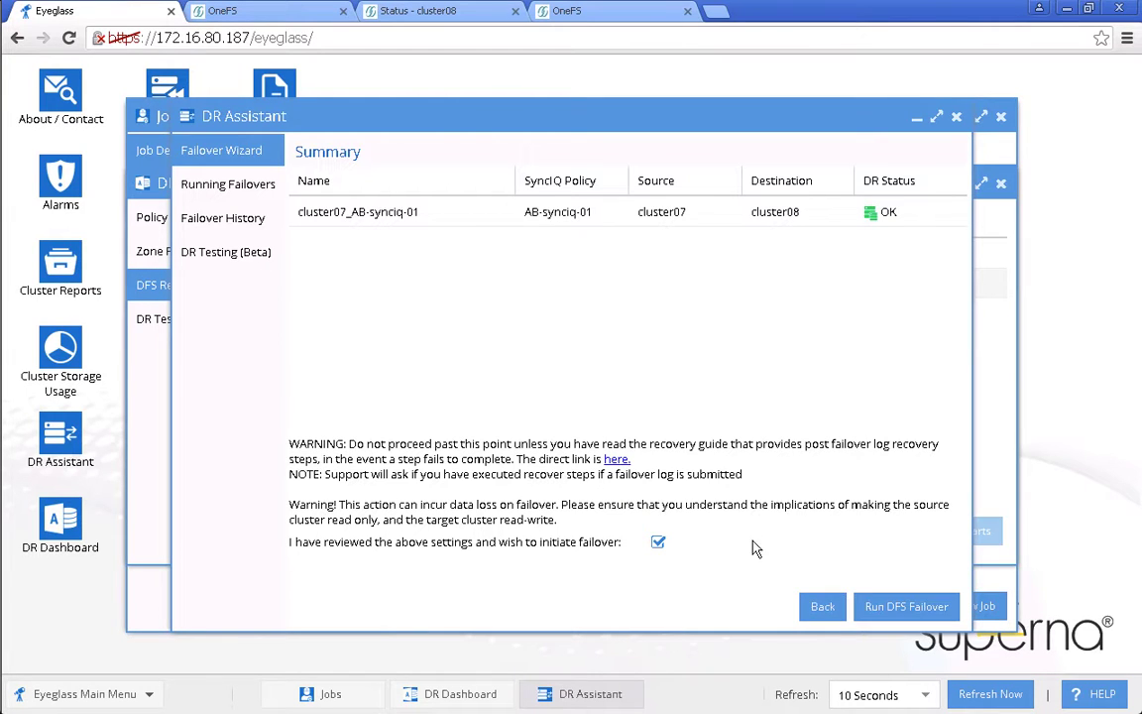
click(922, 605)
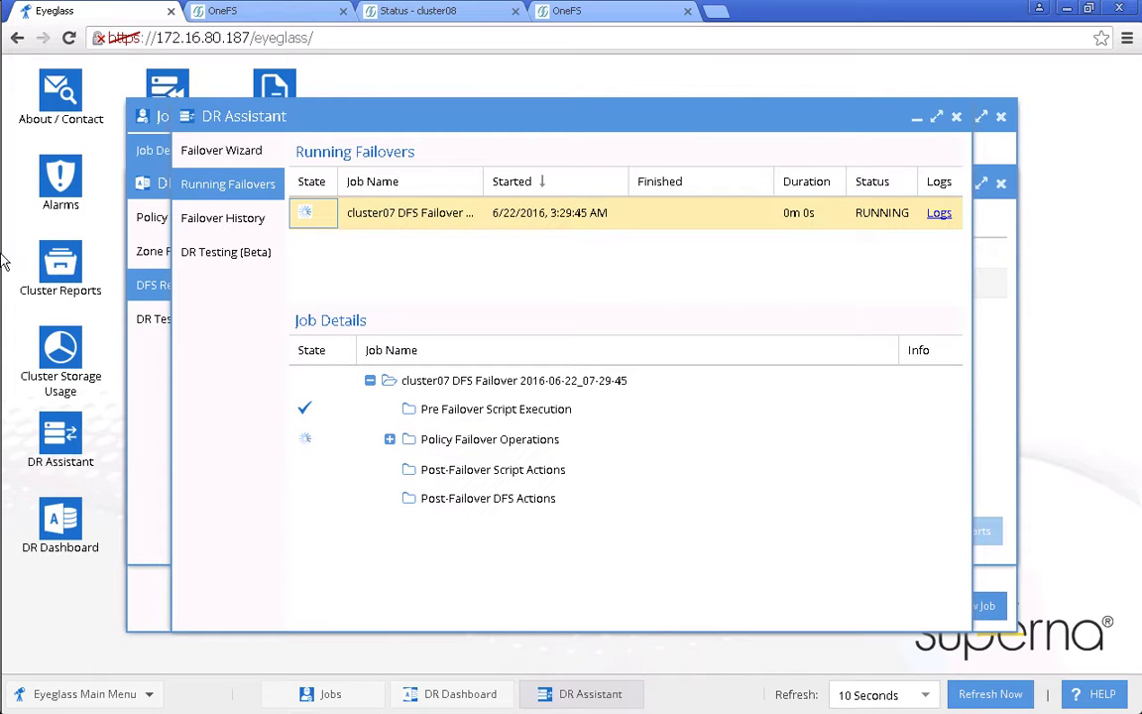
Switch to the Word document and add a line of repeated filler letters below "Before Failover A to B", saving repeatedly and cancelling any Save As prompt.
click(27, 276)
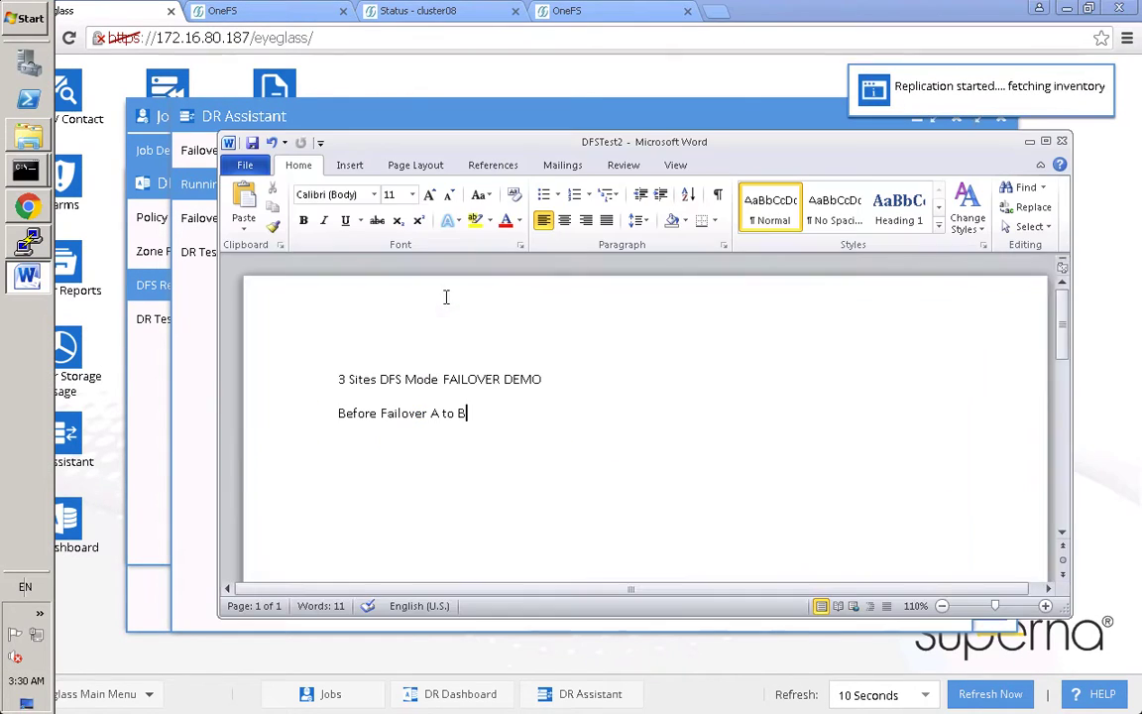
key(Return)
text(a)
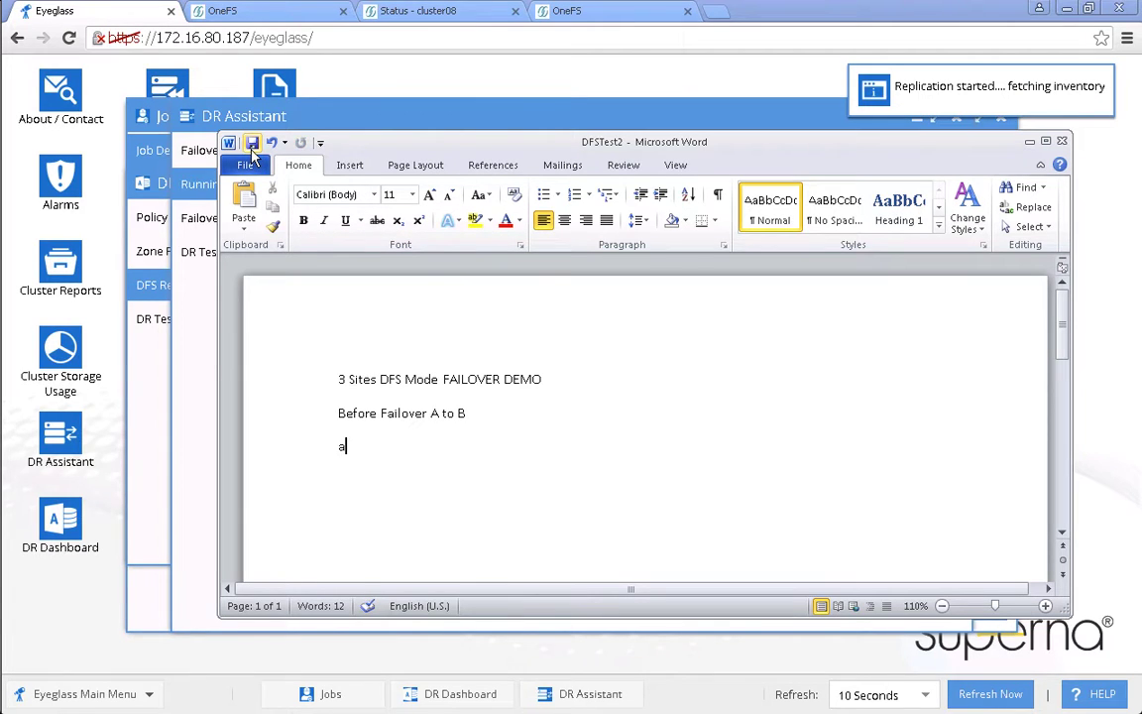
text(d)
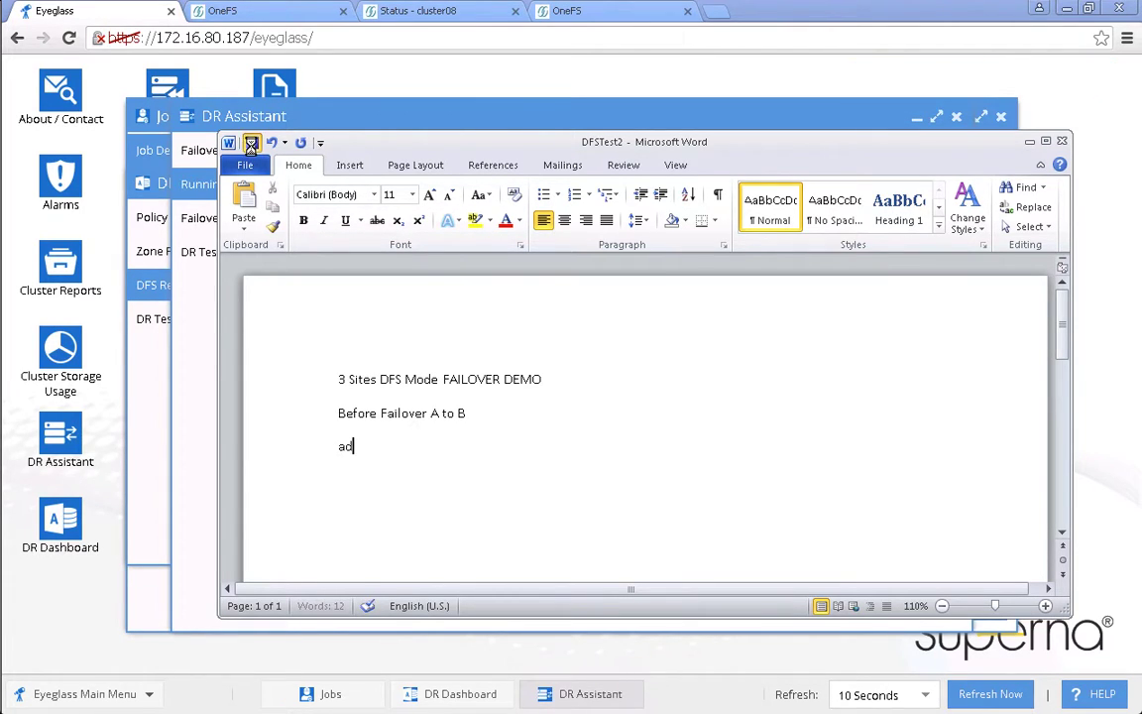
text(d)
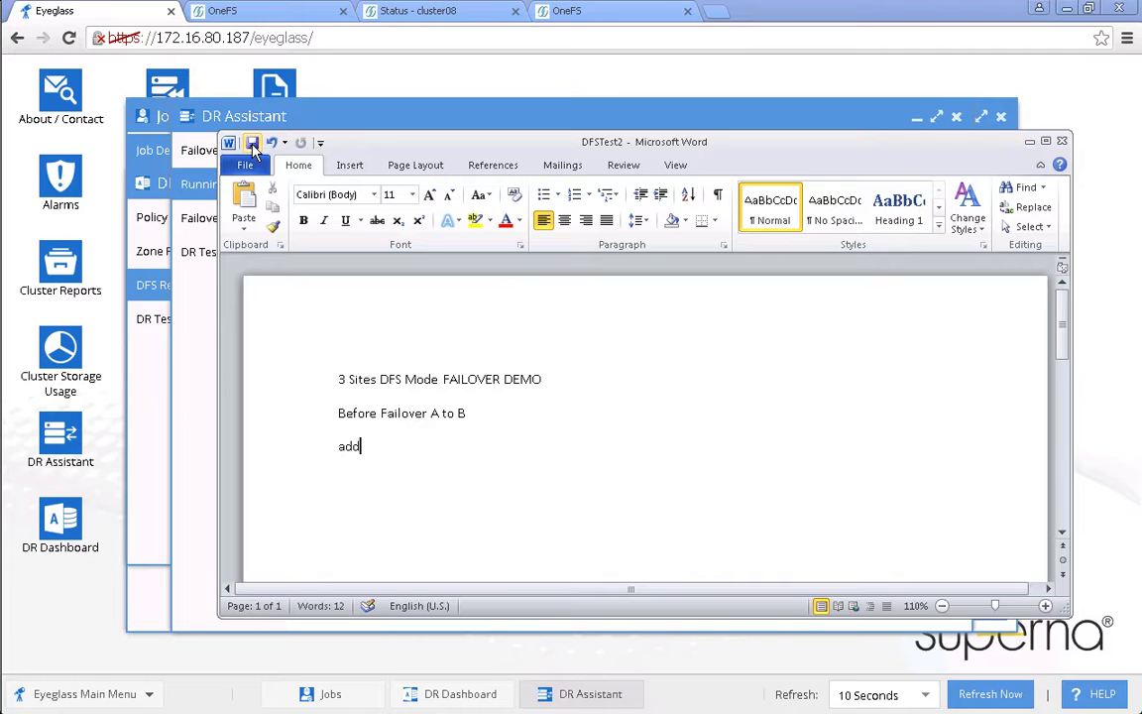
text(ddddddd)
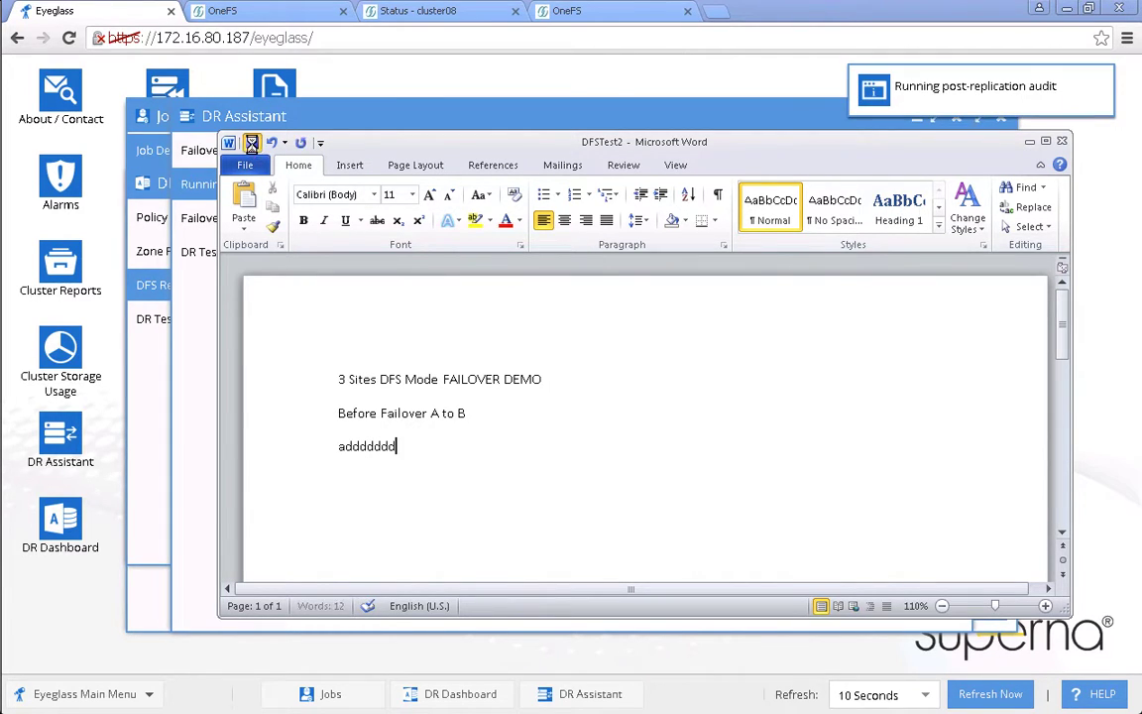
text(dddddddddd)
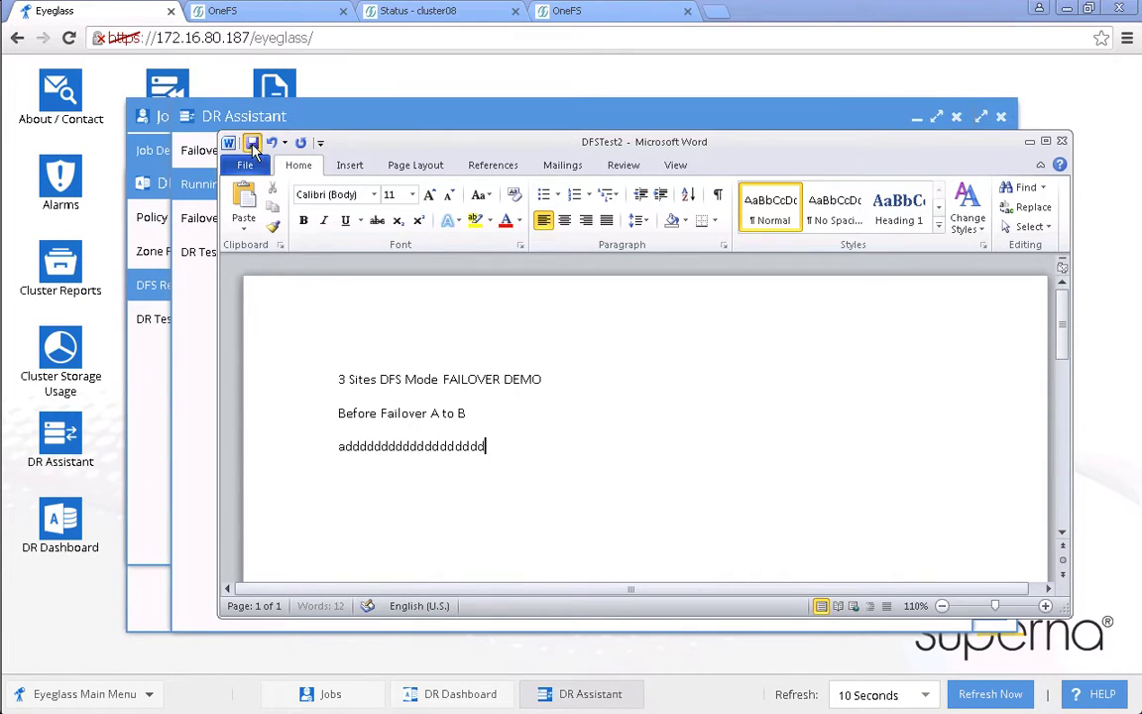
text(aaaaaaaaacccc)
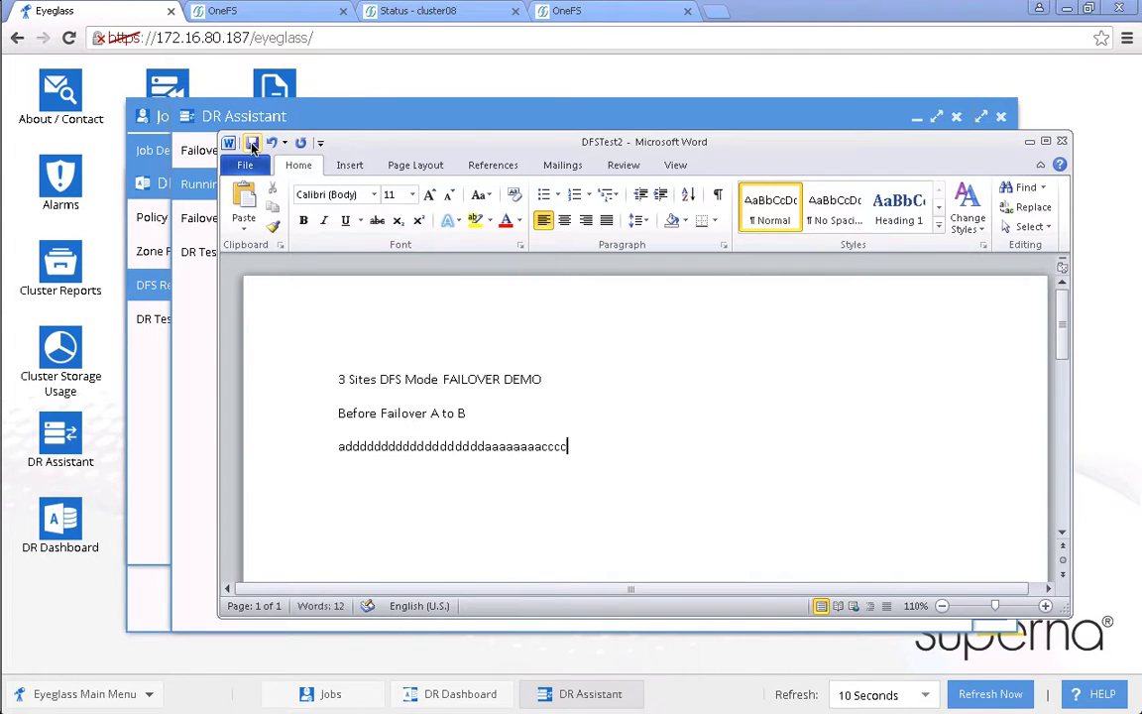
text(cccccc)
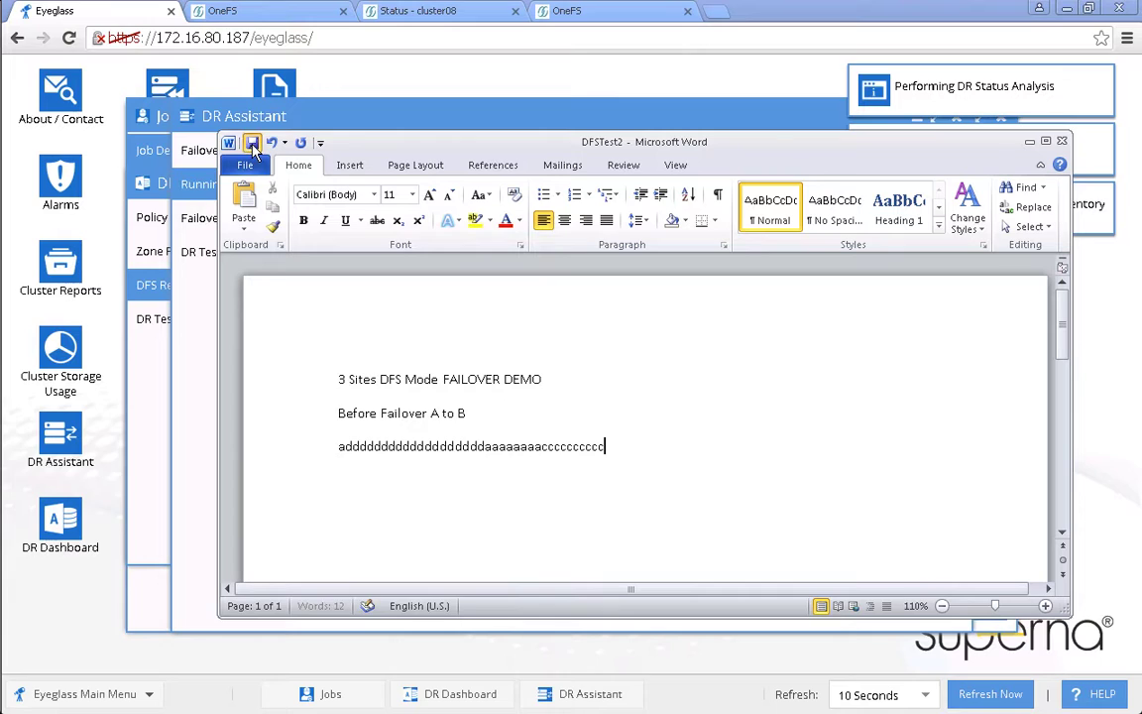
text(rrrrrrrrrrrr)
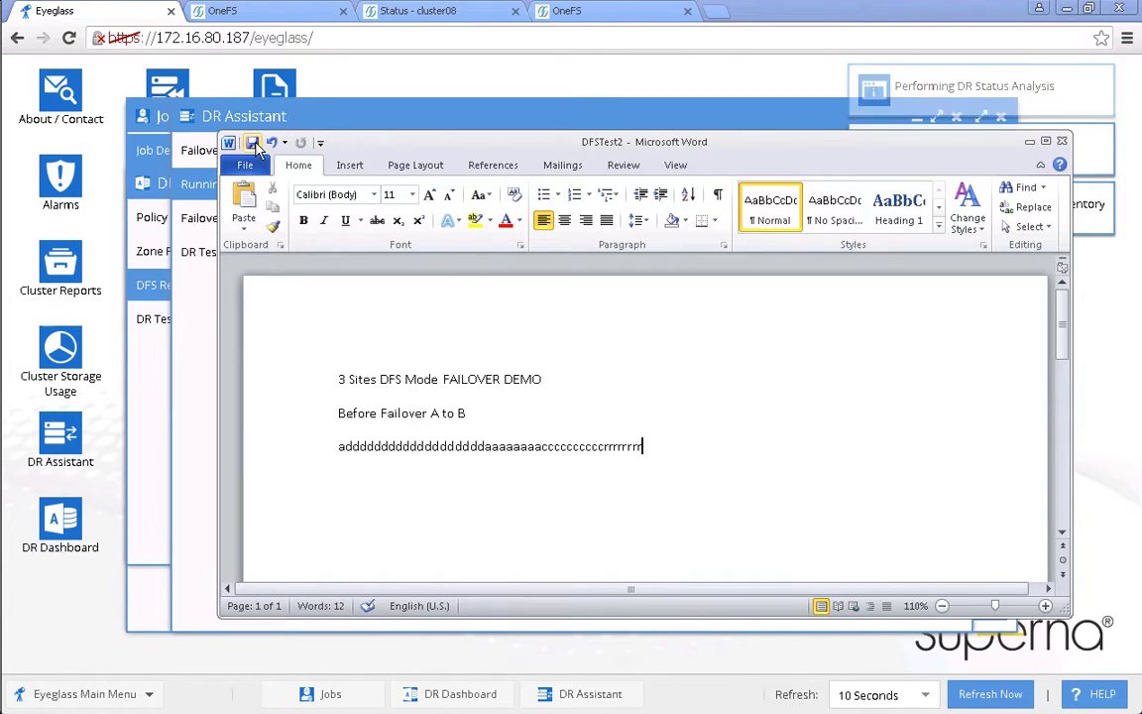
text(rrrtttttttt)
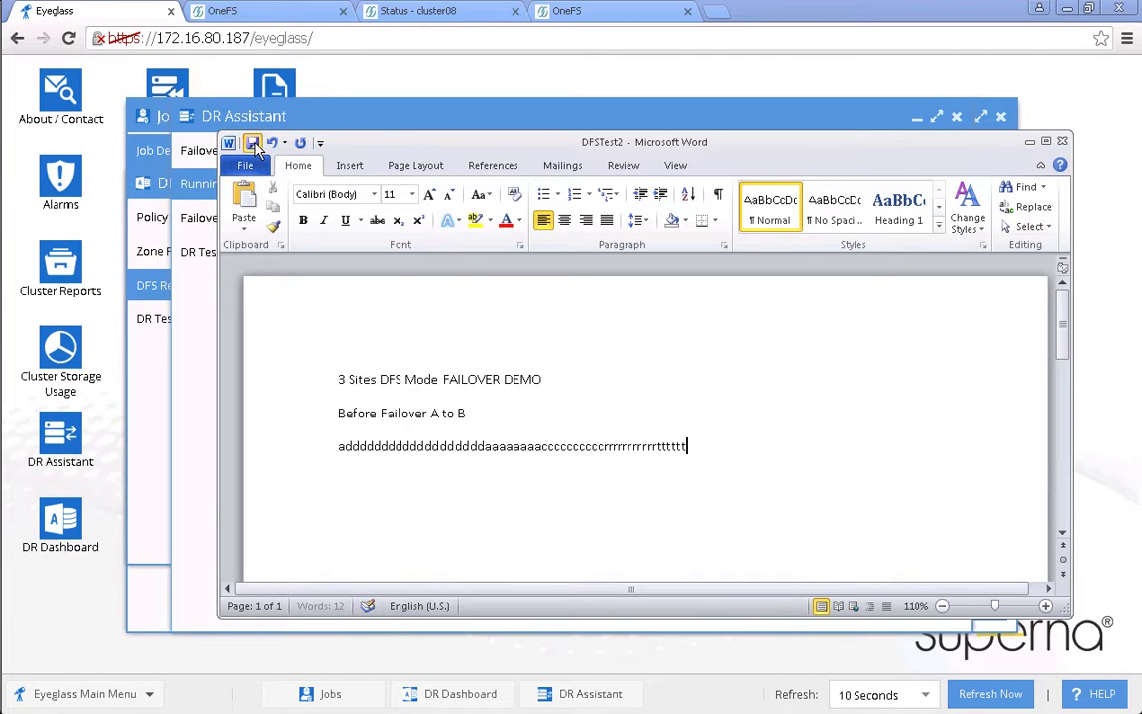
click(254, 145)
text(rrrrrrrr)
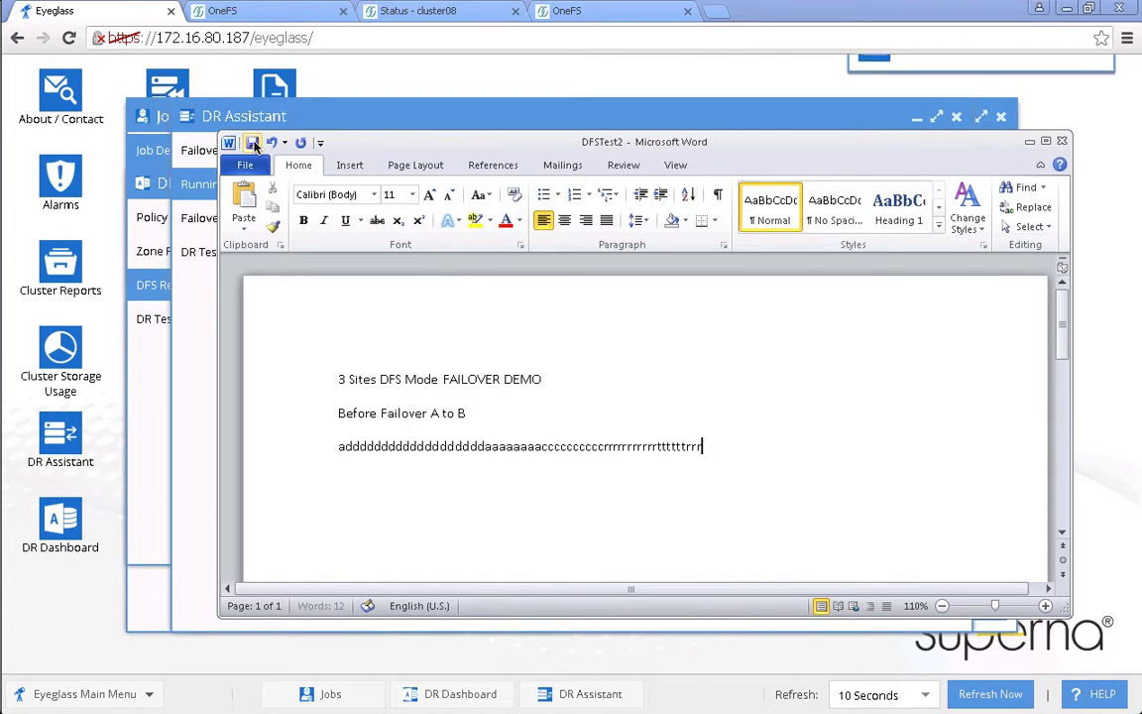
text(rrrrrrrtt)
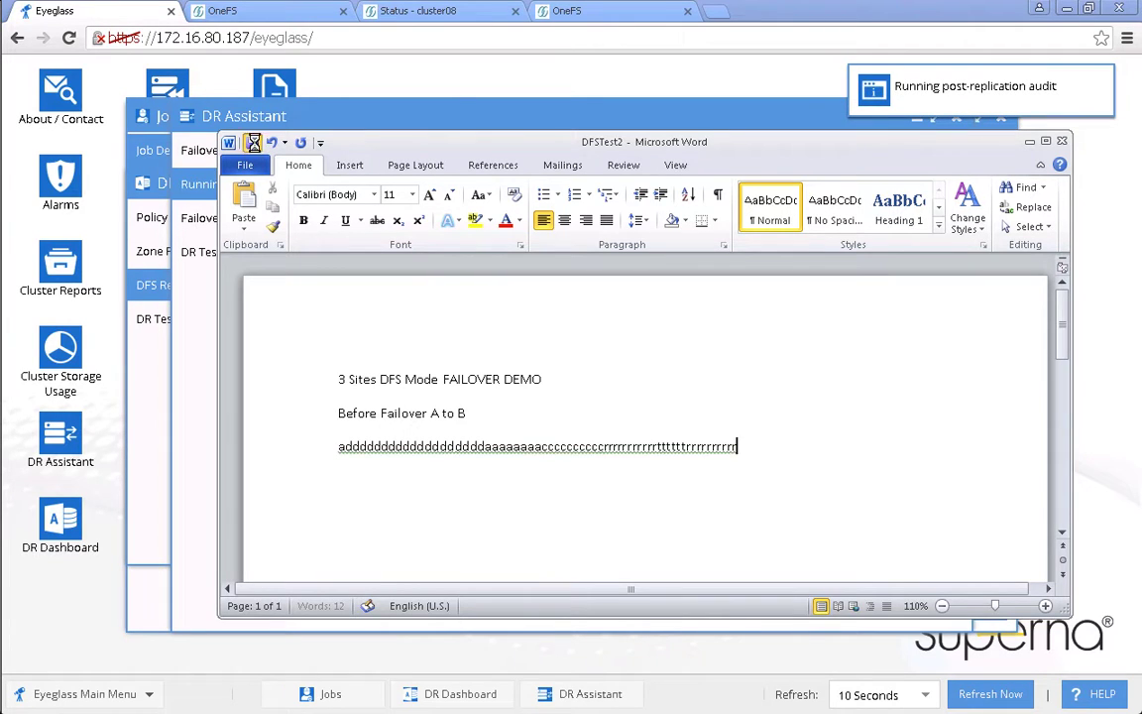
text(tttttttttt)
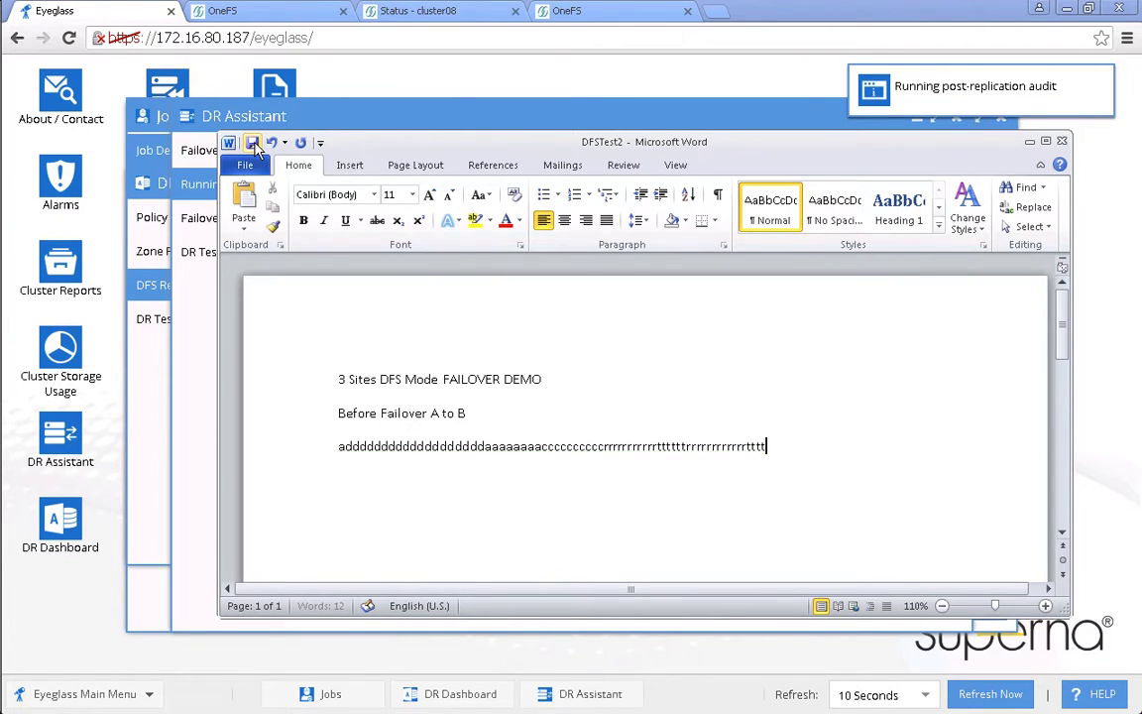
text(ttttttt)
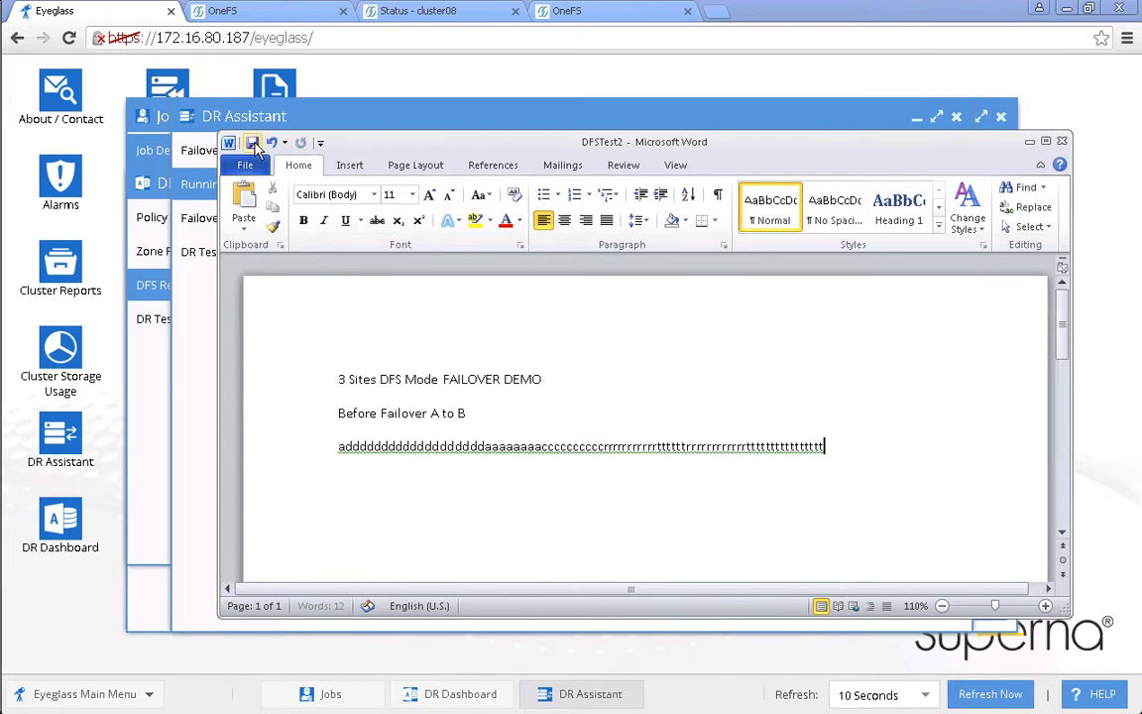
text(tttthhhhhhhhhhhh)
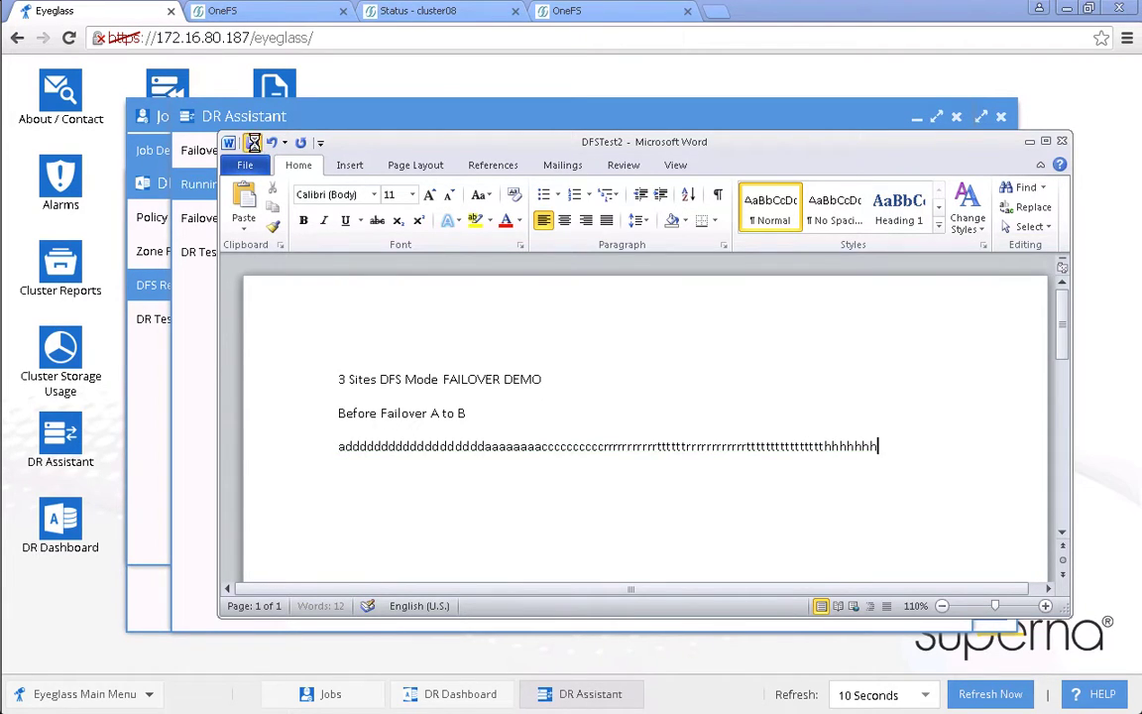
text(hhhhhhhh)
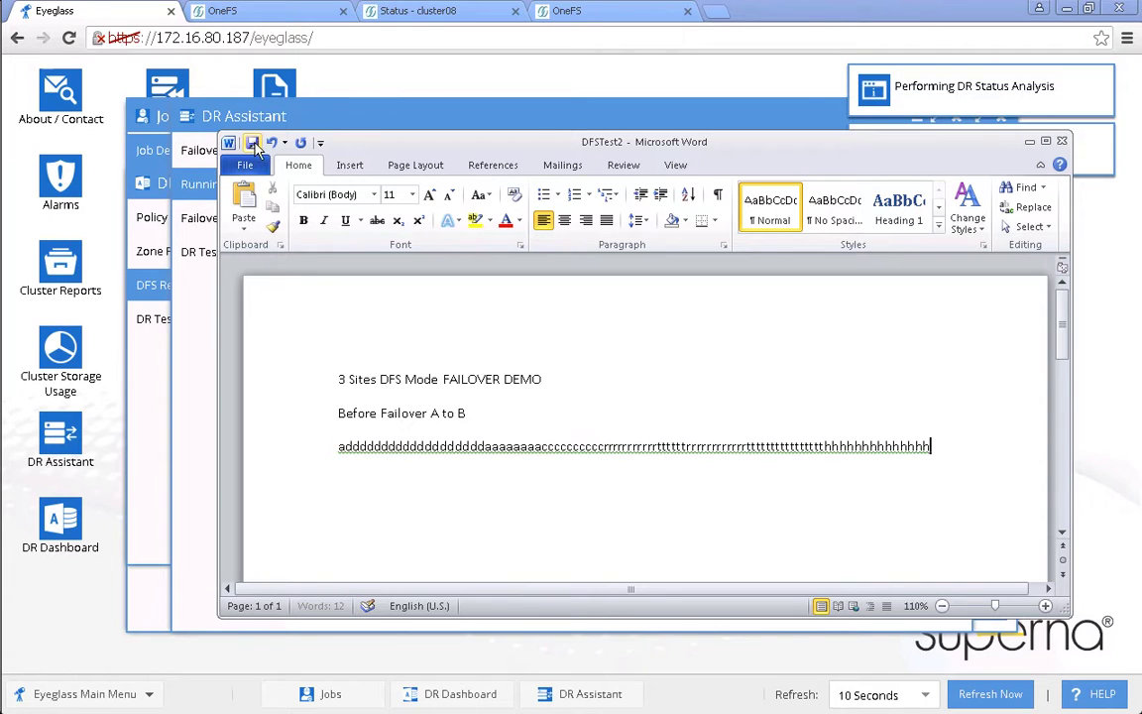
text(hhhhhhhhhyyy)
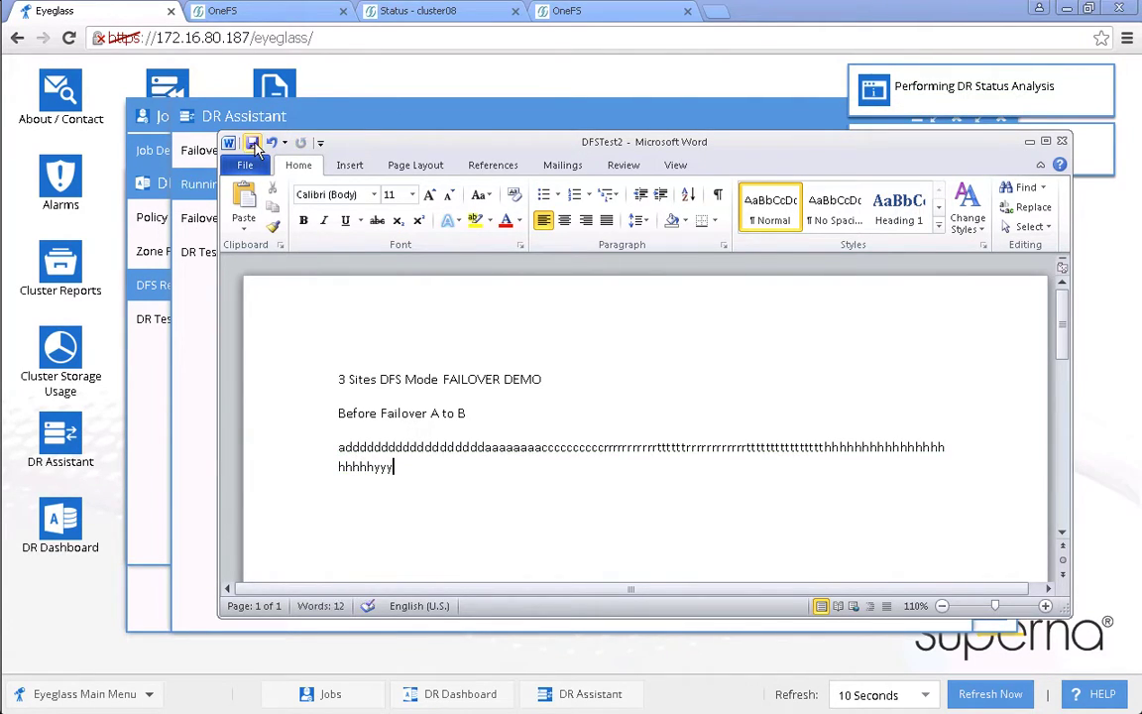
text(yyyyy)
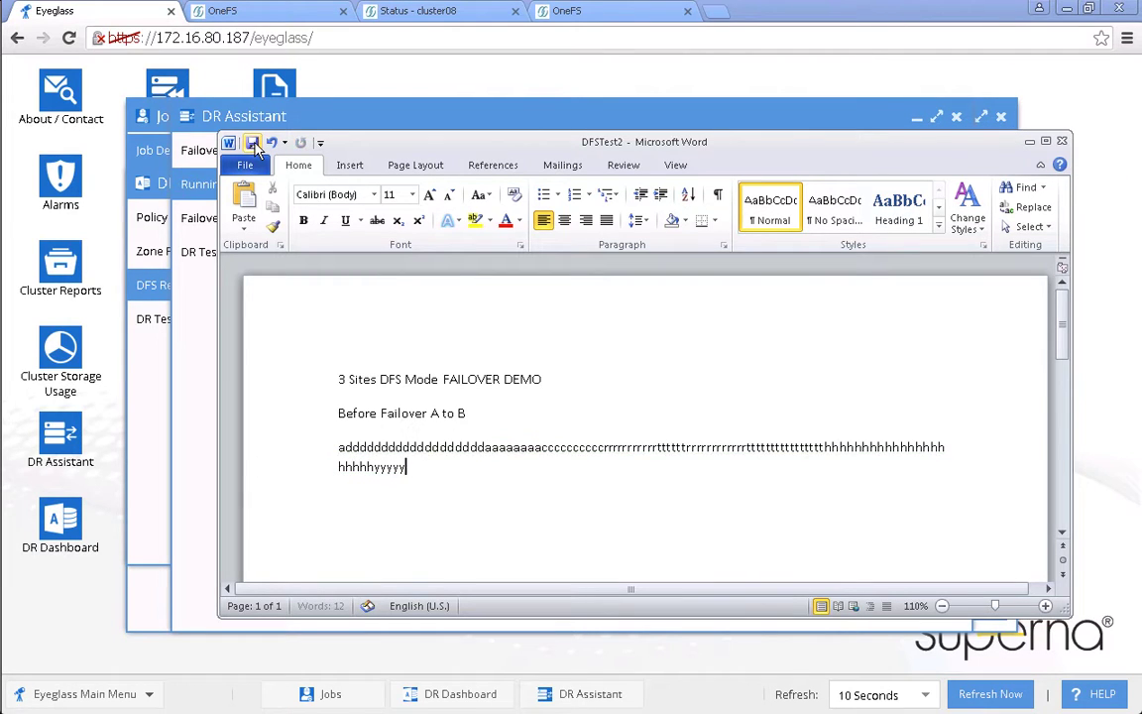
text(yyw)
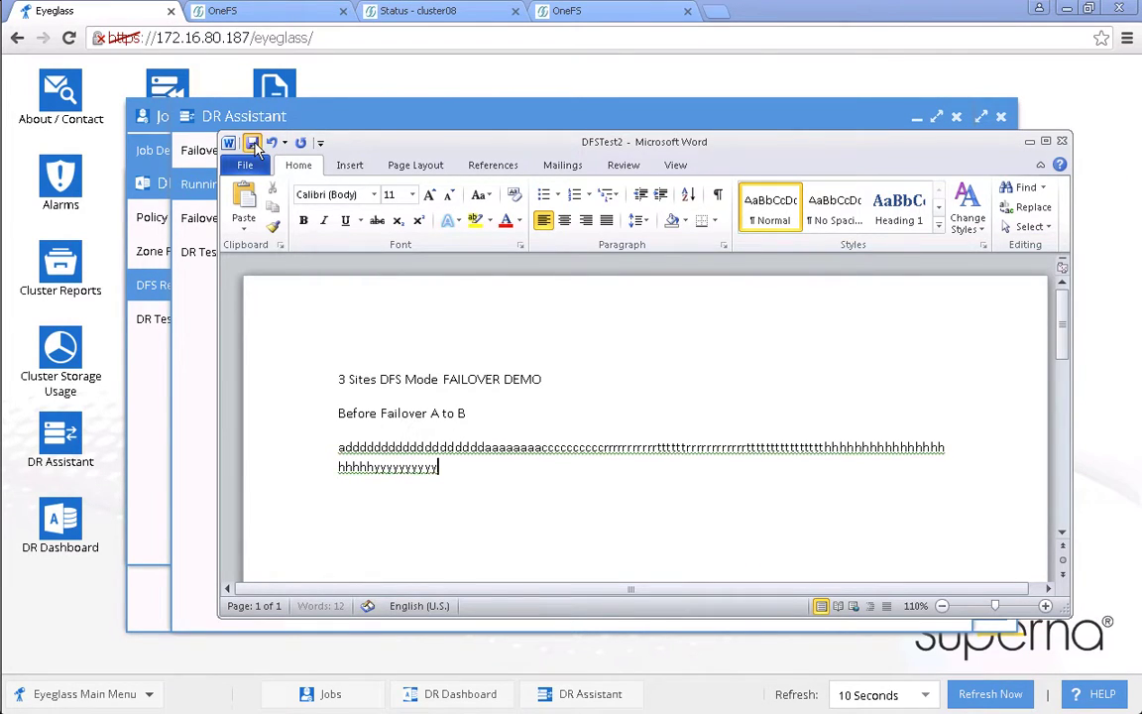
text(wwwwwwww)
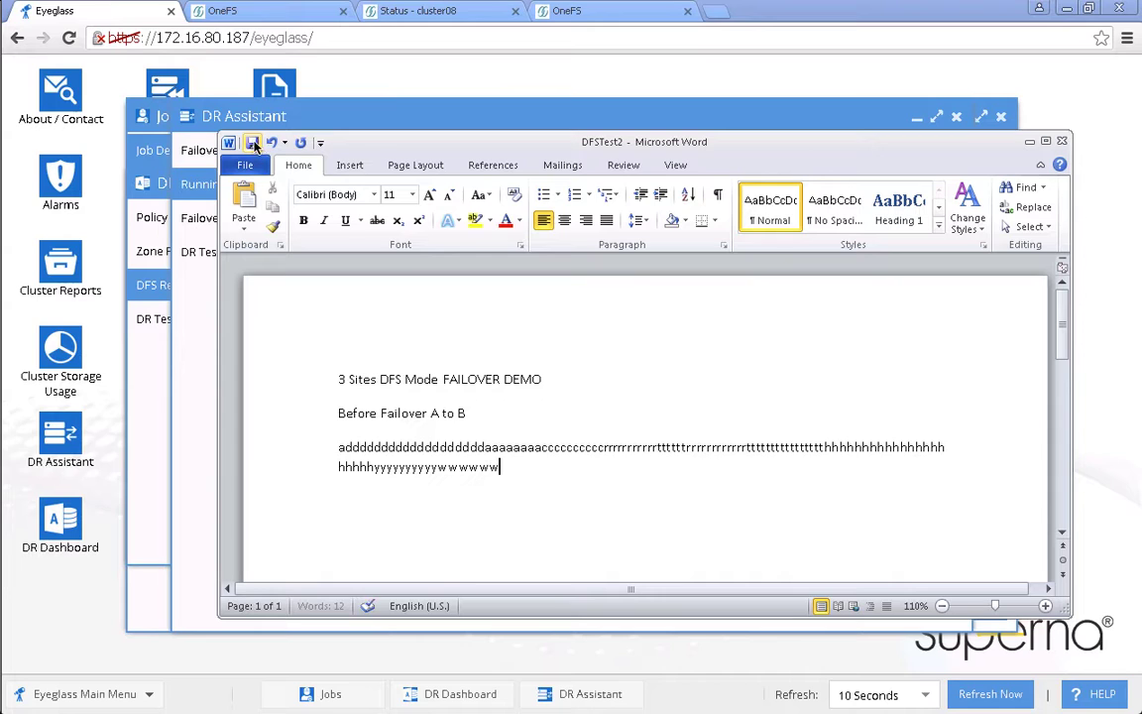
text(wwwwwwwww)
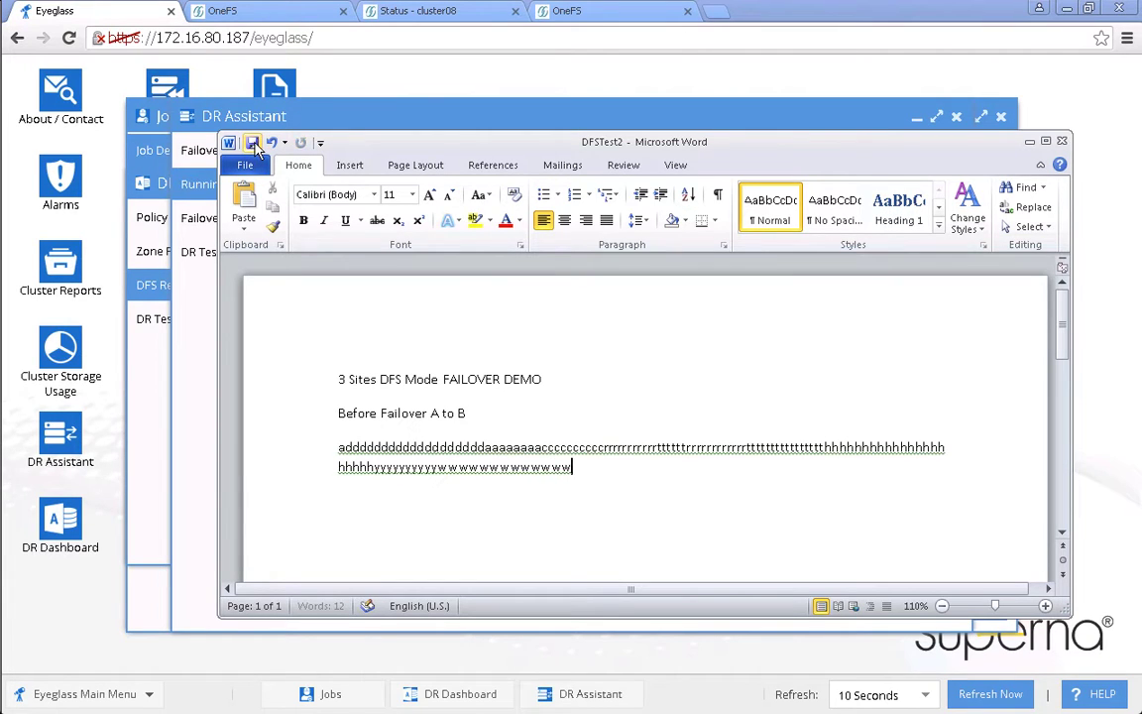
text(wwwwwwwww)
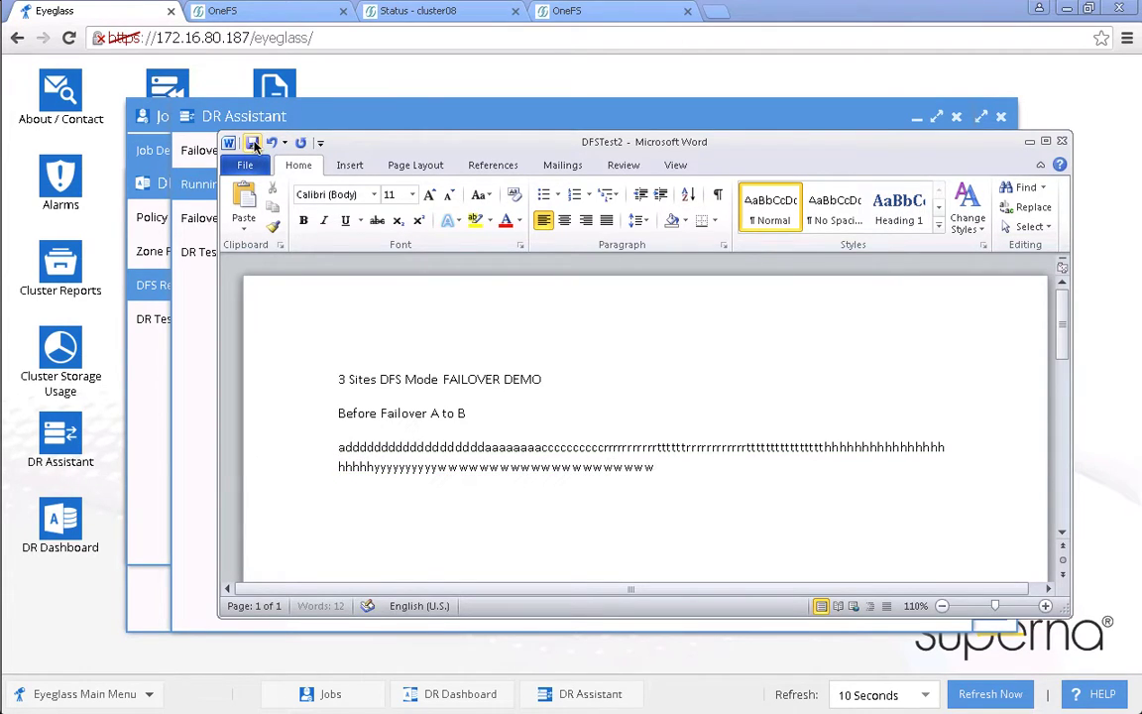
text(wwwwweeeee)
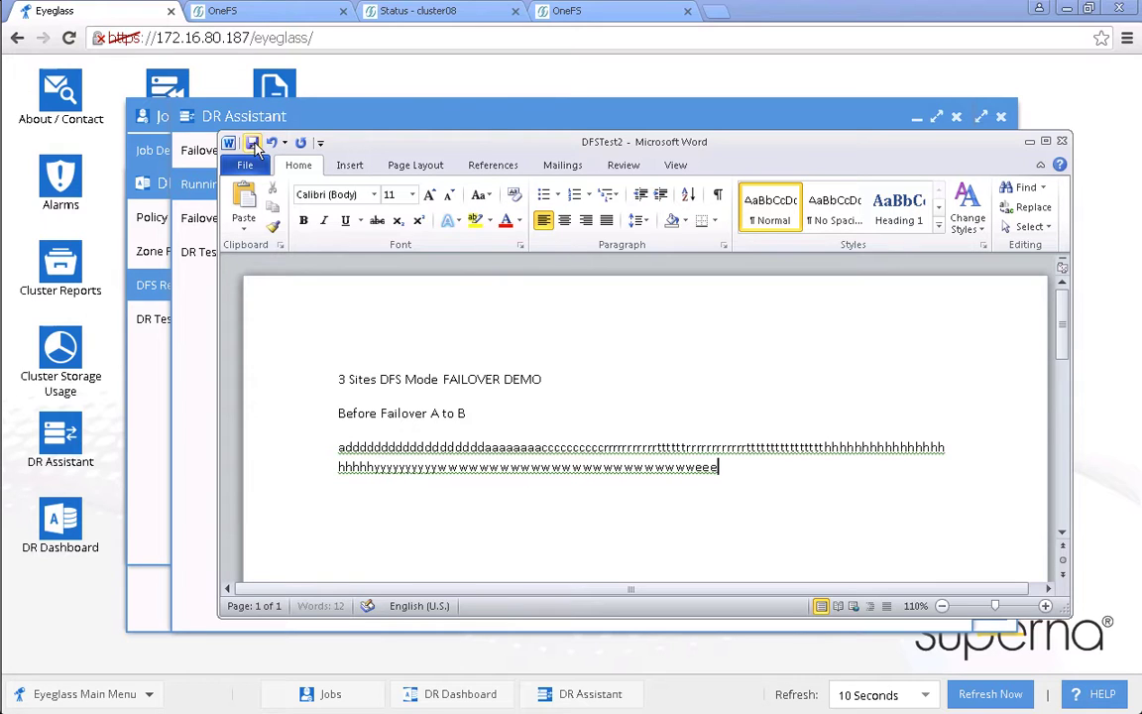
text(eeeeeee)
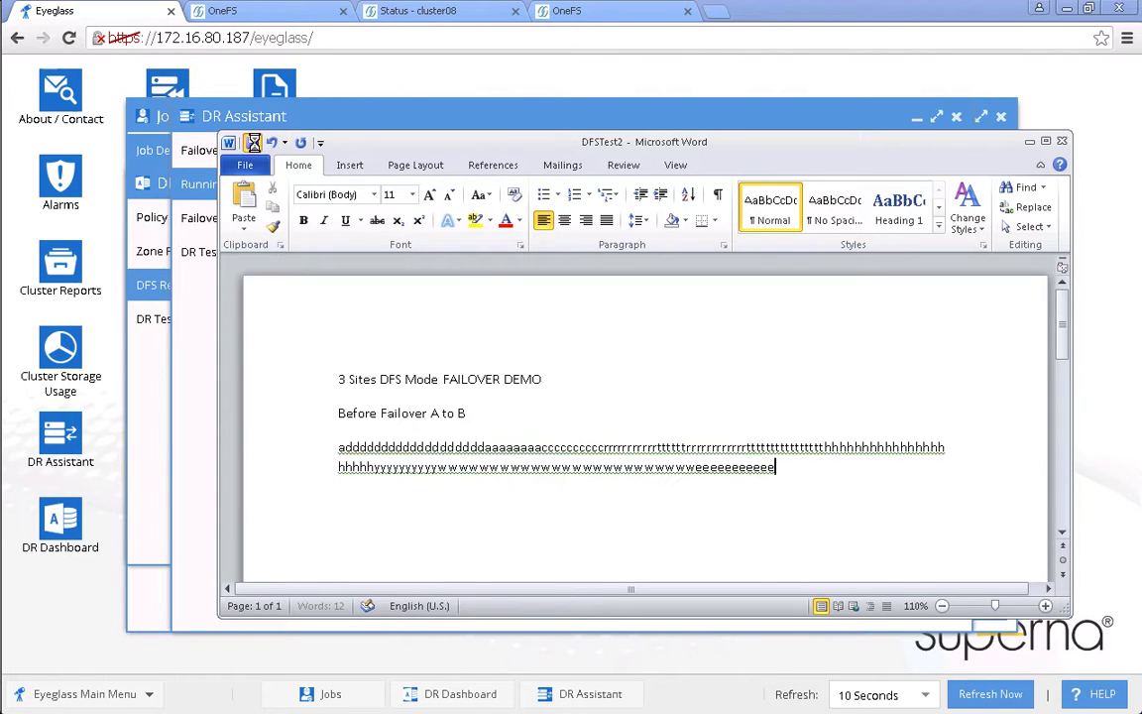
text(eeerrtt)
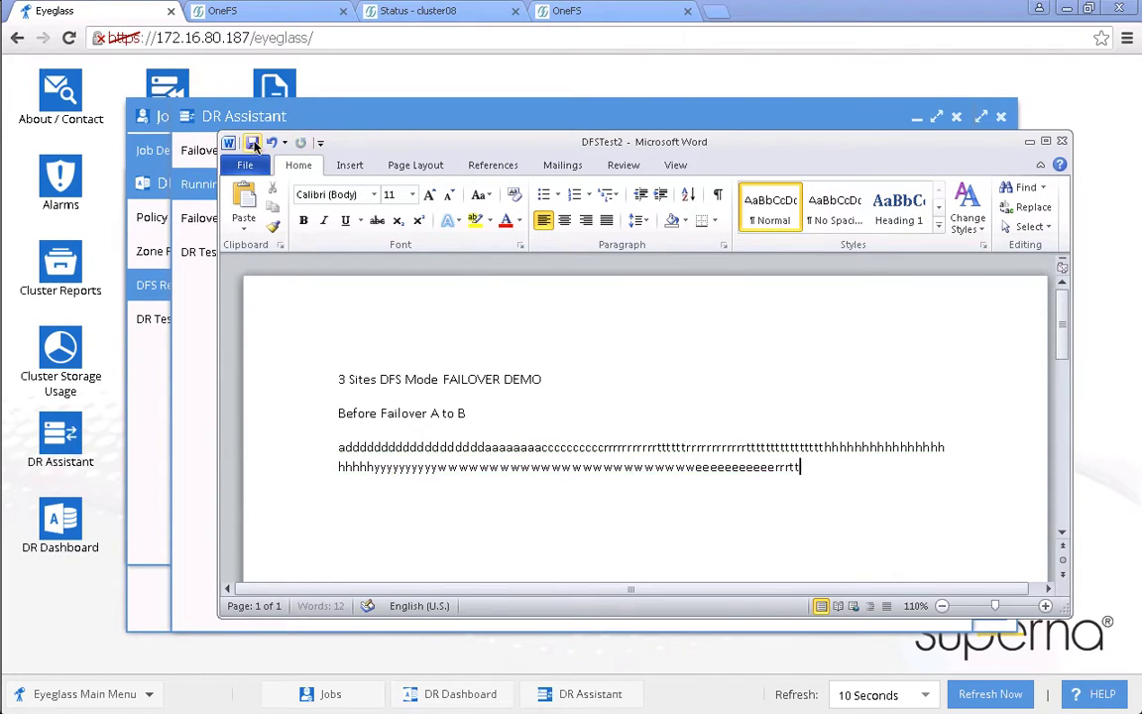
text(tttttttttttt5)
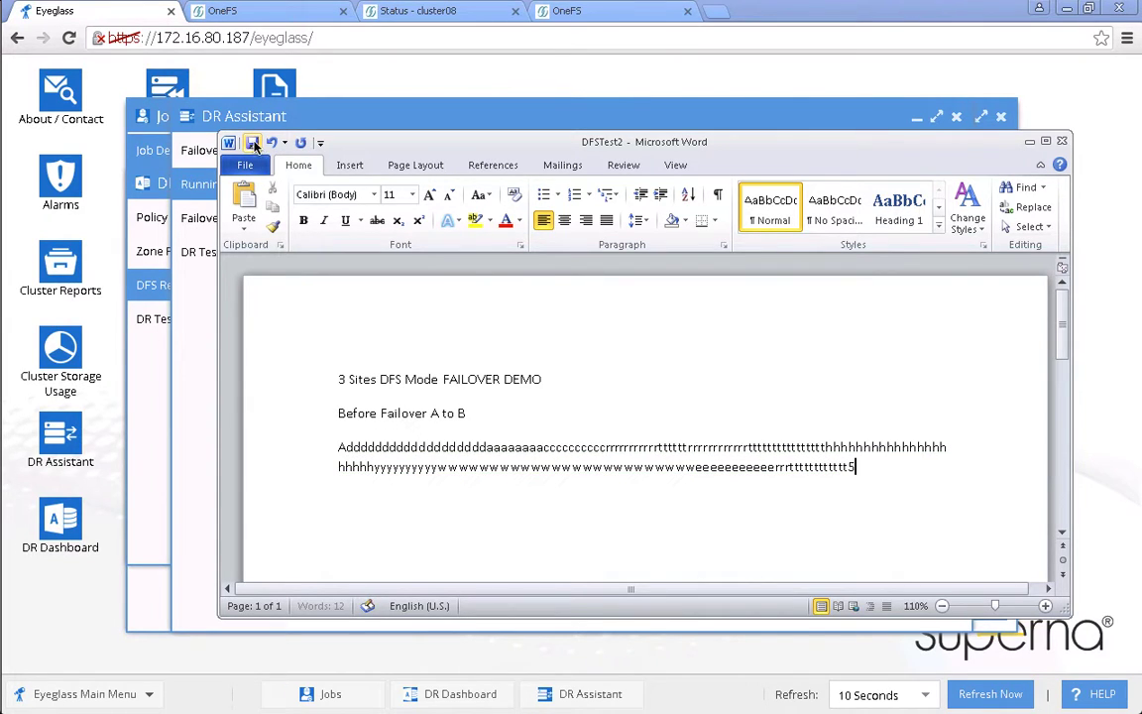
text(555555)
text(55yyyy)
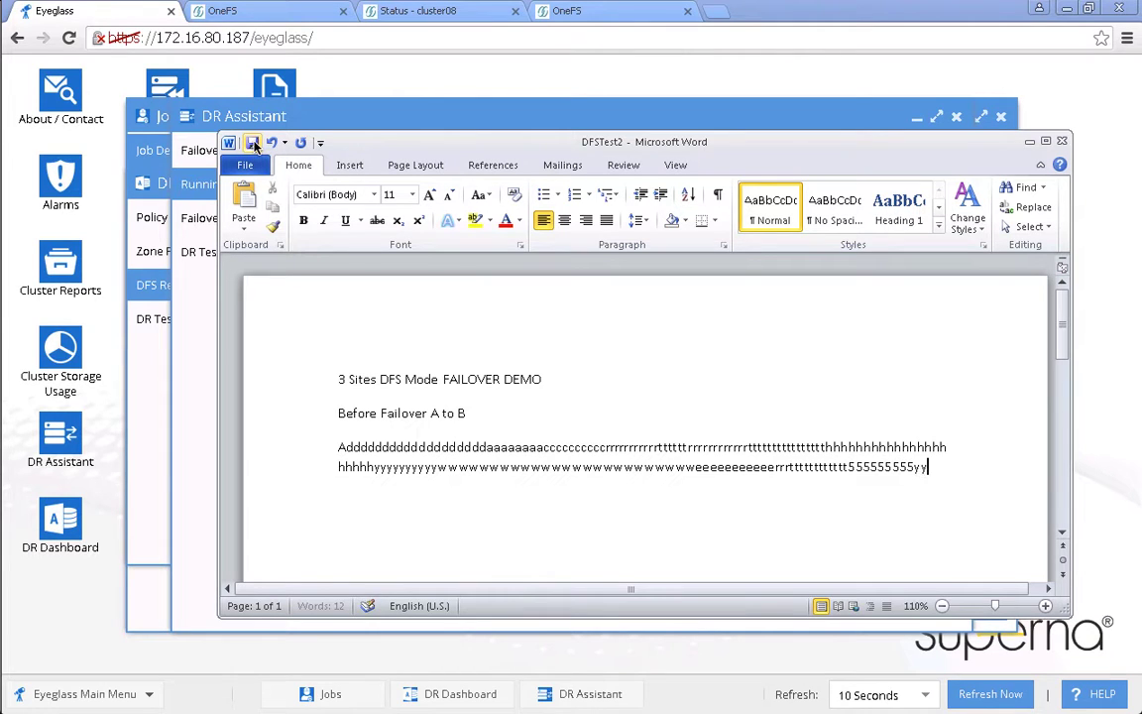
text(jj)
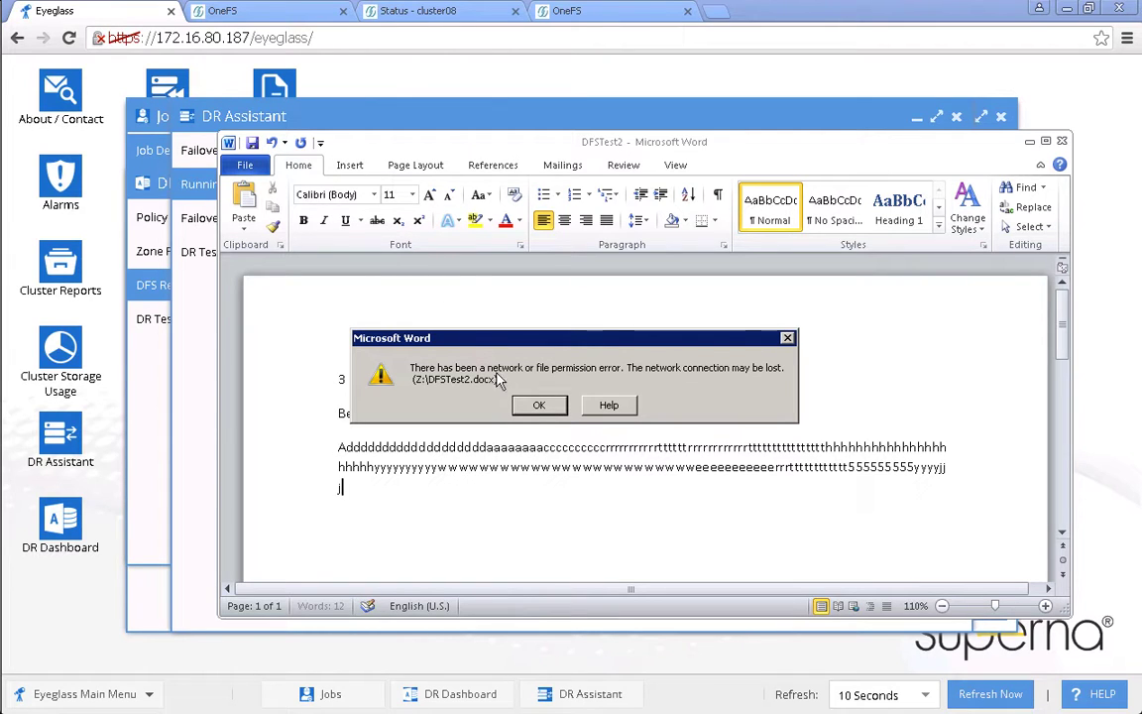
click(539, 408)
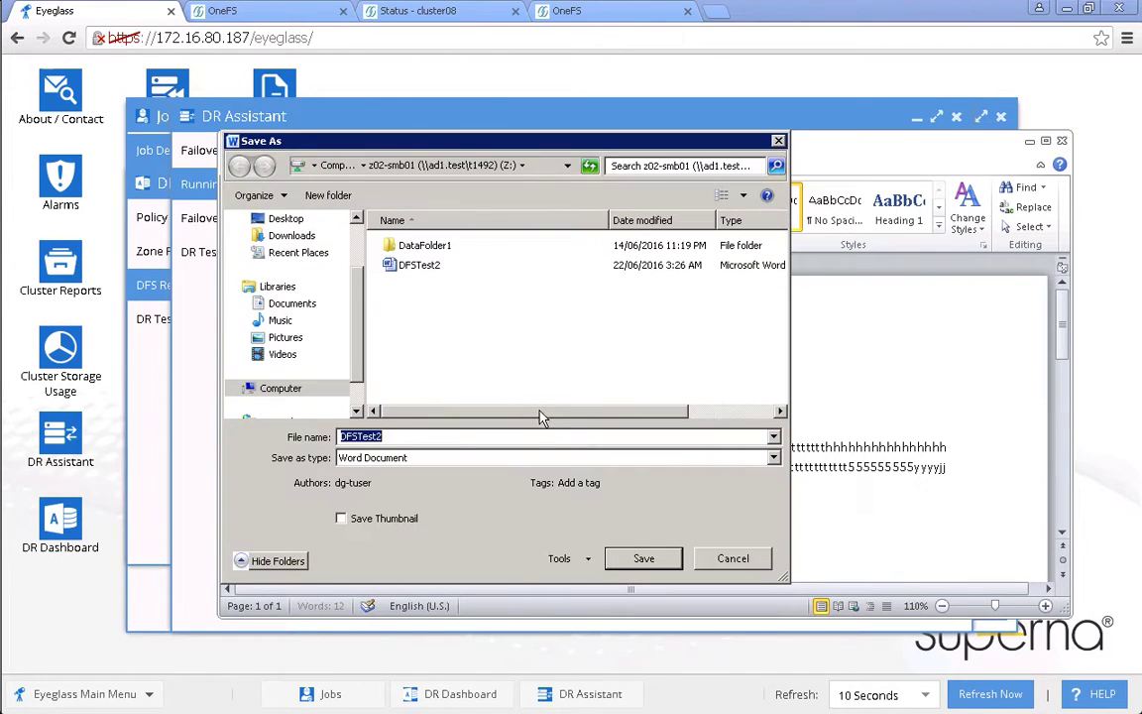
click(733, 559)
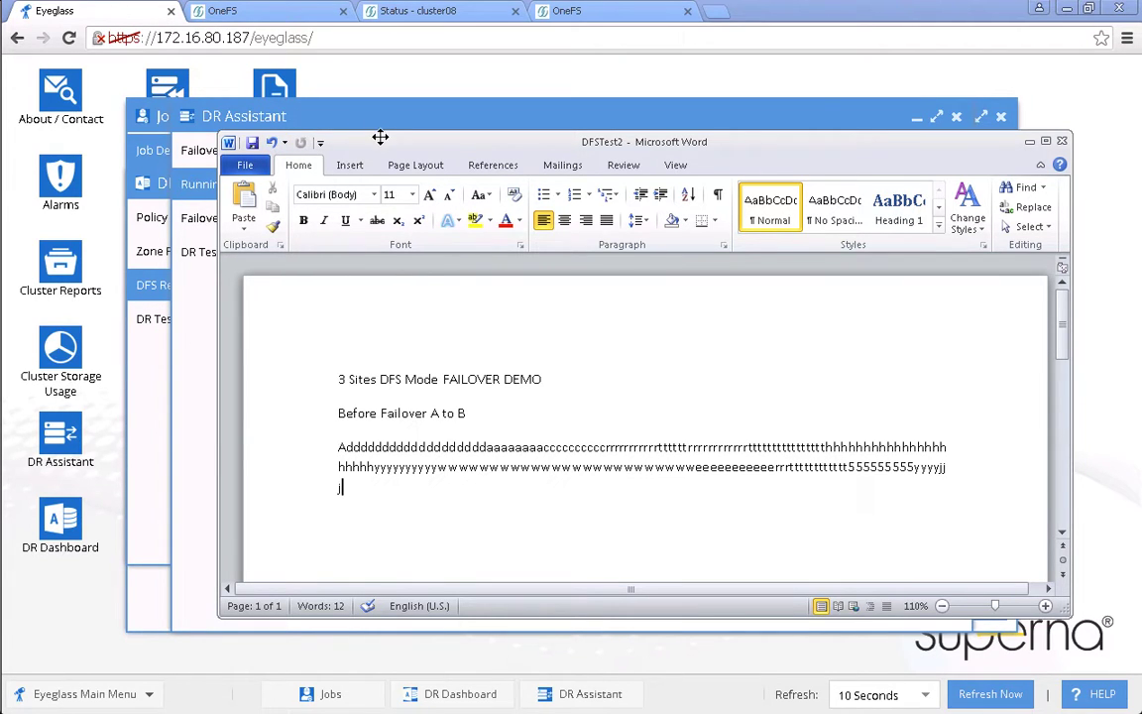
Move the Word window aside and examine the progress of the cluster07 DFS failover job in Eyeglass DR Assistant.
drag(379, 139, 569, 156)
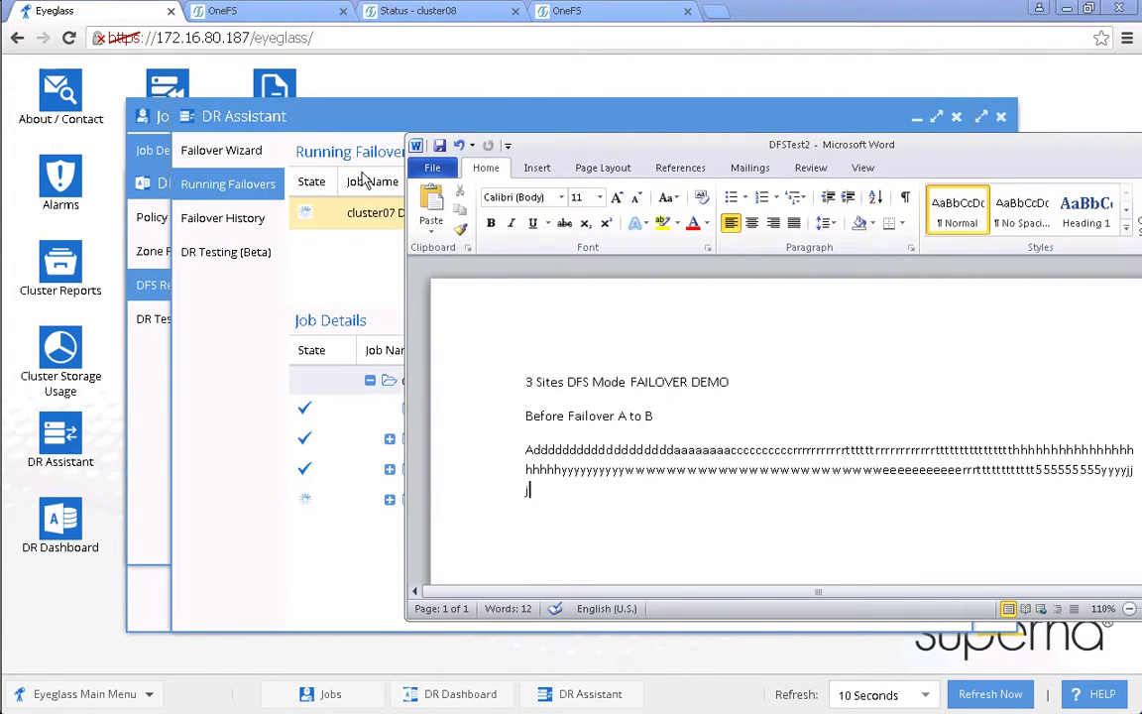
click(341, 121)
click(474, 377)
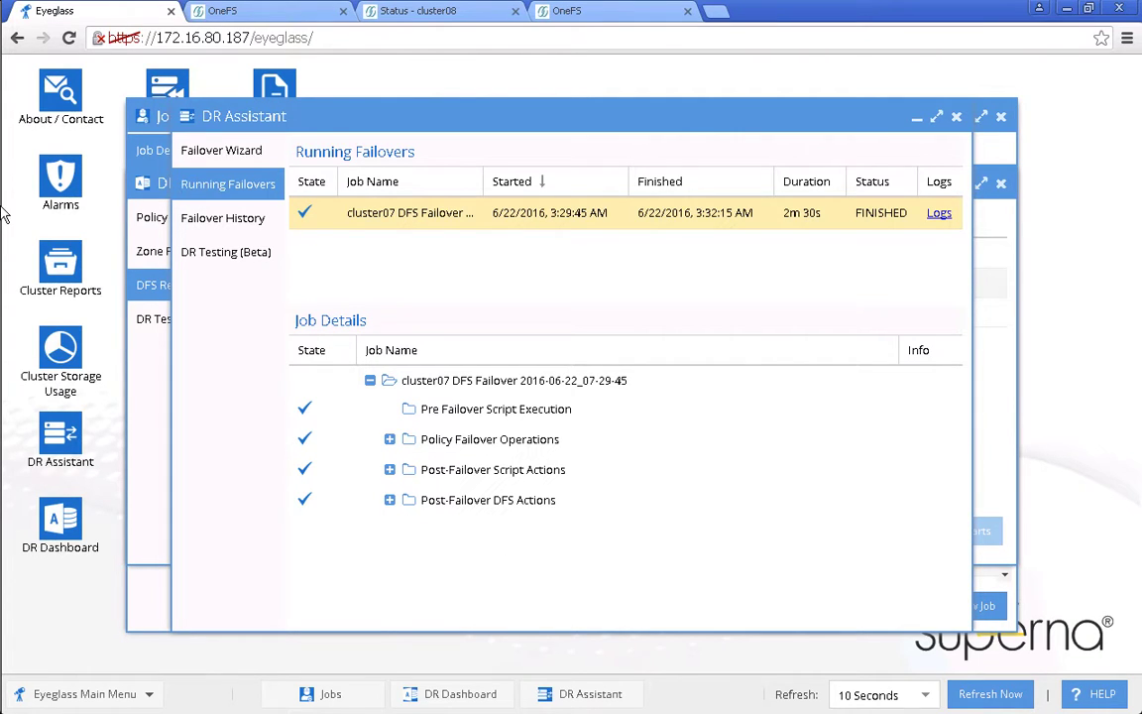
Switch to the Word document DFSTest2, add the line "After failover A to B" below the filler text, and save it.
mouse_move(6, 193)
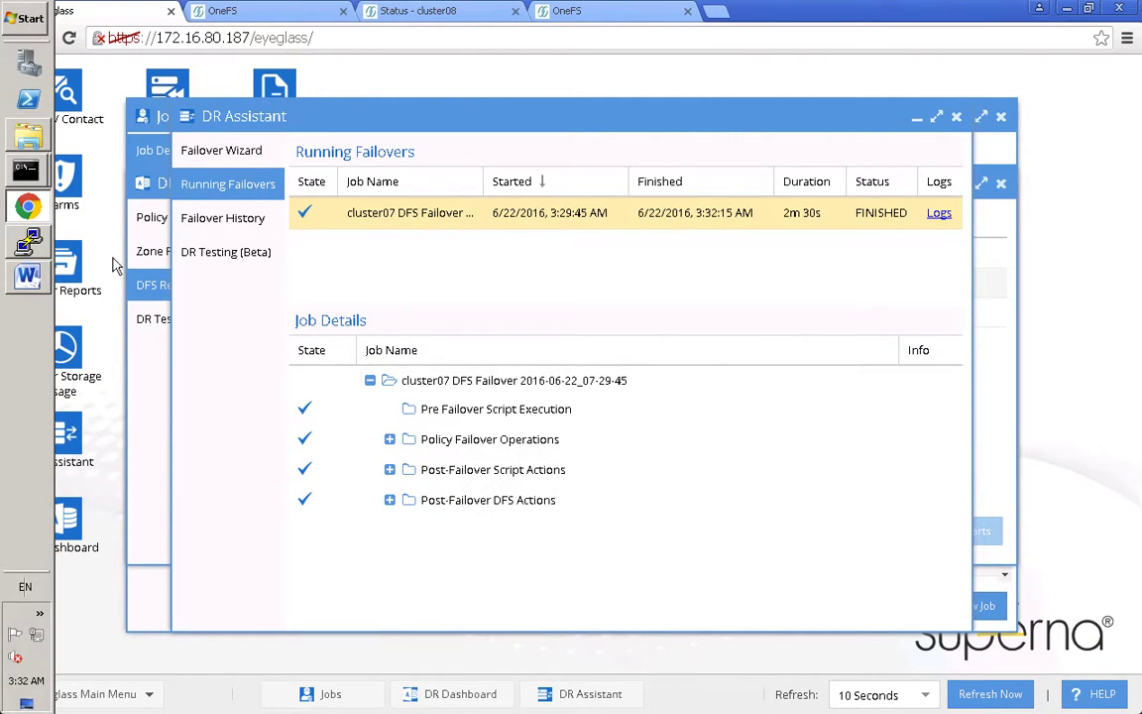
click(28, 254)
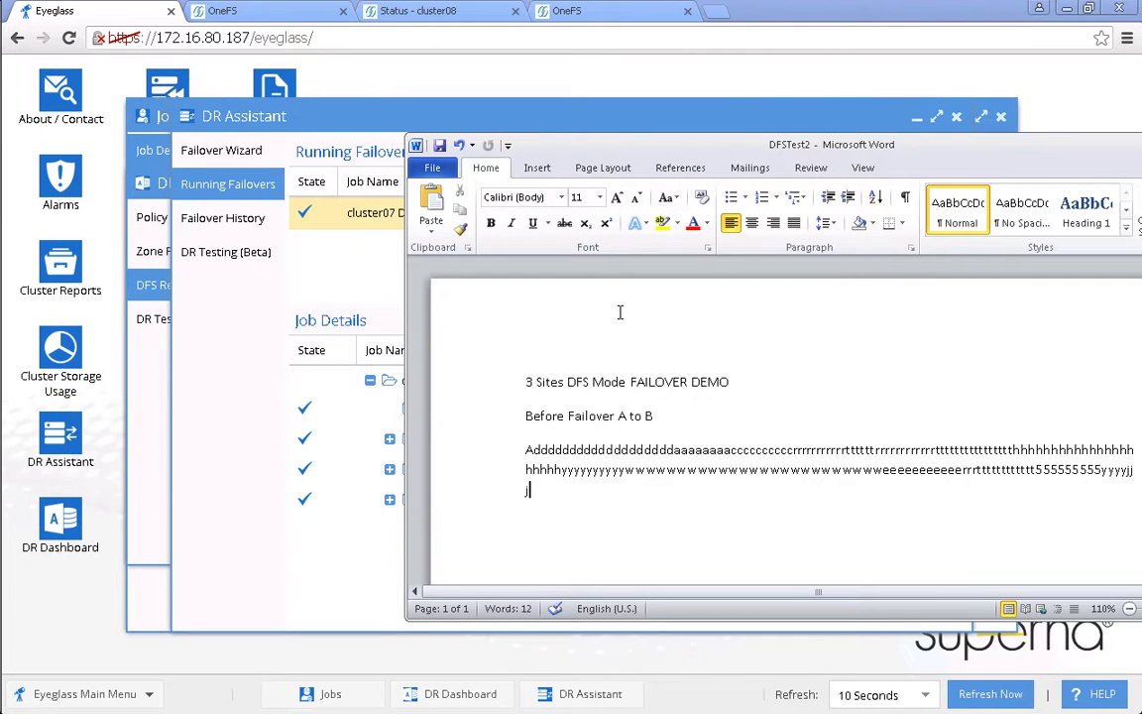
key(Return)
text(a)
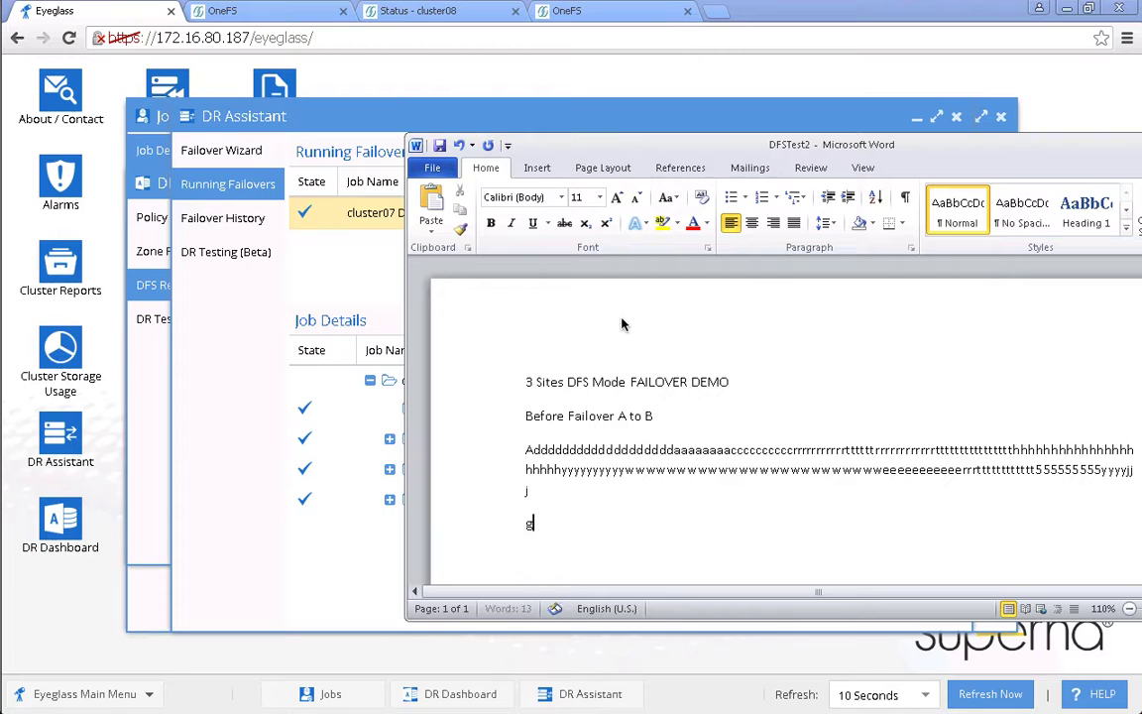
text(fter failover )
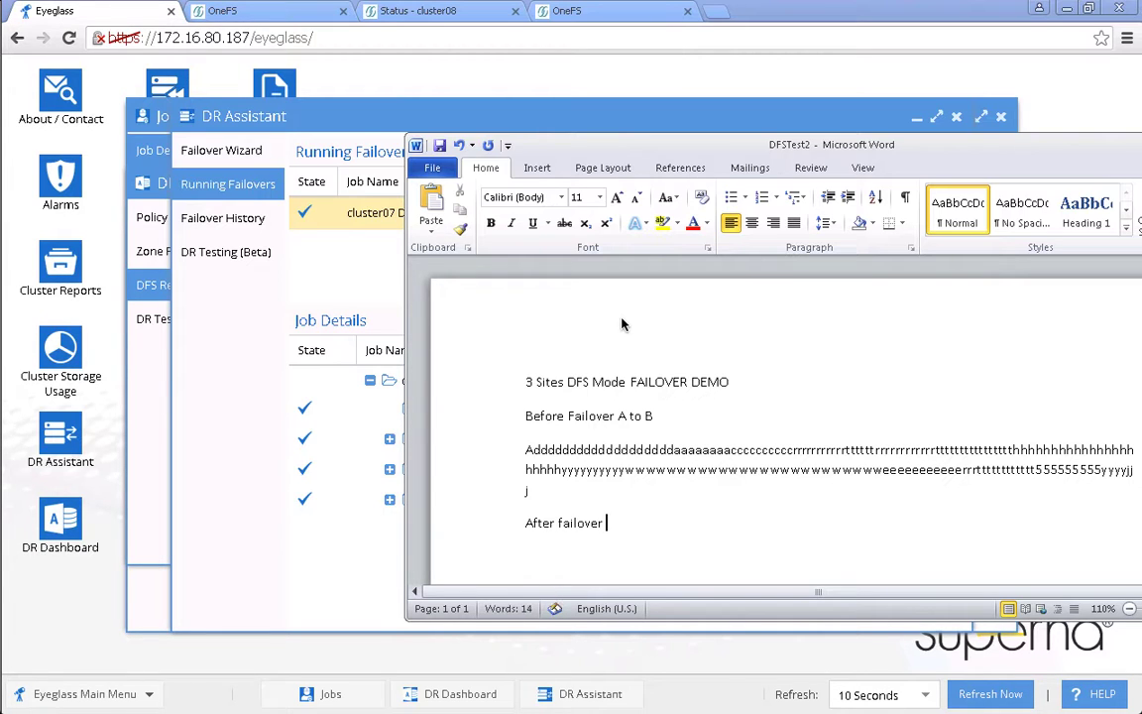
text(A to B)
click(439, 146)
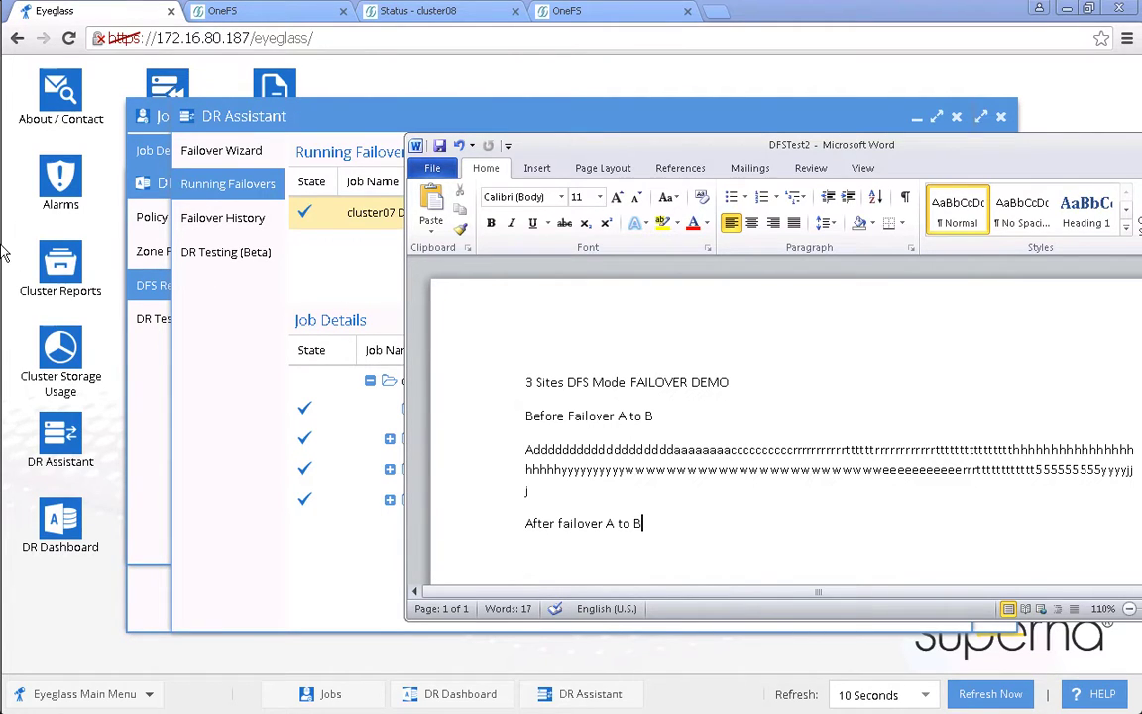
Switch to the non-administrator Command Prompt and run dfsutil diag viewdfspath \\ad1.test\t1492\z02-smb01 to check the path's resolved target.
mouse_move(4, 246)
click(27, 168)
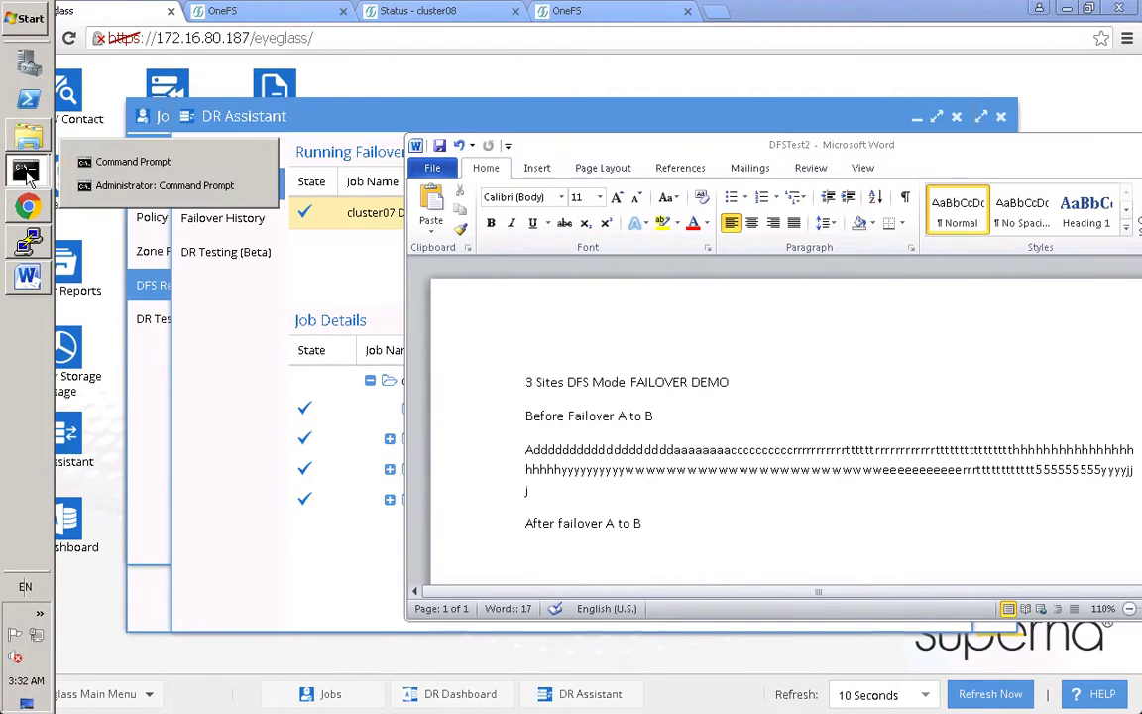
click(85, 165)
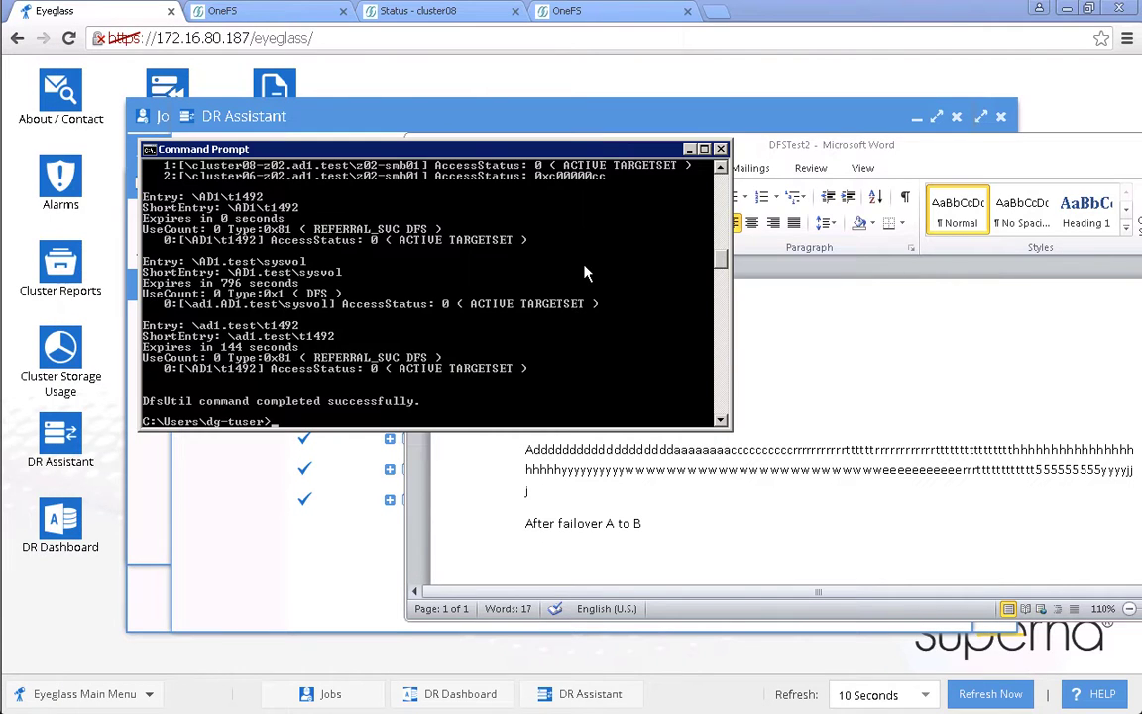
key(Return)
key(Up)
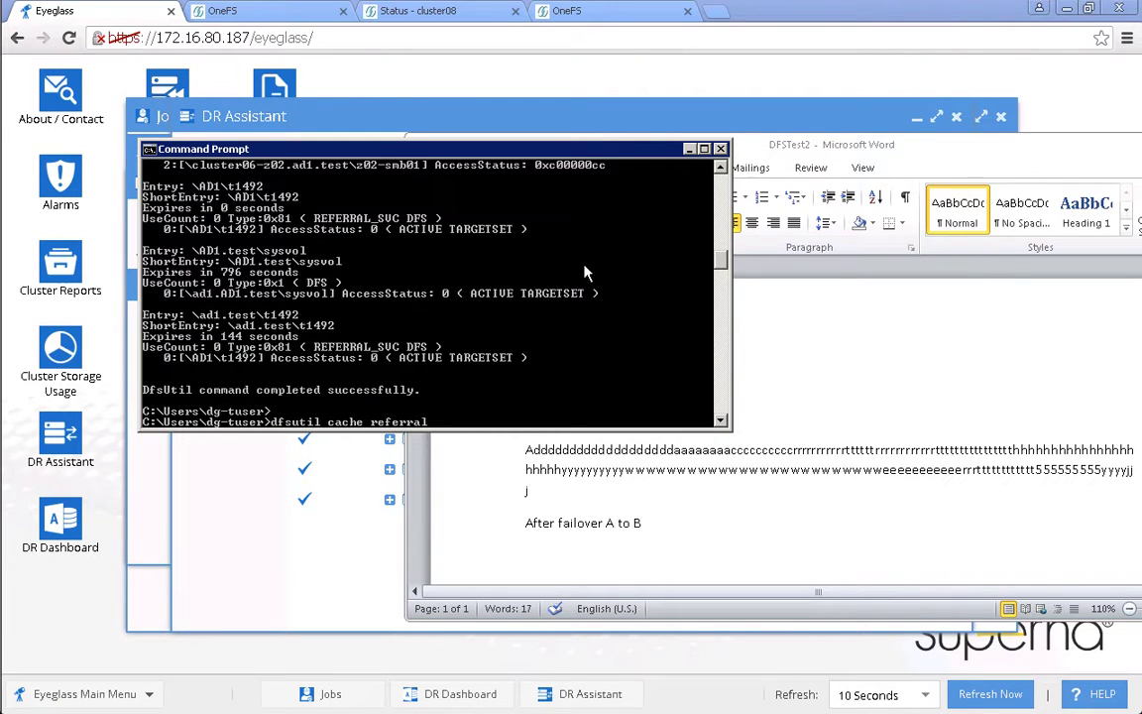
key(Up)
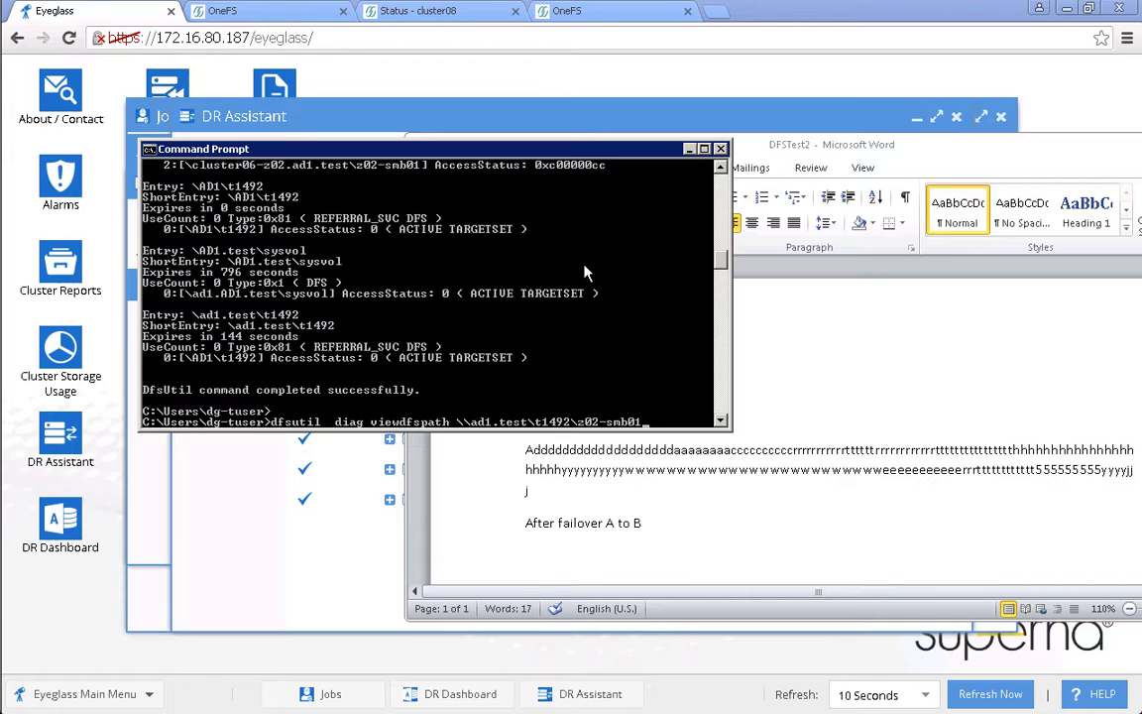
key(Return)
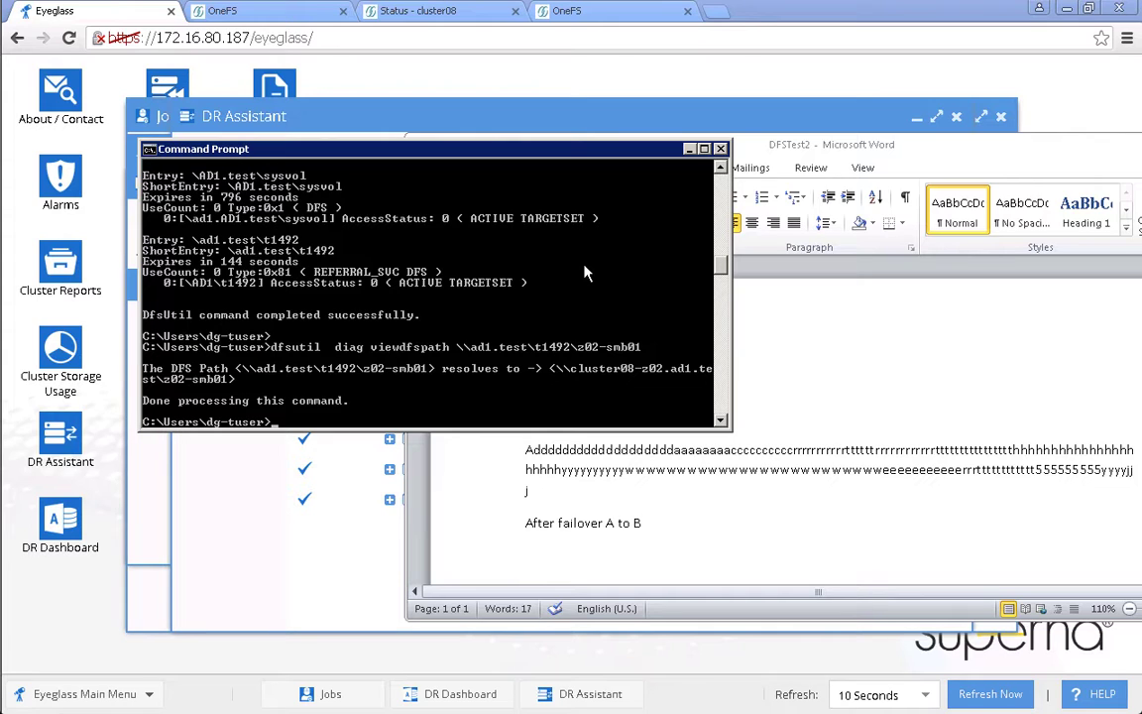
Run dfsutil cache referral and review the listed DFS referral entries and their active targets.
key(Up)
key(Up)
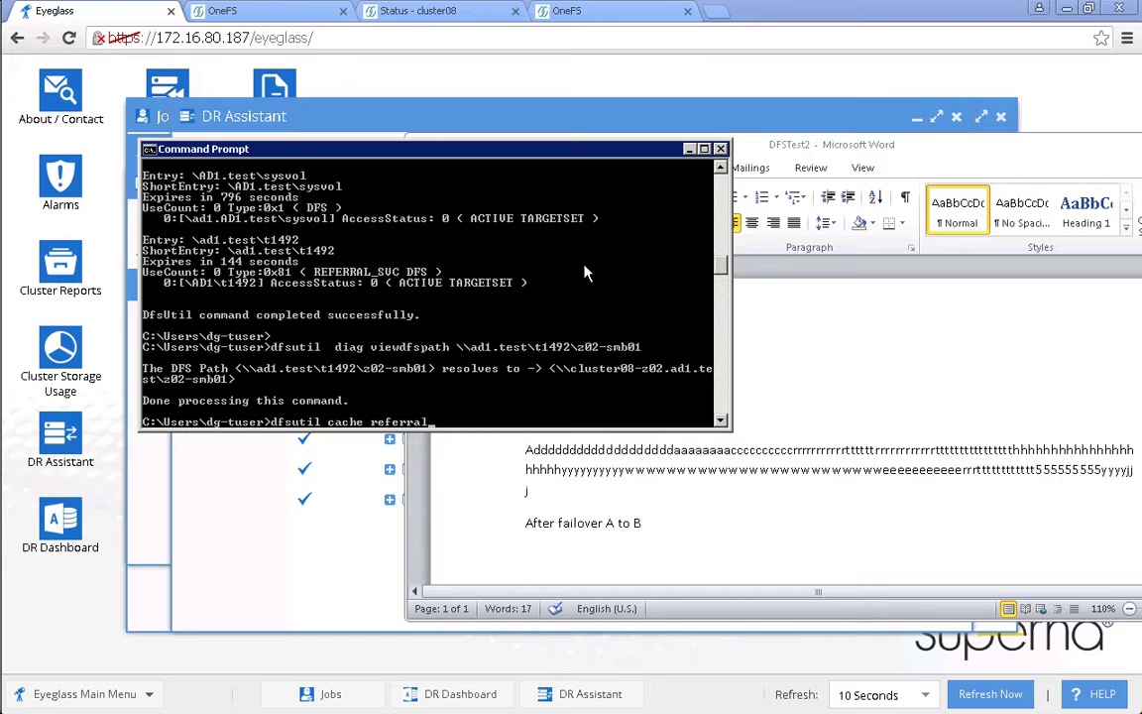
key(Return)
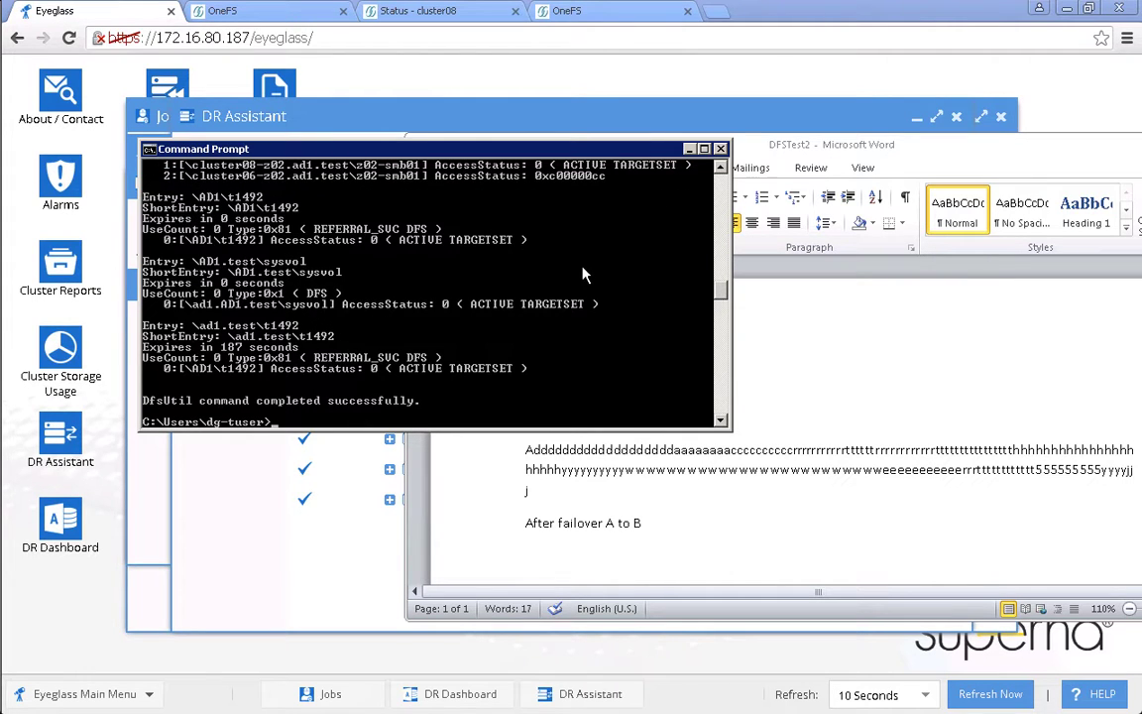
scroll(577, 275, up, 1)
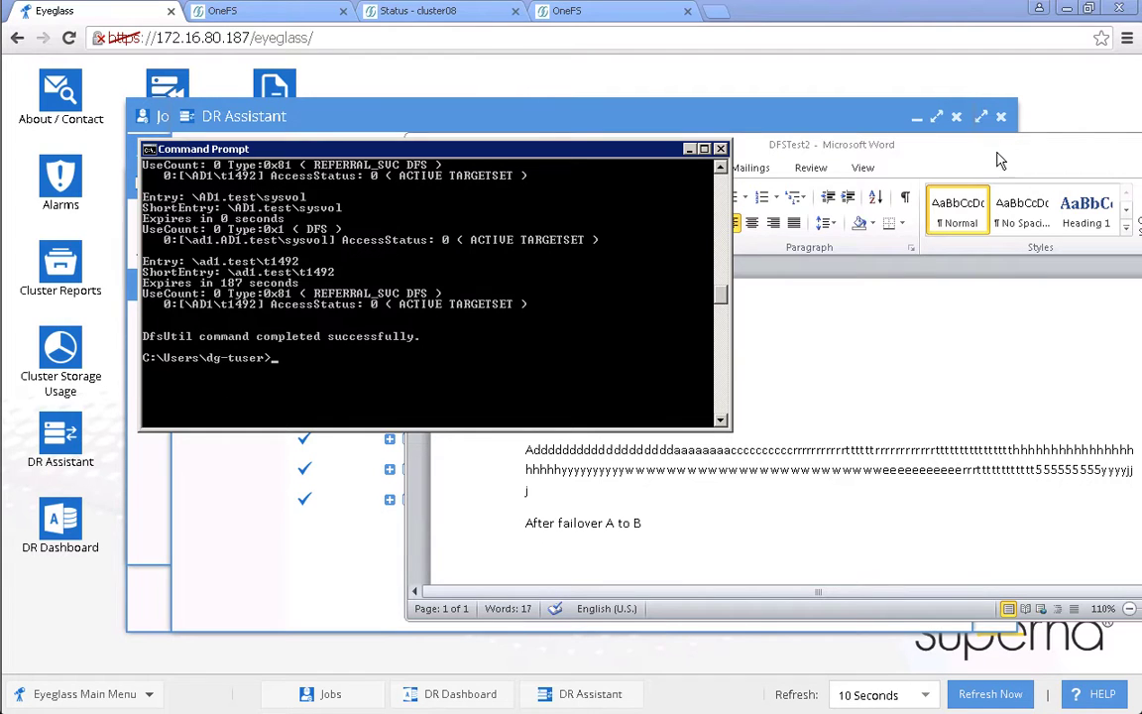
Close the DFSTest2 Word document and the DR Assistant window in Eyeglass.
drag(999, 160, 836, 181)
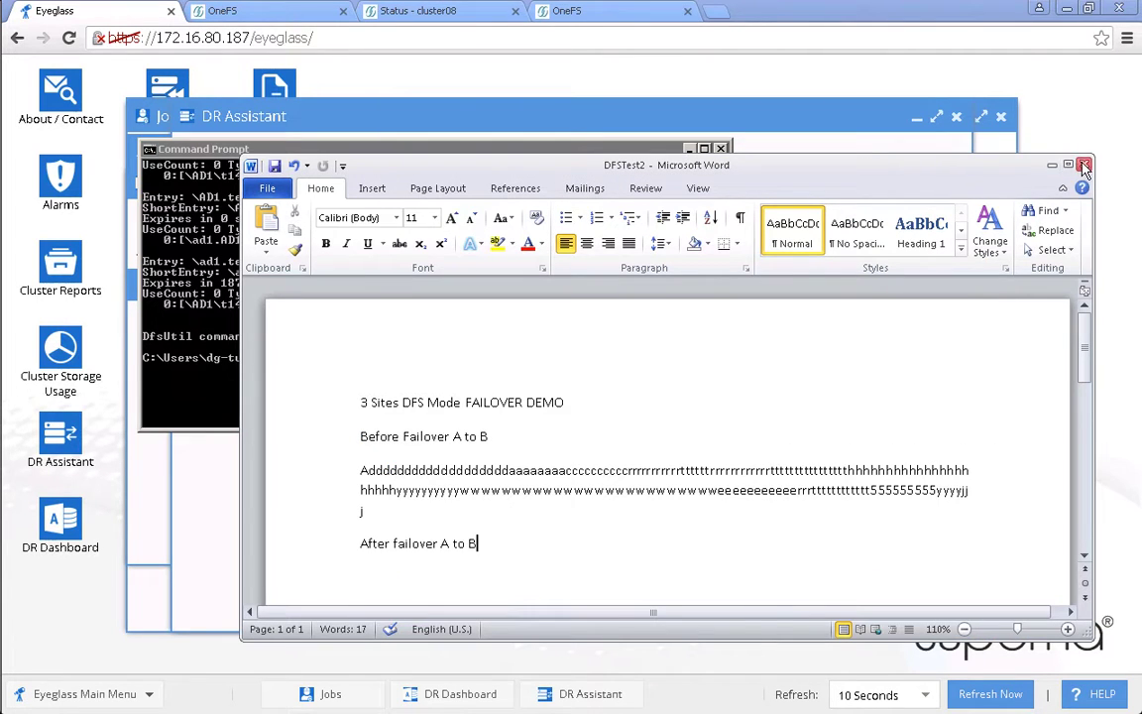
click(1085, 165)
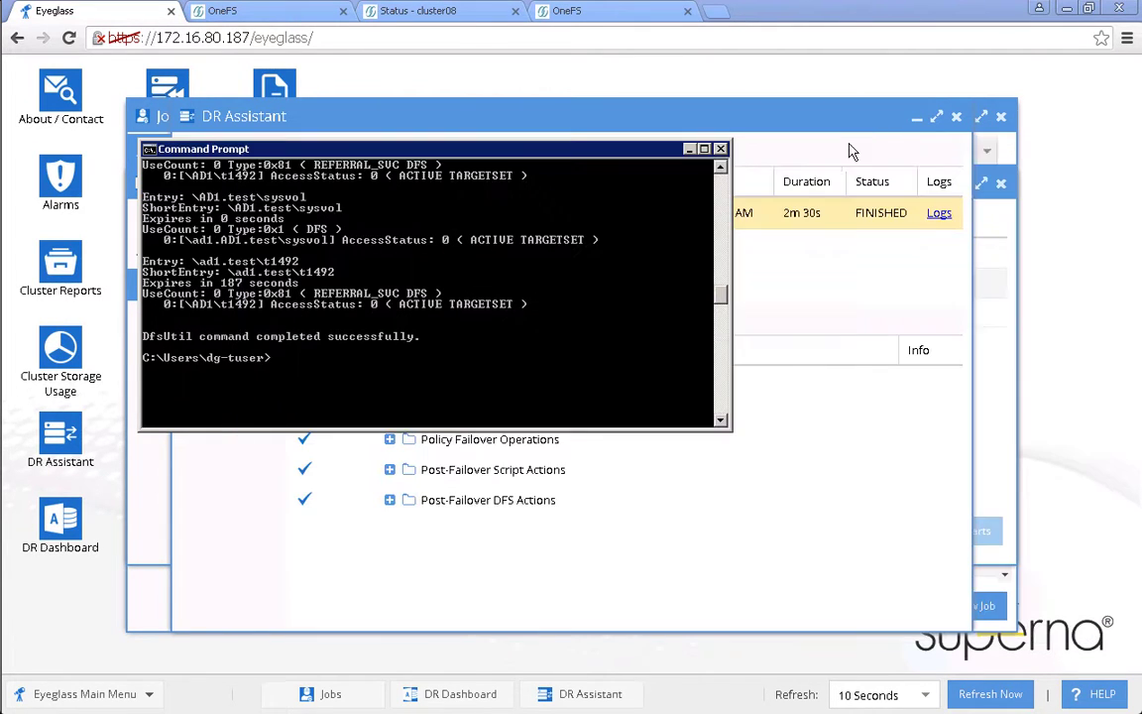
click(957, 116)
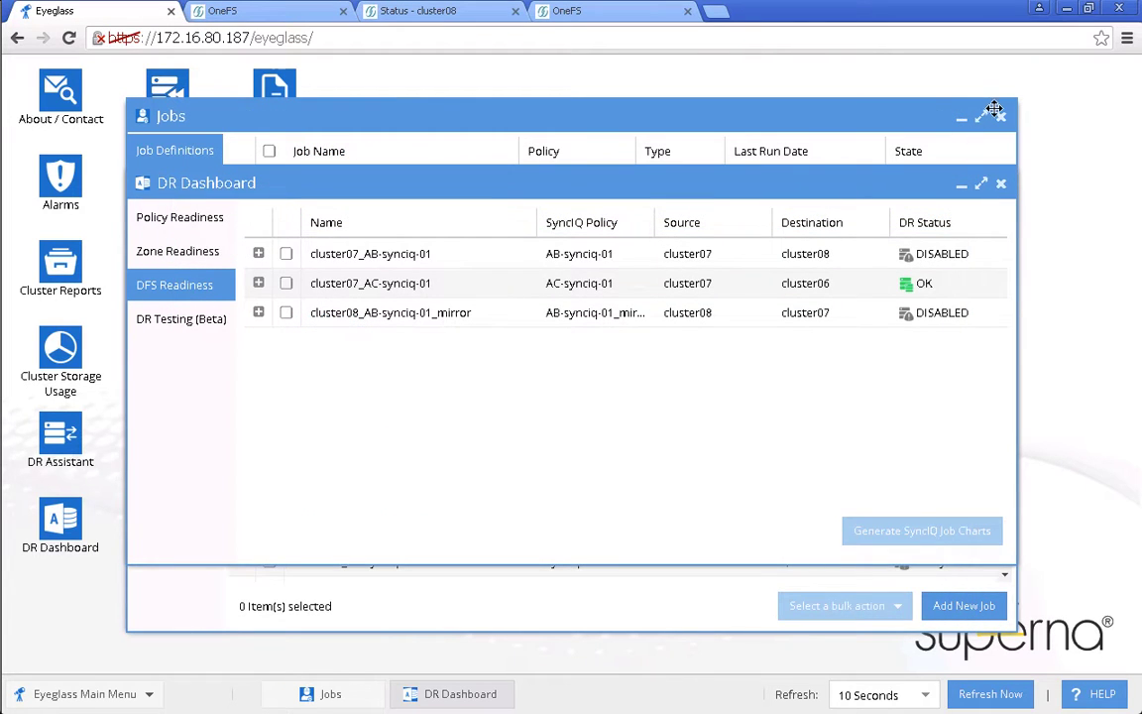
Bring up the Eyeglass Jobs list and enable the cluster08_AB-synciq-01_mirror DFS mode job.
click(898, 158)
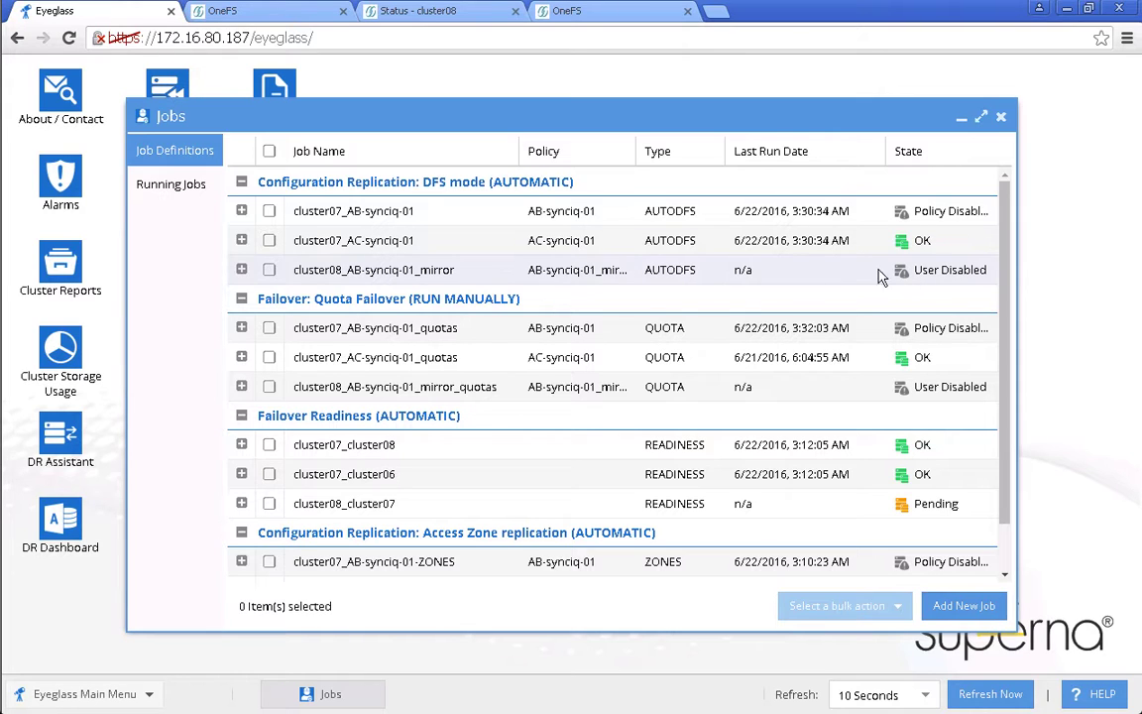
click(268, 270)
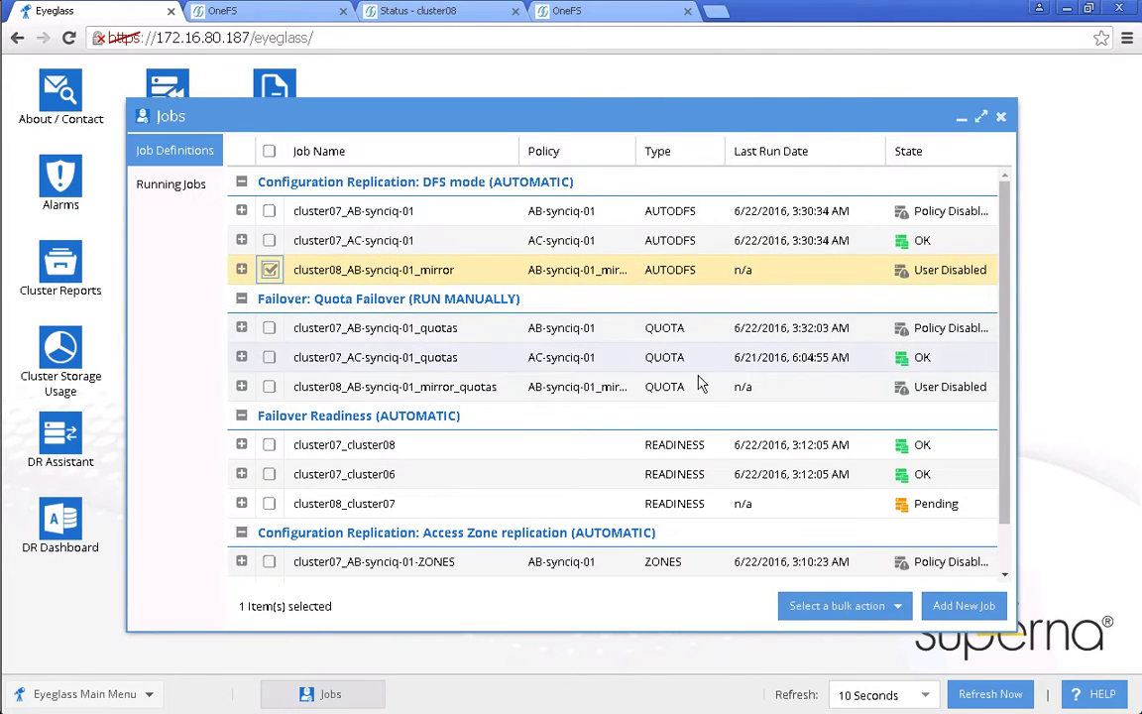
click(836, 608)
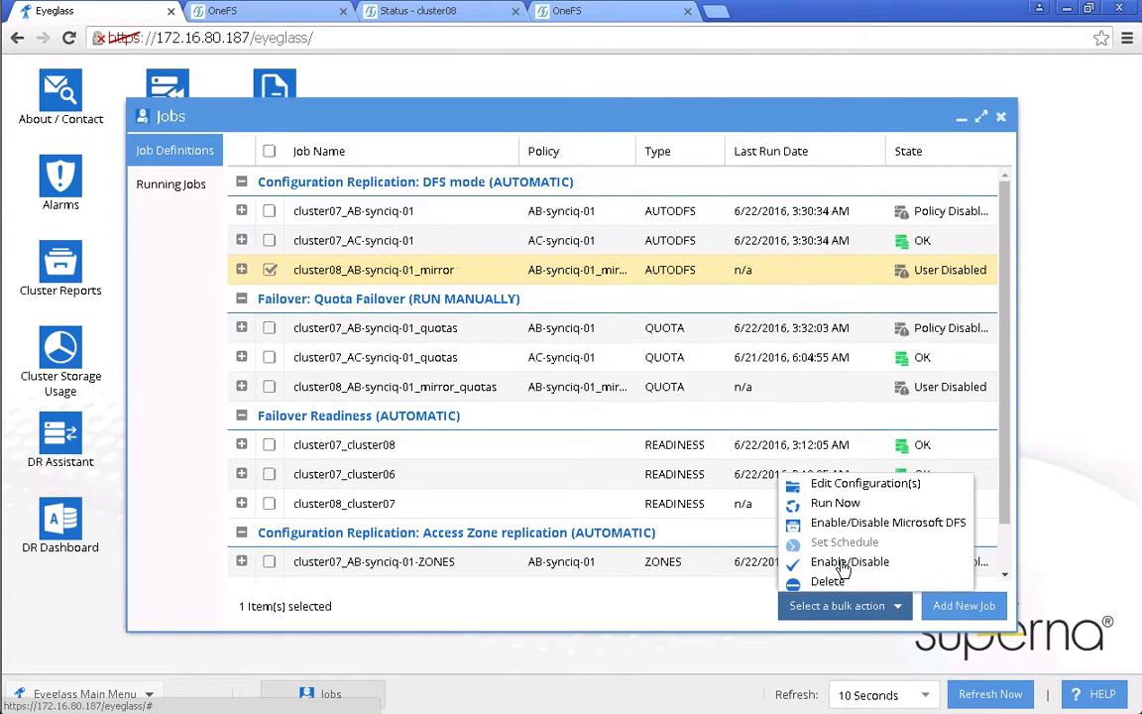
click(843, 565)
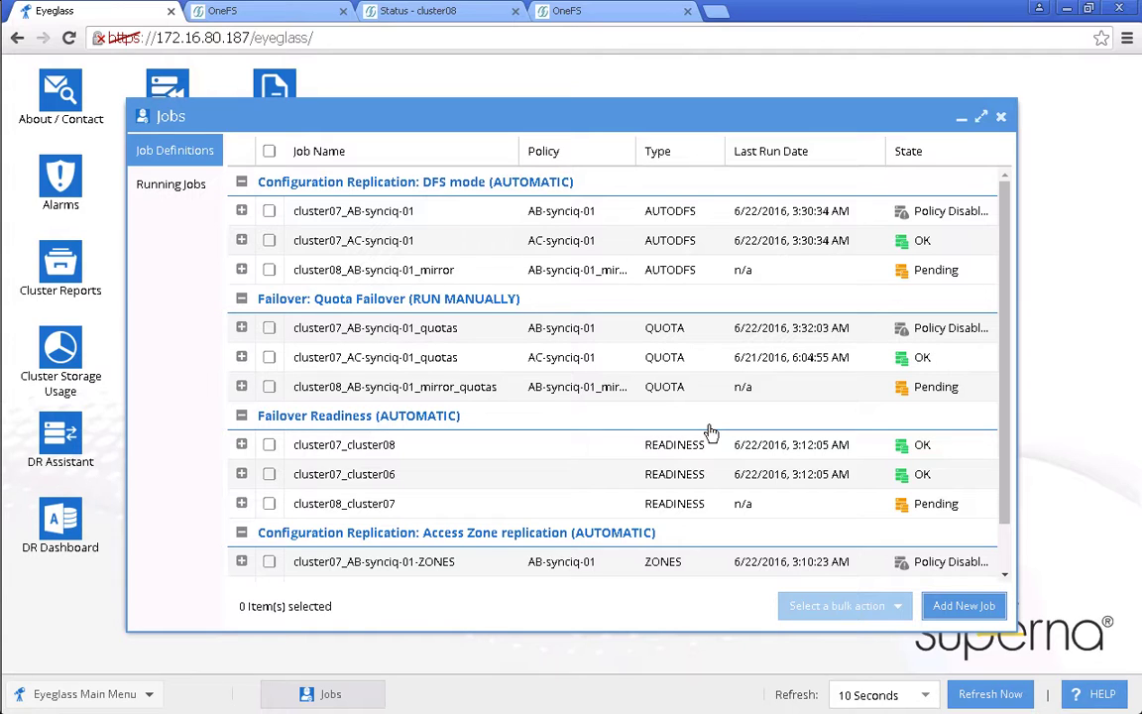
Run the cluster08_AB-synciq-01_mirror configuration replication job immediately and acknowledge its submission.
click(270, 270)
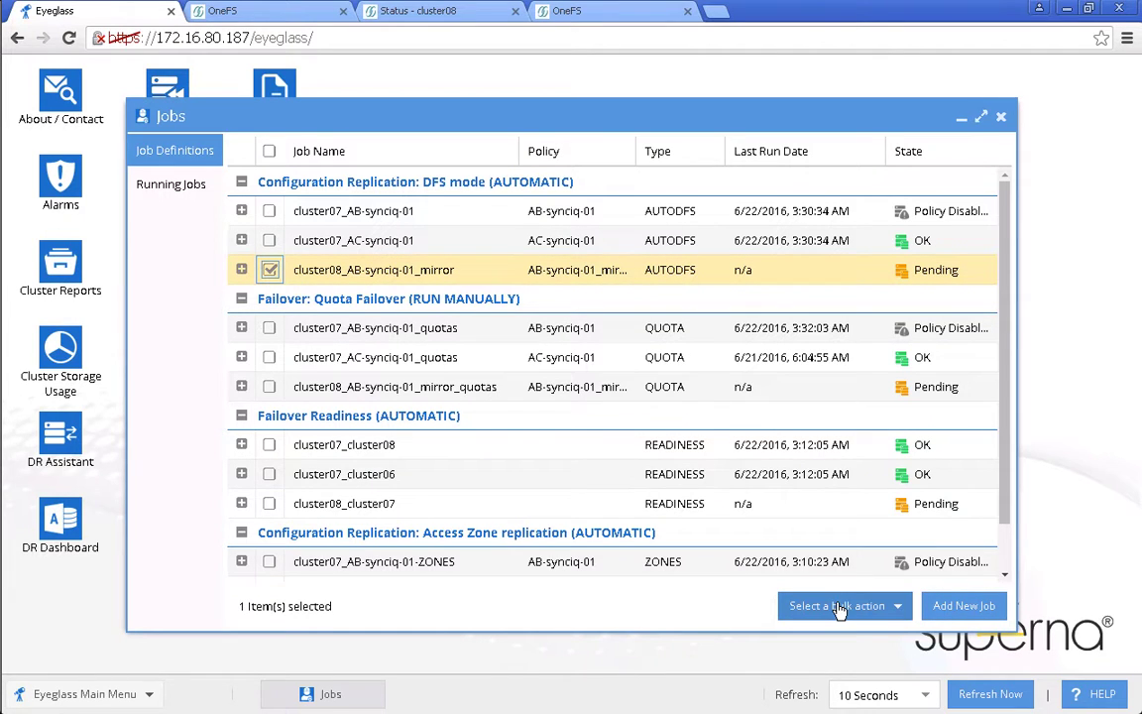
click(840, 607)
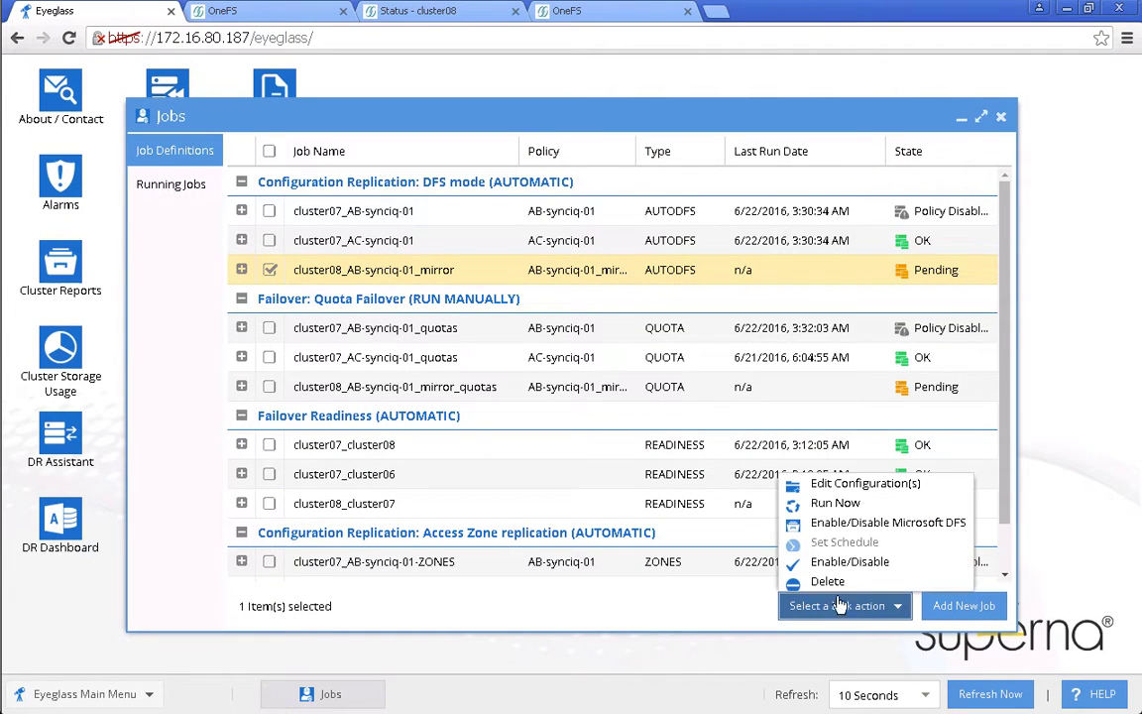
click(845, 505)
click(542, 432)
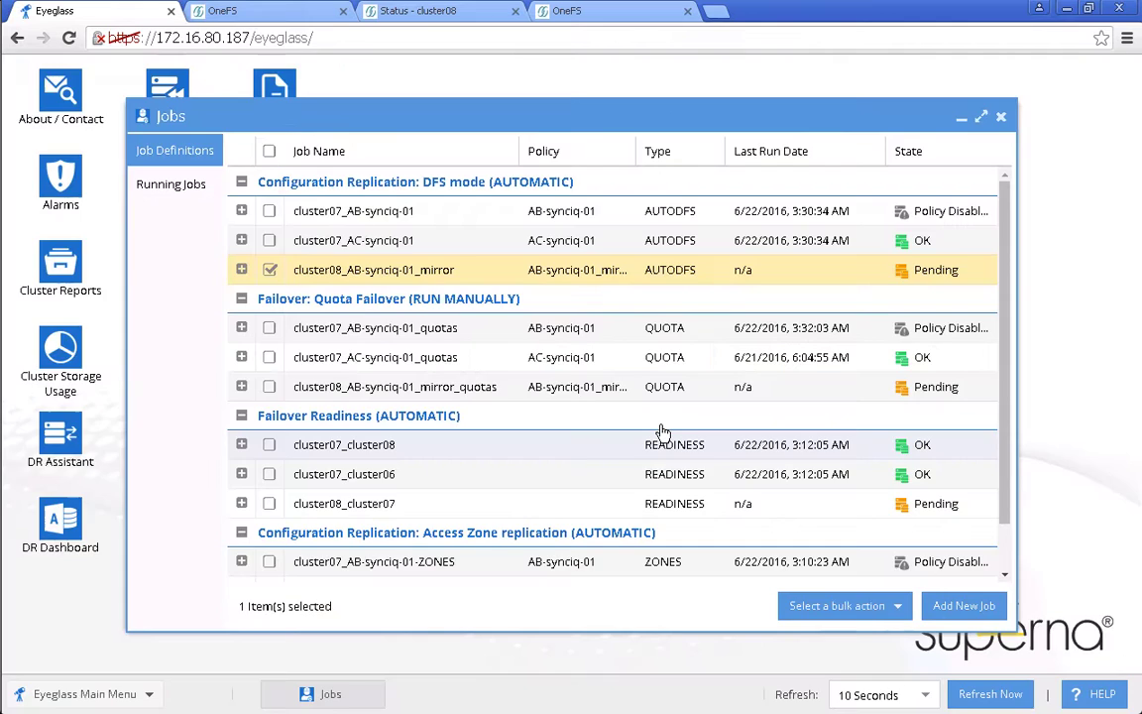
click(585, 416)
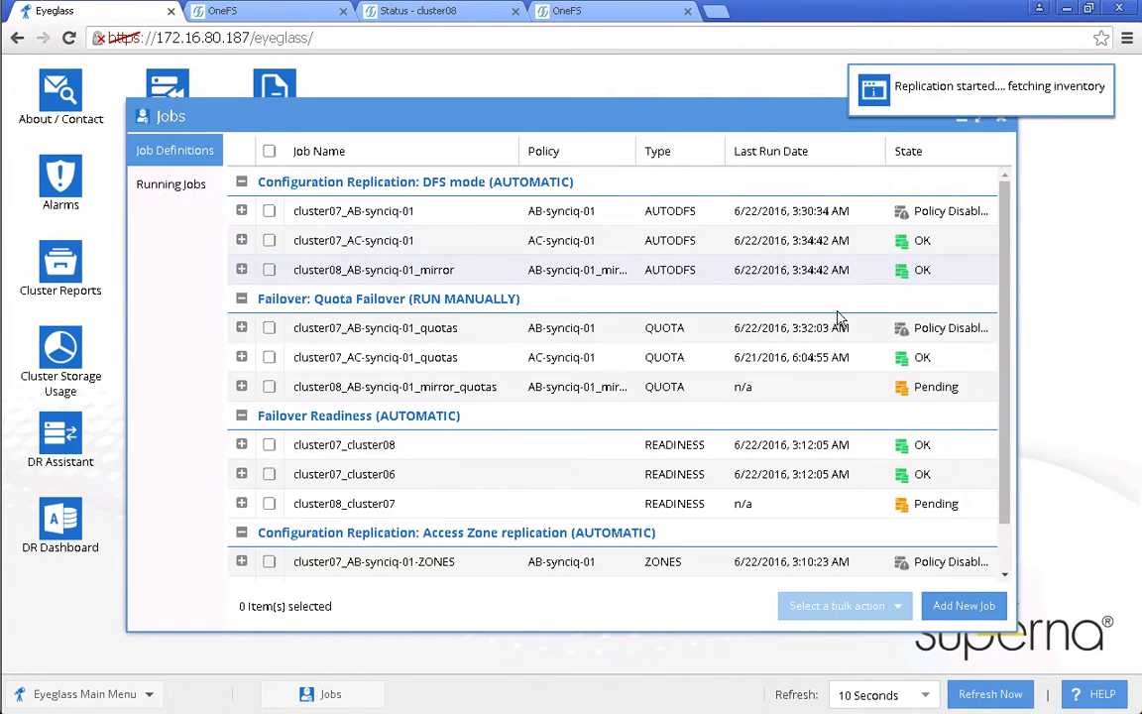
Run the cluster08_cluster07 failover readiness job immediately and acknowledge its submission.
click(268, 503)
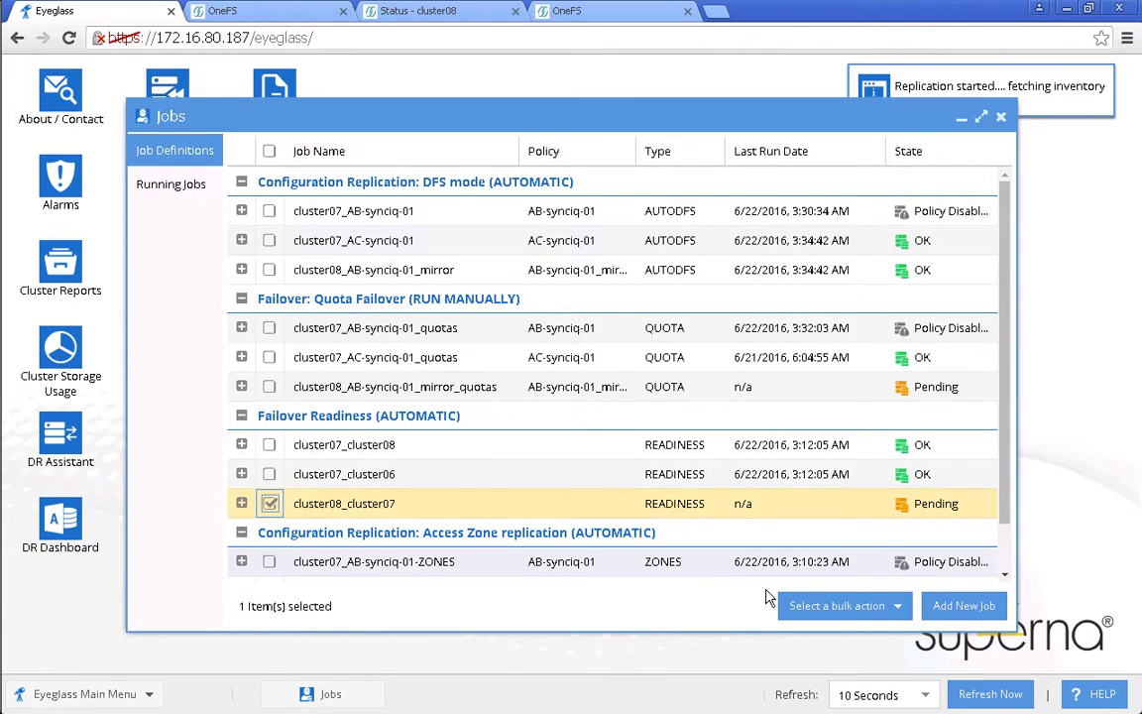
click(808, 605)
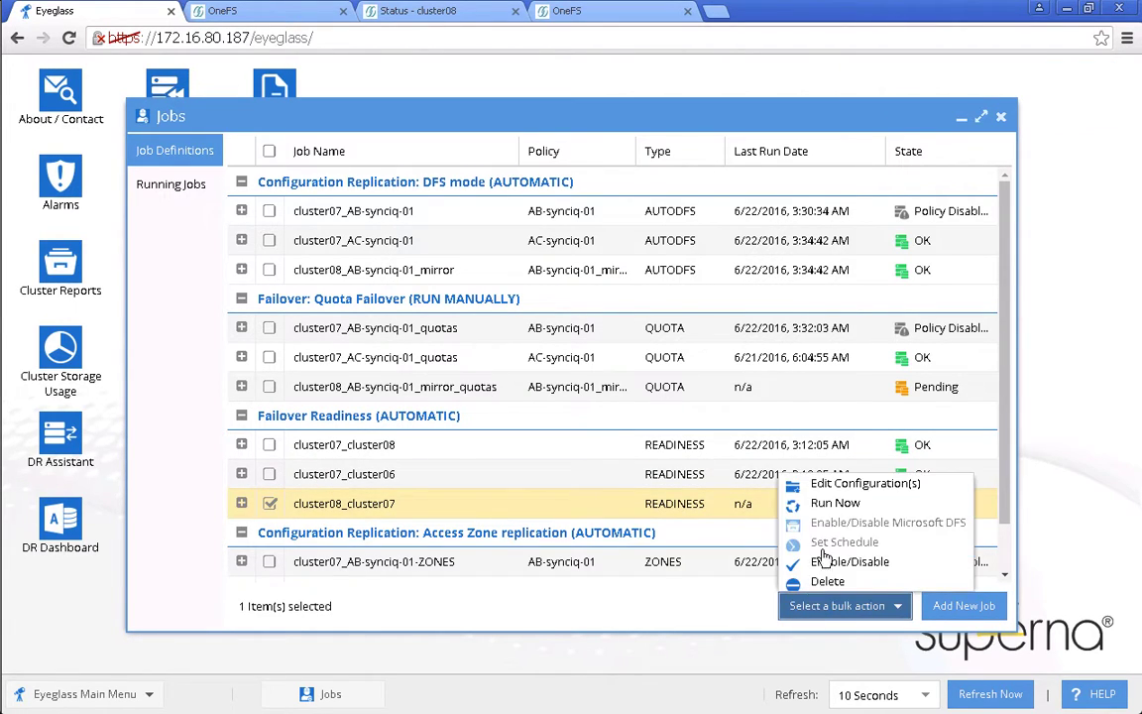
click(832, 503)
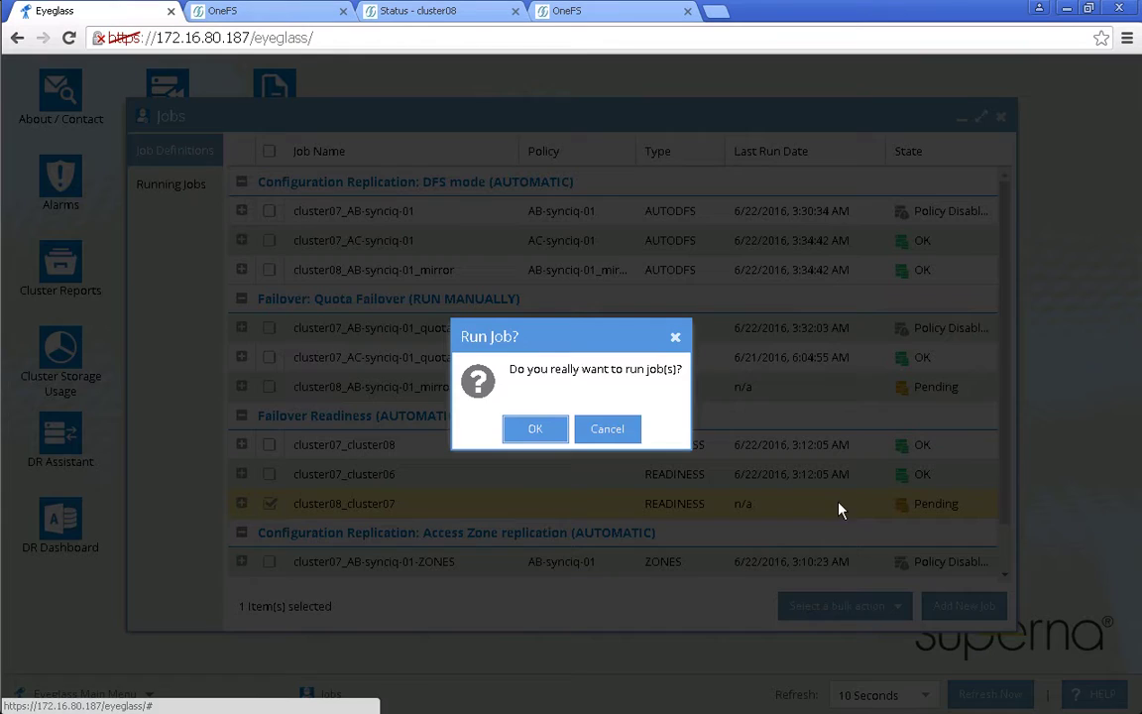
click(528, 429)
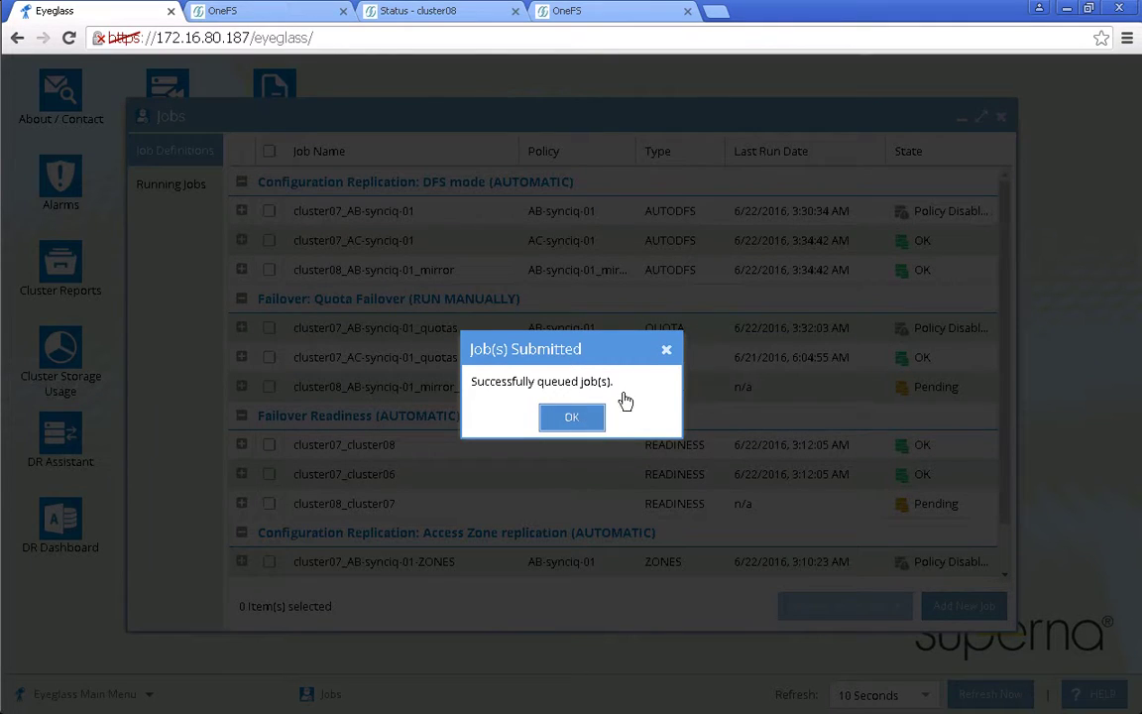
click(594, 415)
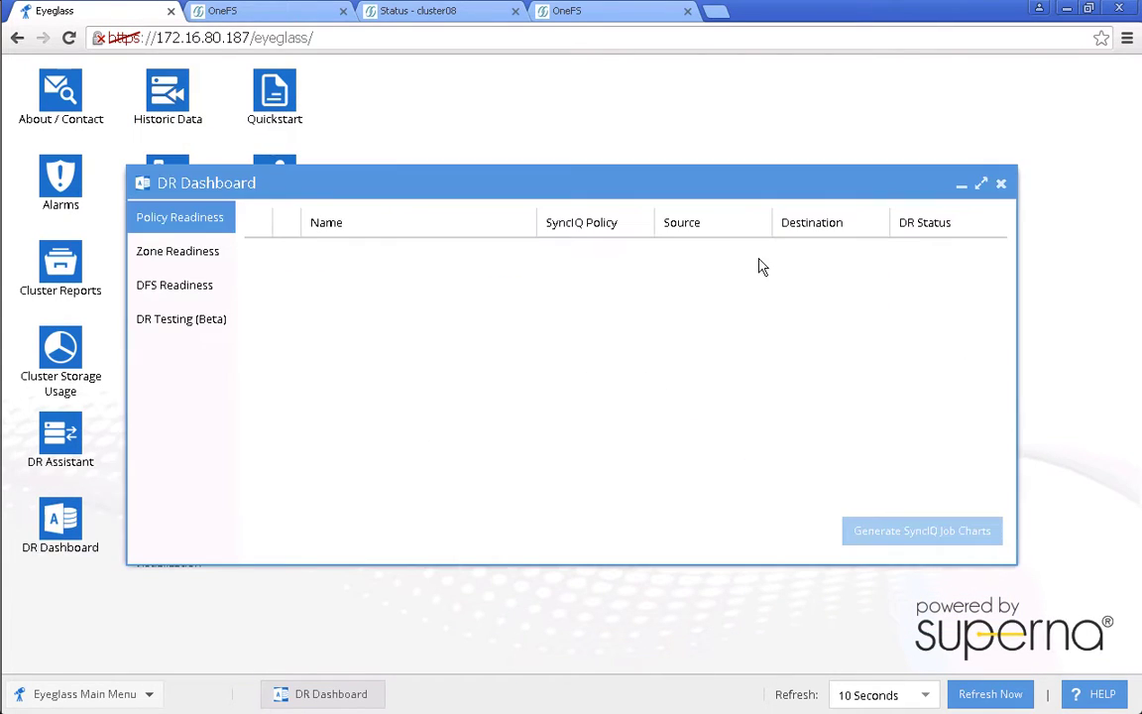
Examine the DFS readiness of the SyncIQ policies in DR Dashboard, then close the dashboard.
click(184, 287)
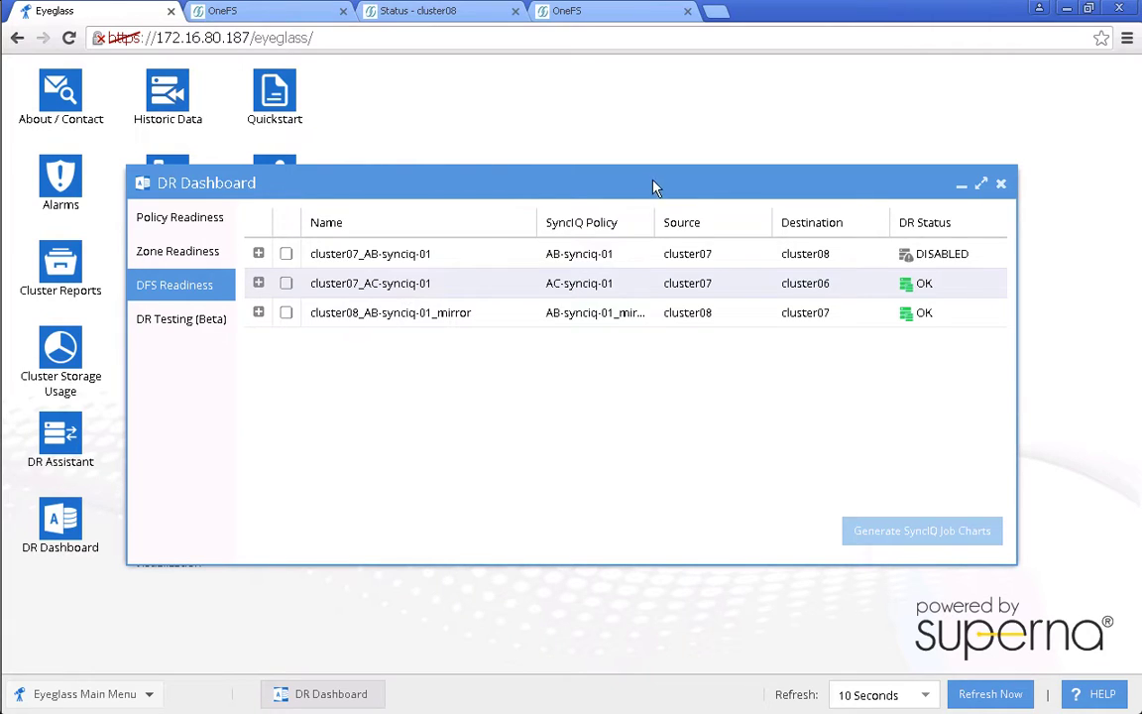
click(1001, 183)
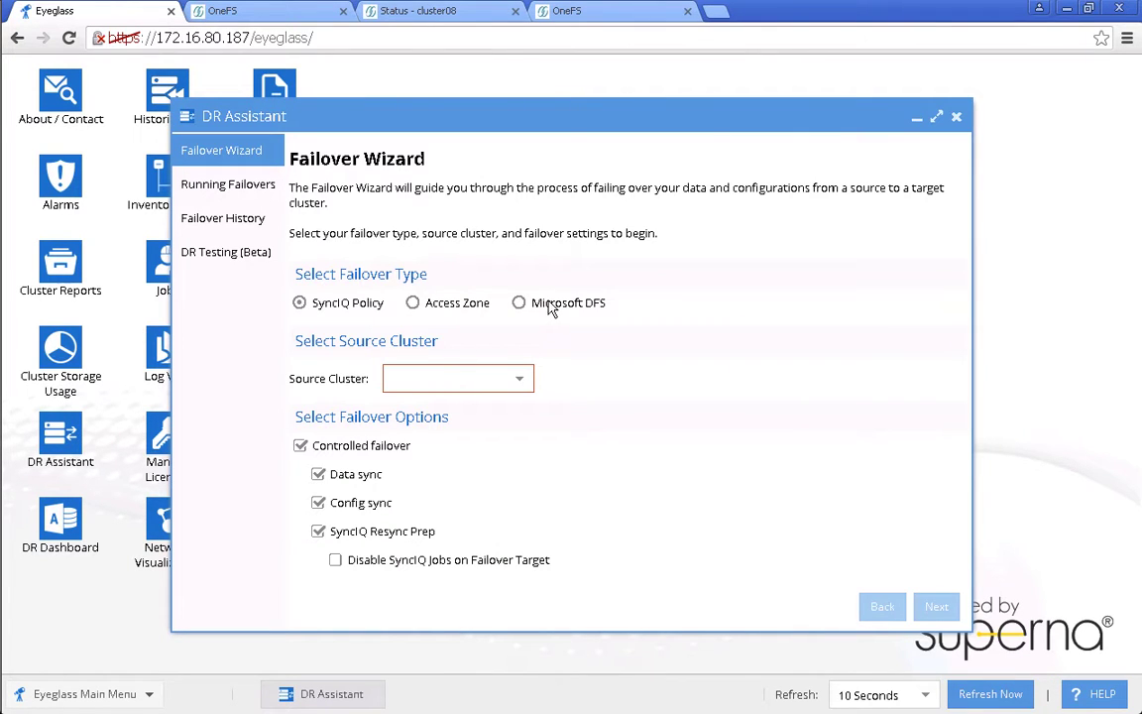
Set up a Microsoft DFS failover with cluster08 as the source cluster and select the cluster08_AB-synciq-01_mirror policy.
click(550, 306)
click(512, 382)
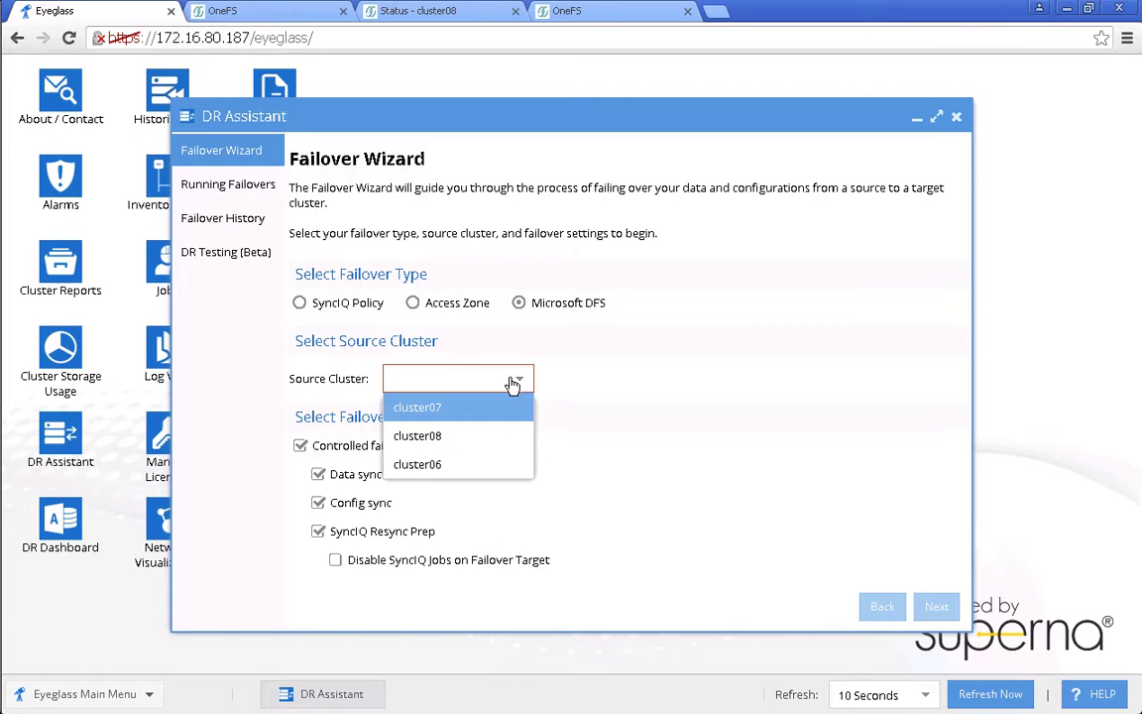
click(468, 439)
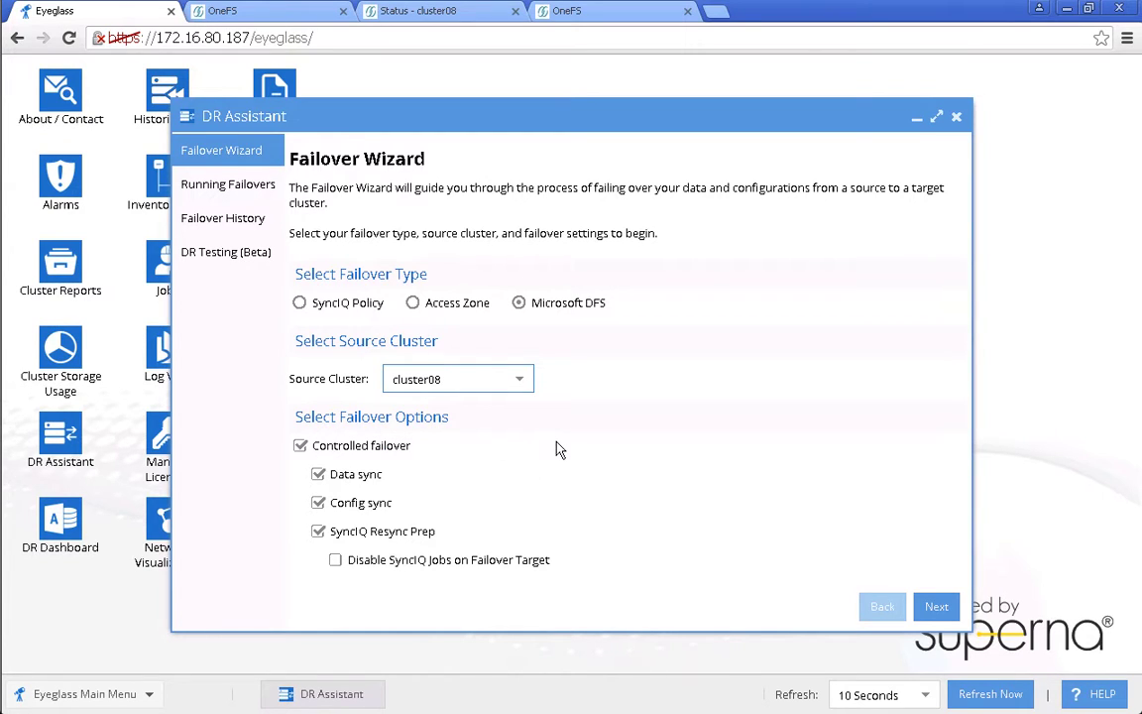
click(937, 605)
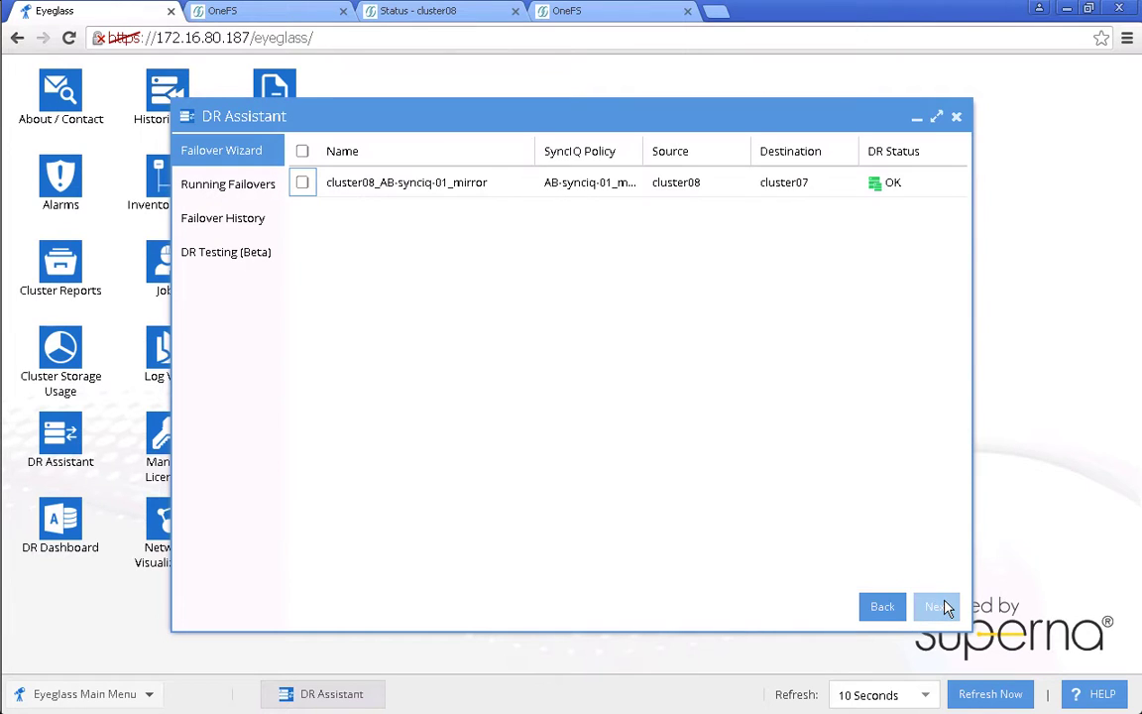
click(302, 184)
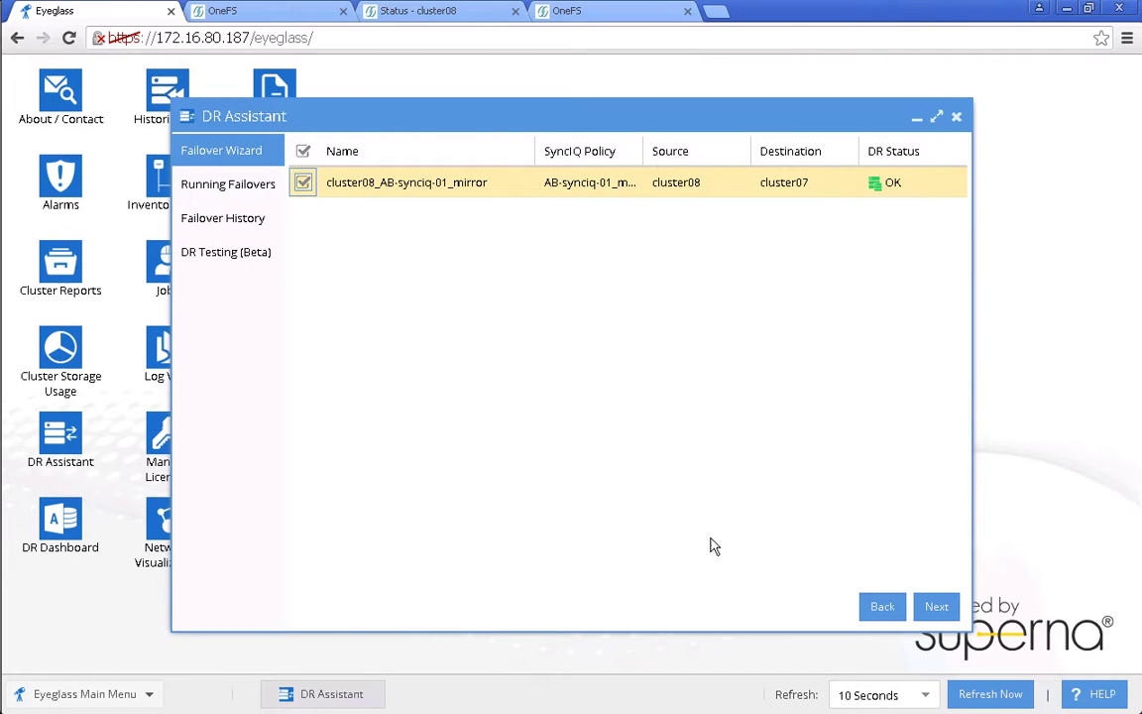
Accept the validated failover configuration, confirm that the settings have been reviewed, and run the DFS failover from cluster08 to cluster07.
click(935, 607)
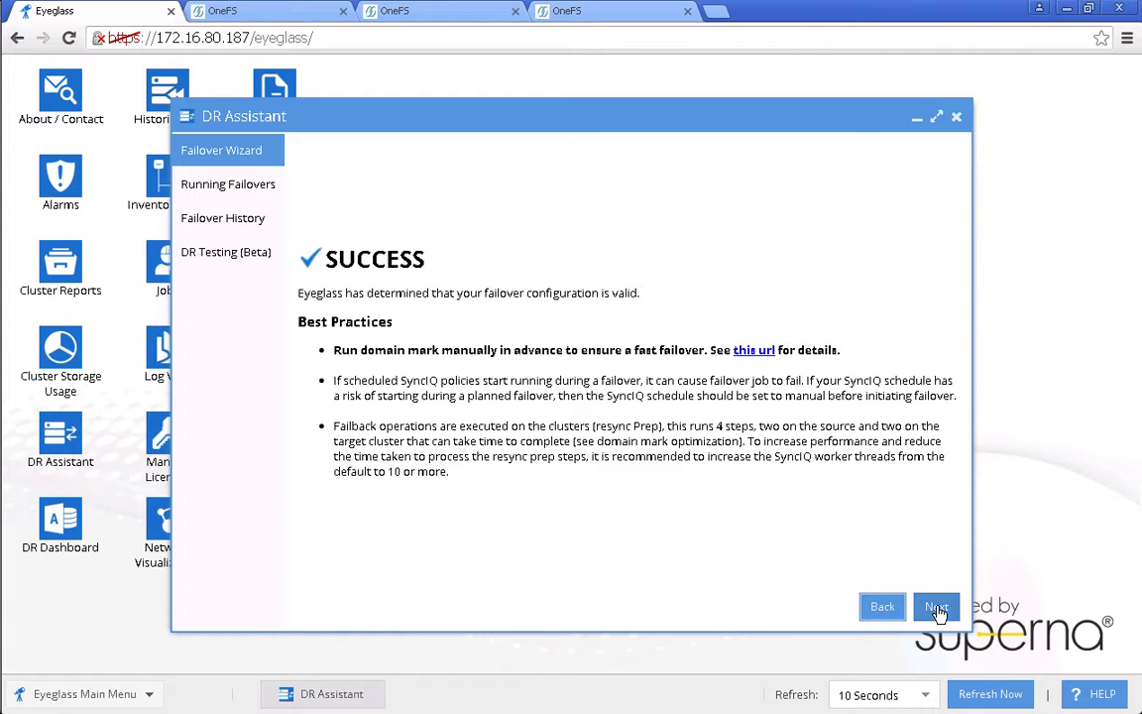
click(937, 609)
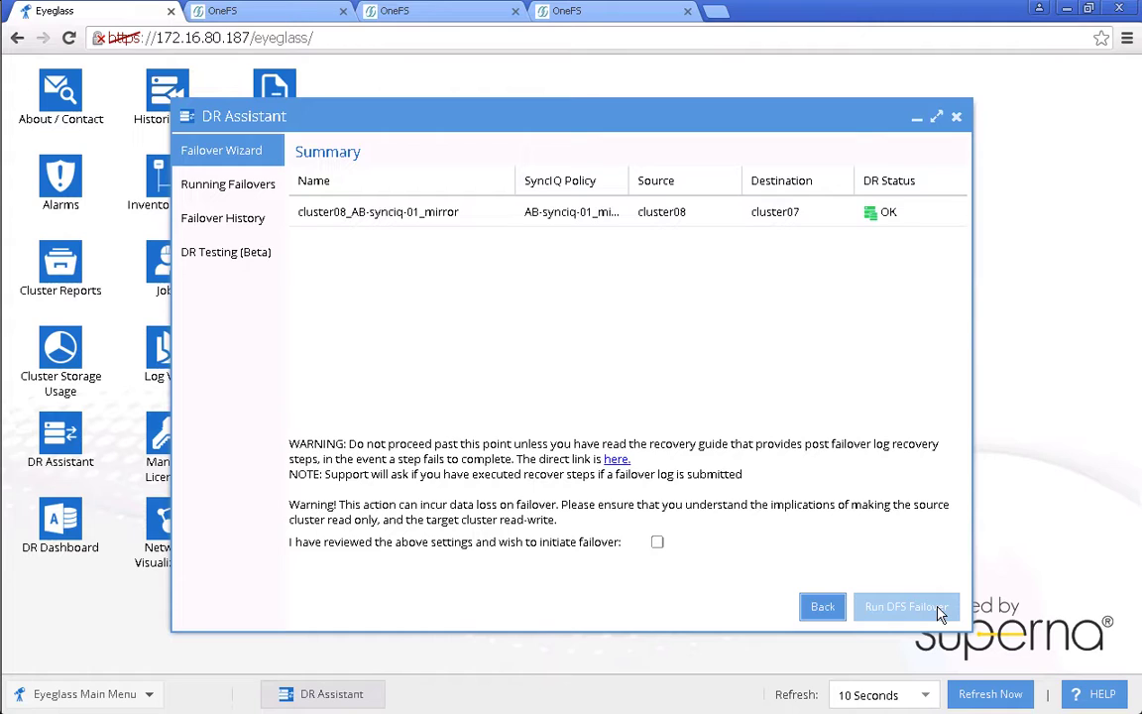
click(657, 541)
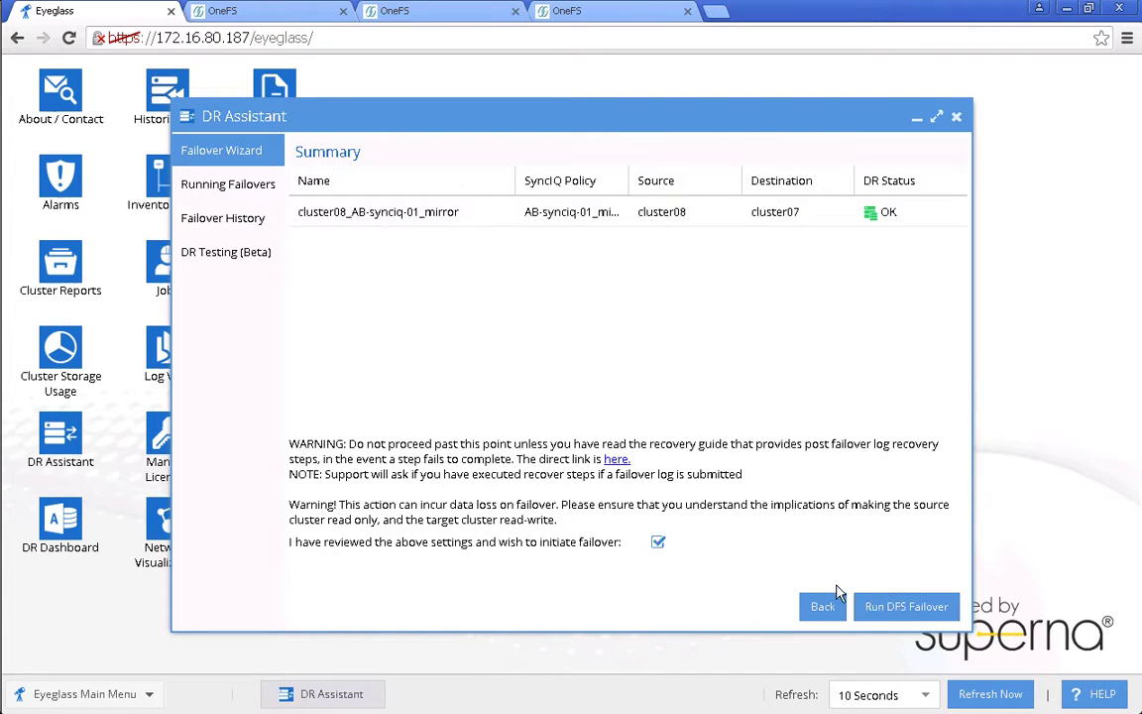
click(897, 610)
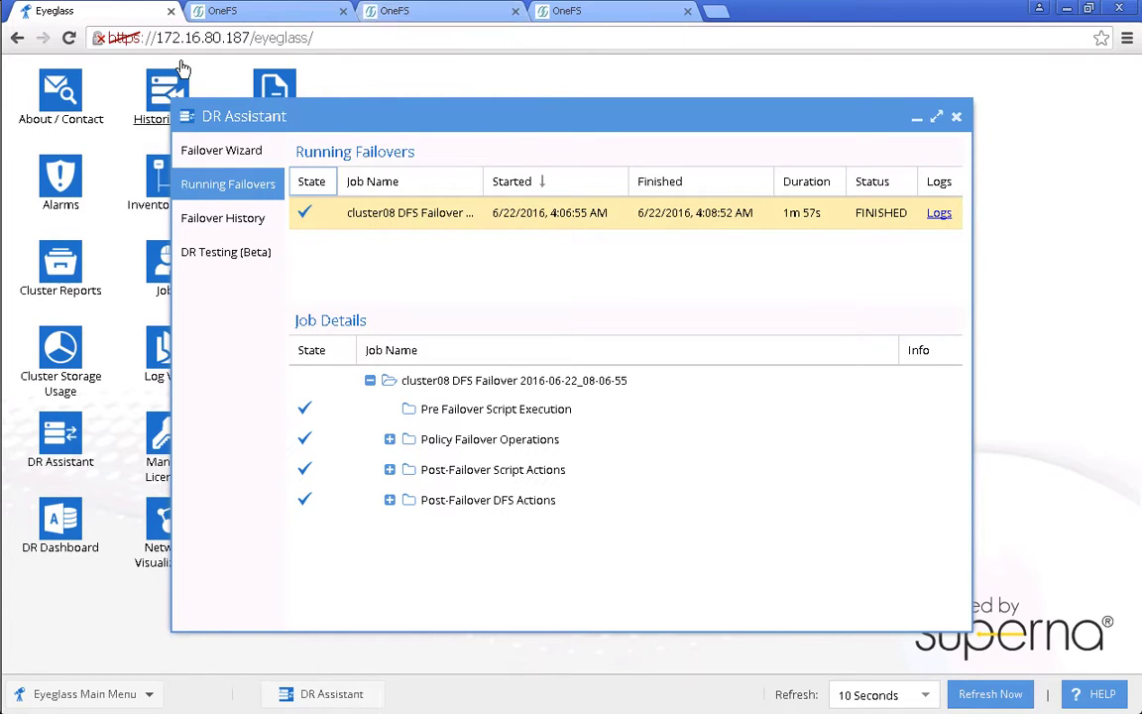
Switch to the non-administrator Command Prompt and run "dfsutil diag viewdfspath \\ad1.test\t1492\z02-smb01" again.
mouse_move(3, 114)
mouse_move(26, 170)
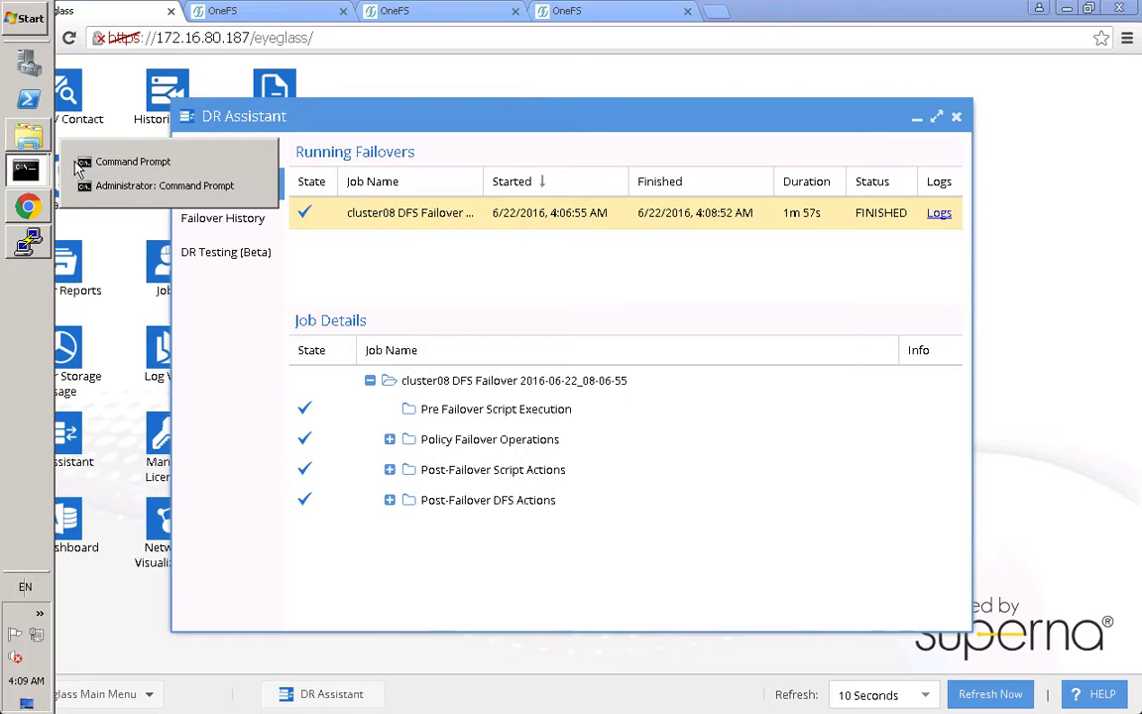
click(129, 160)
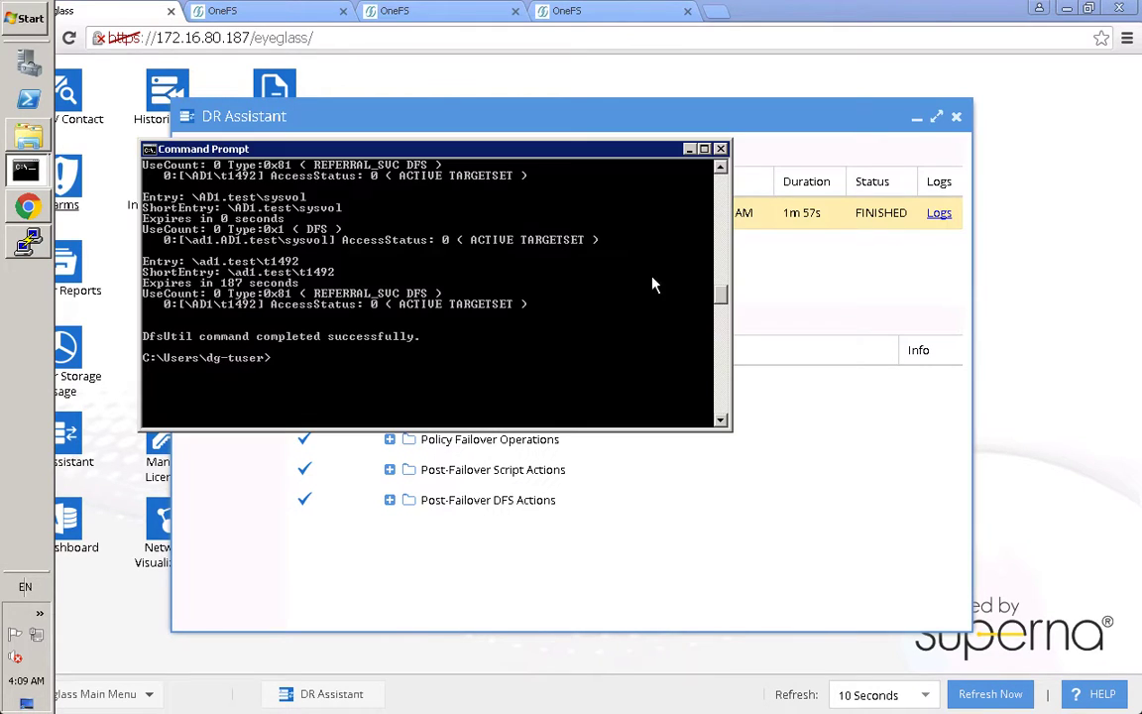
key(Up)
key(Up)
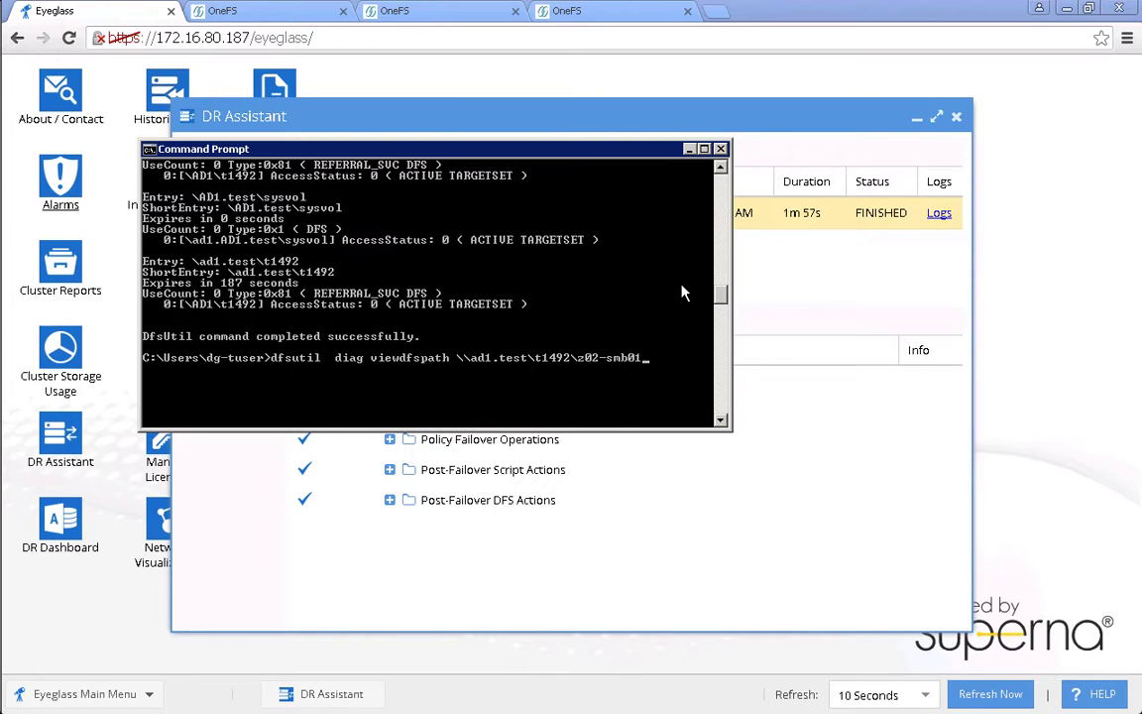
key(Return)
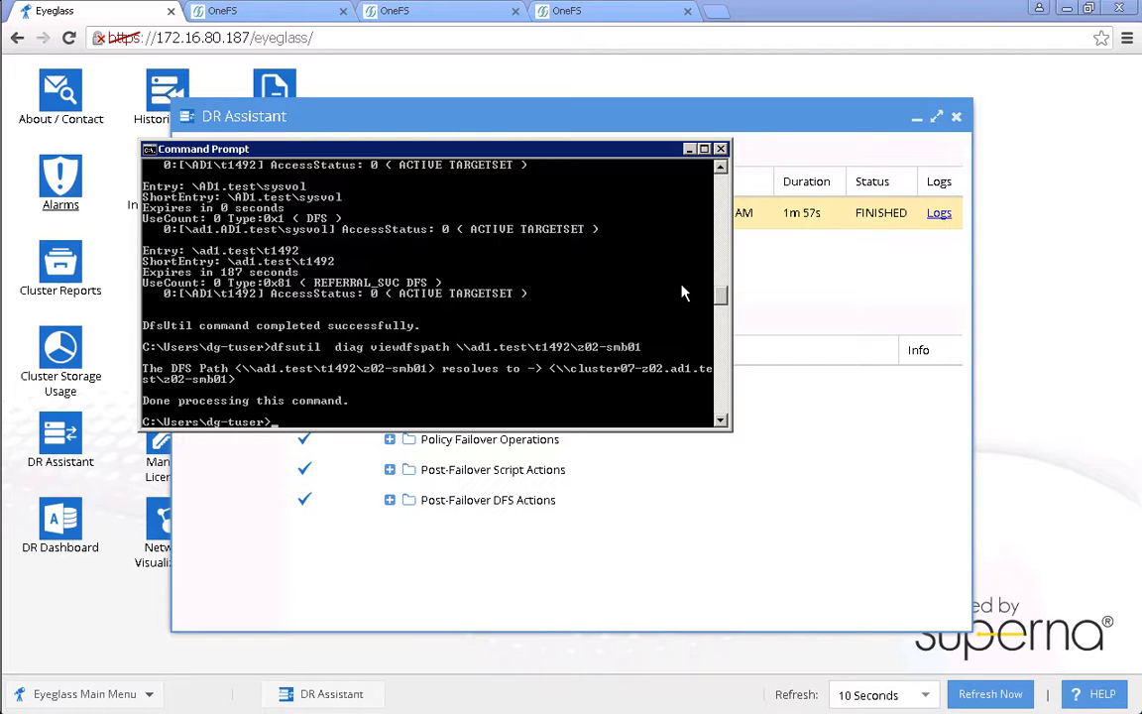
Run "dfsutil cache referral" and examine the access status of the z02-smb01 targets.
text(dfsutil cache referral)
key(Return)
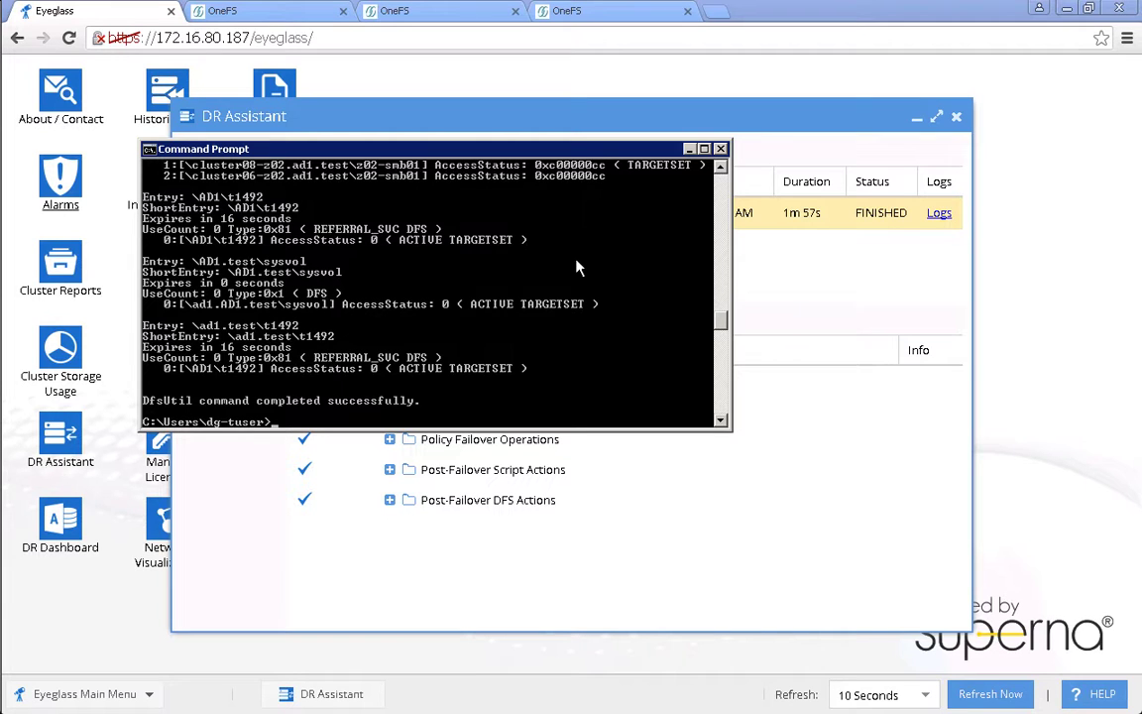
scroll(580, 268, up, 1)
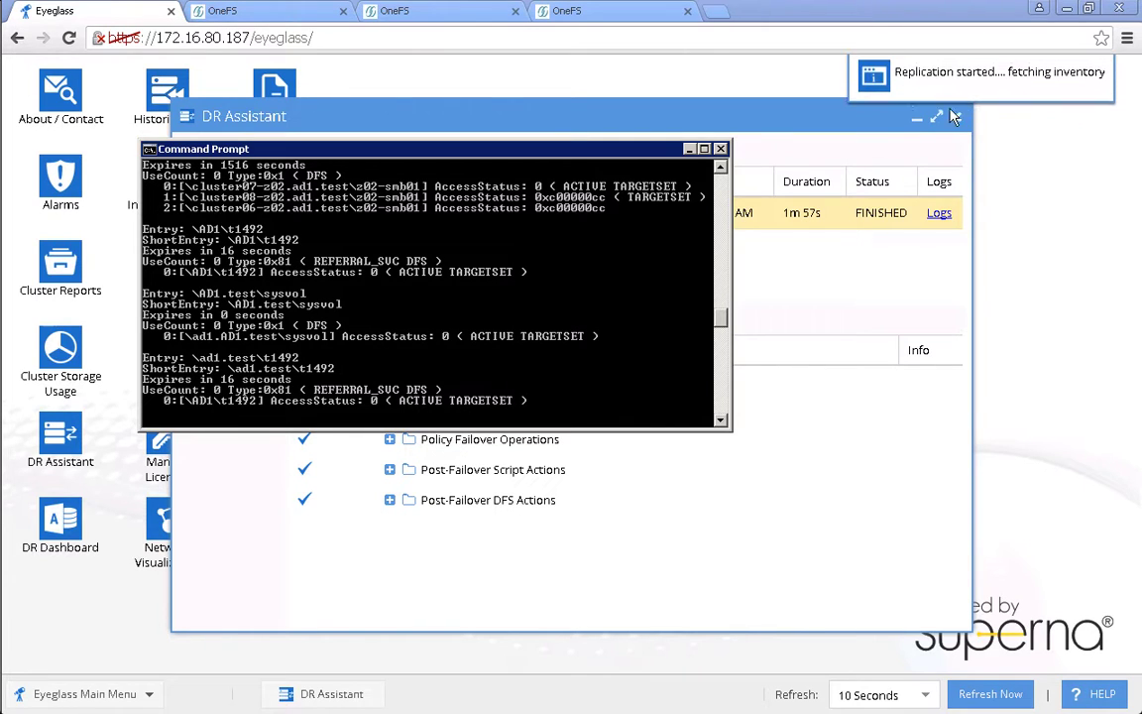
Return to Eyeglass, close DR Assistant and open the Jobs window.
click(811, 139)
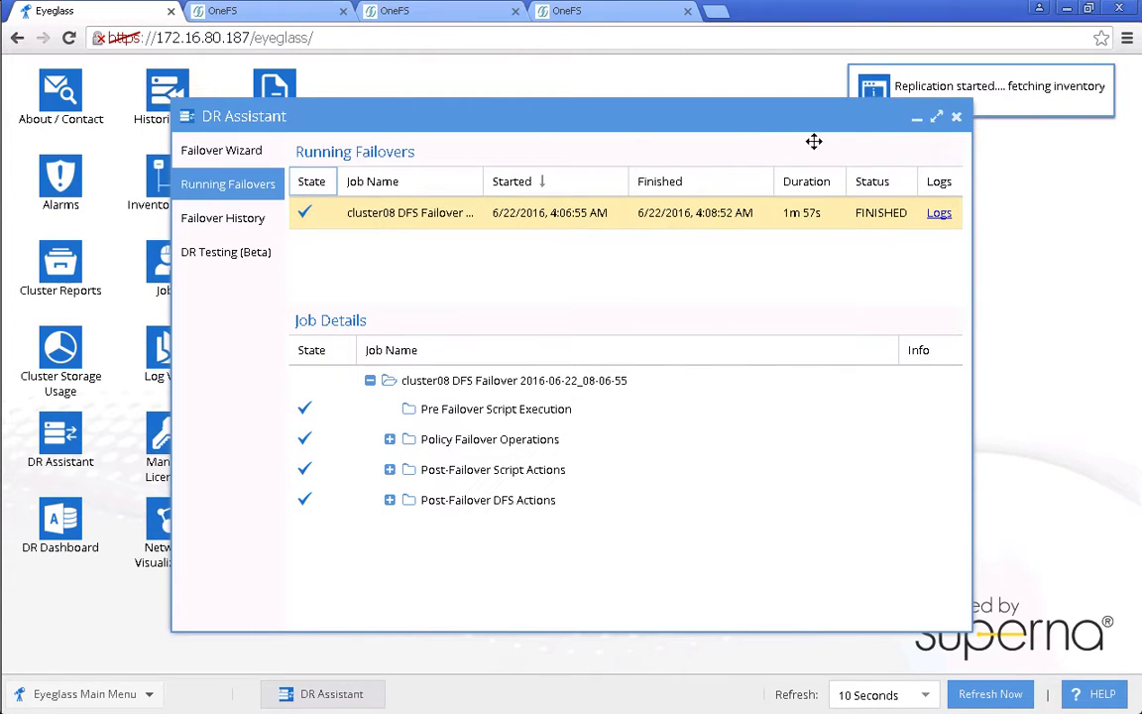
click(955, 118)
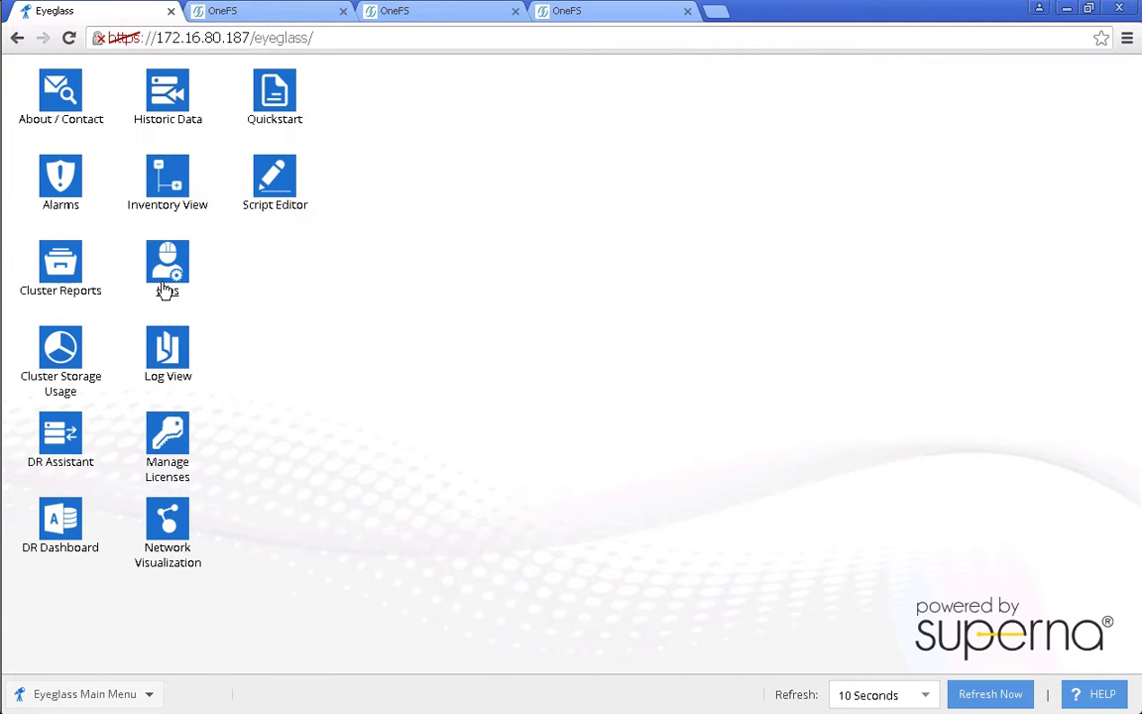
click(165, 276)
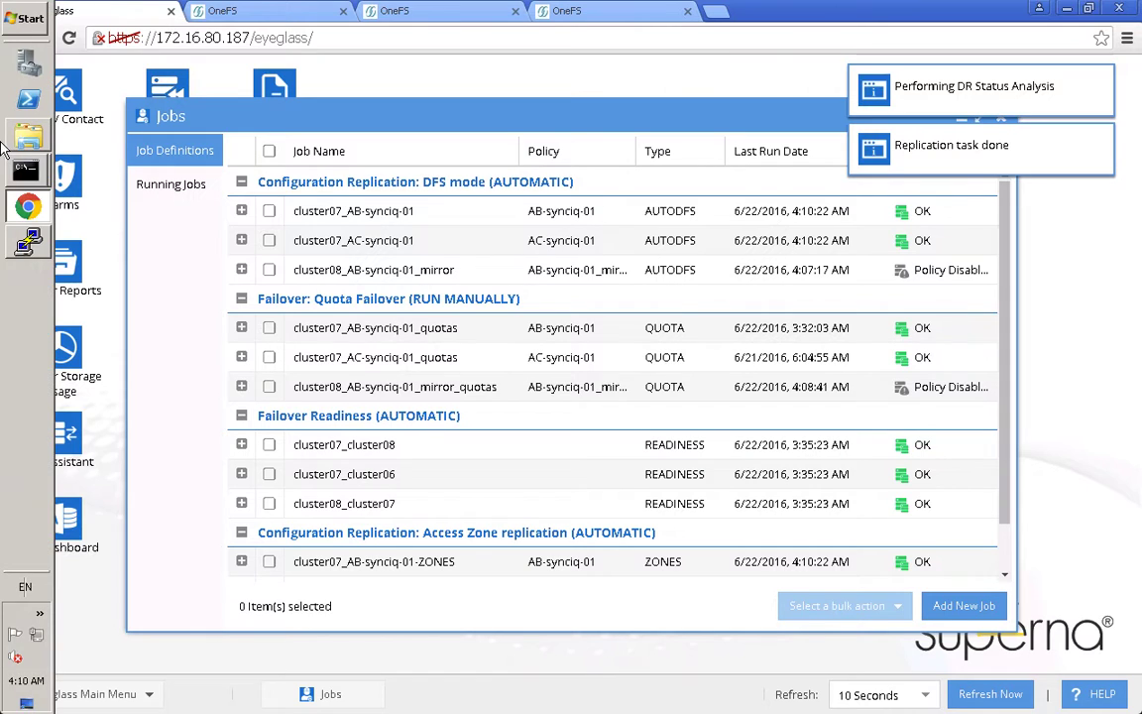
Open the DFSTest2 Word document from the mapped z02-smb01 (Z:) share and enable editing.
click(29, 136)
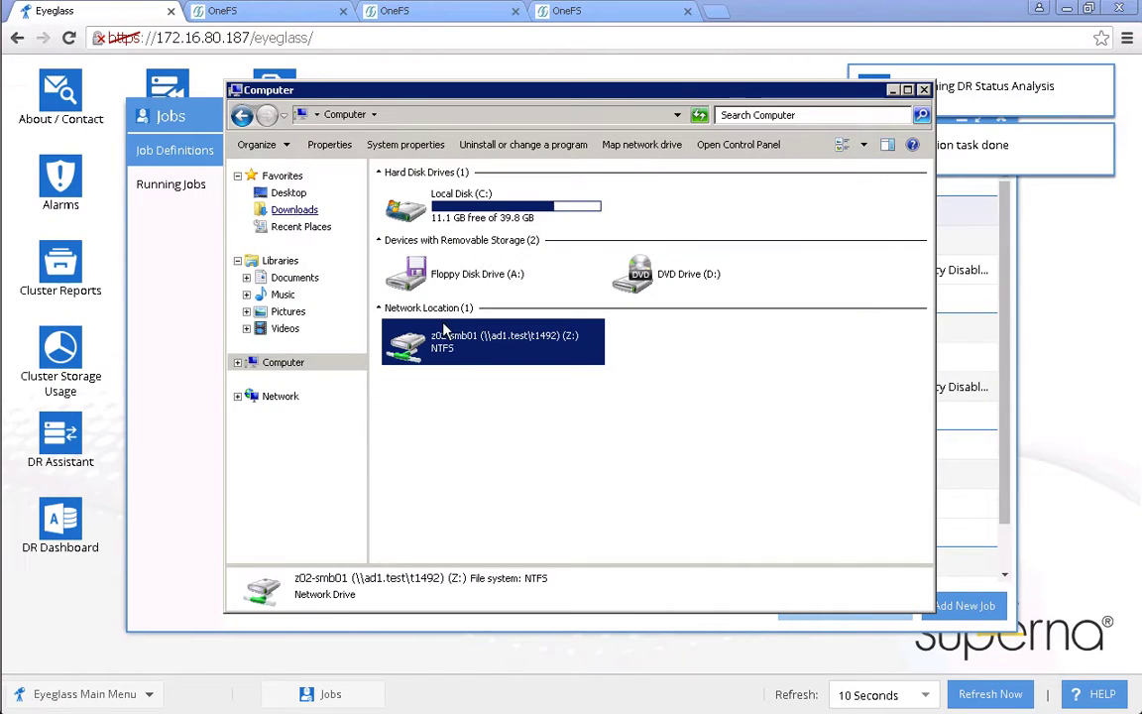
double_click(466, 357)
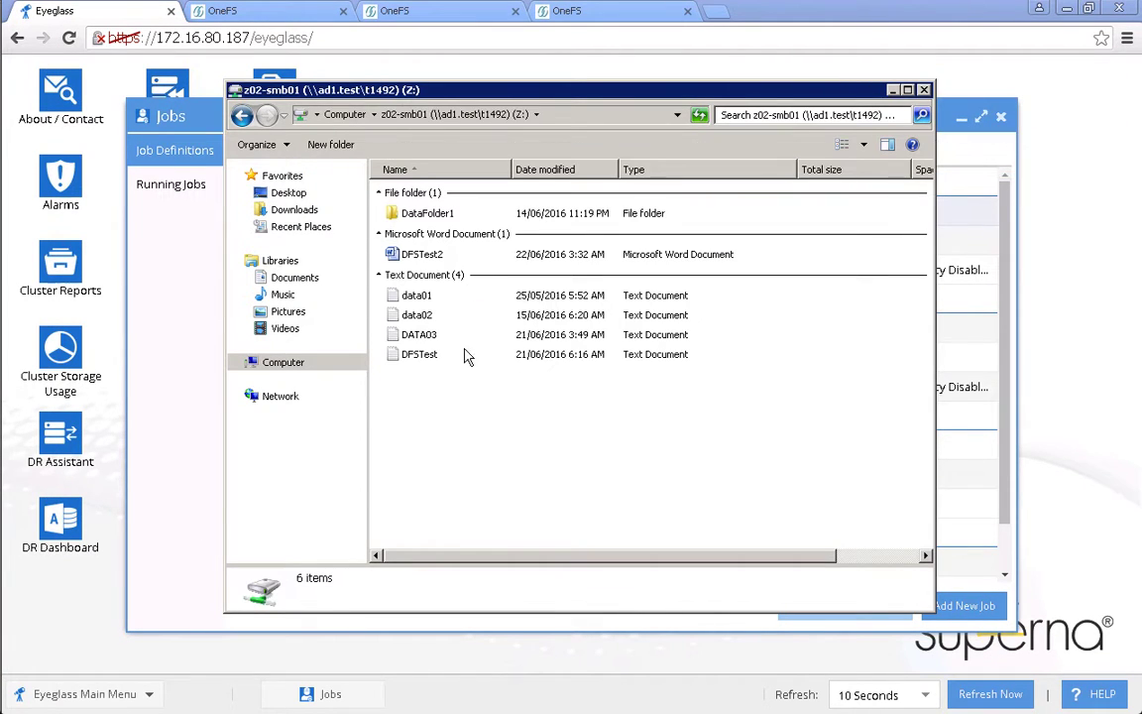
double_click(408, 254)
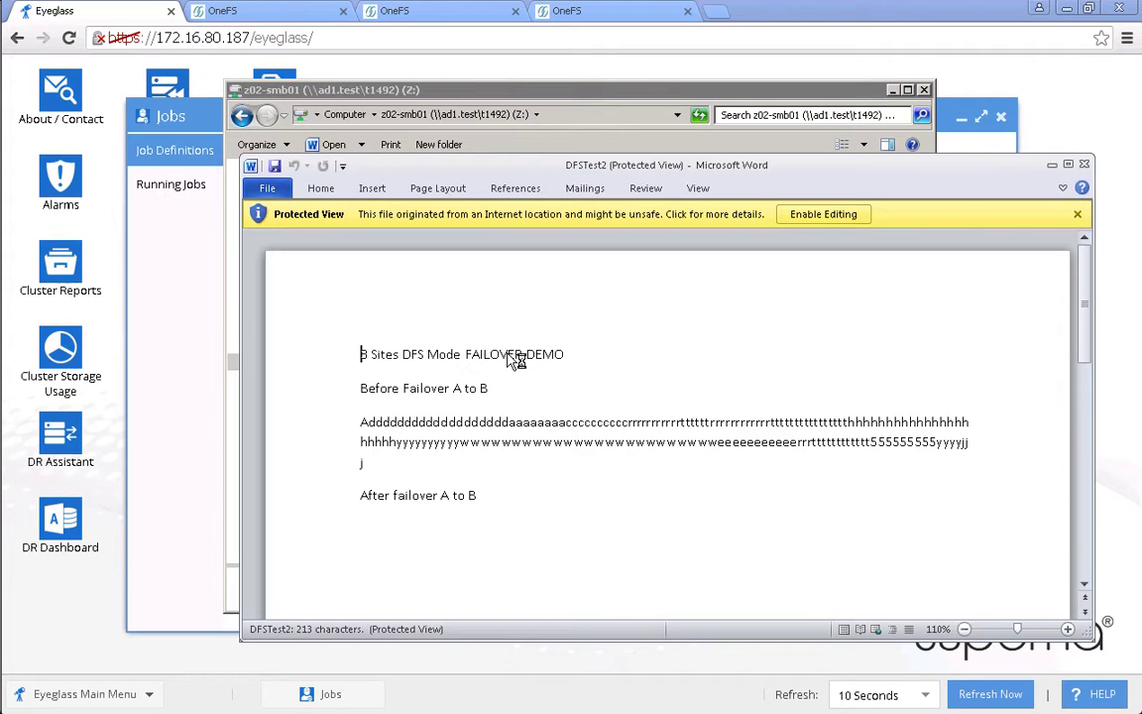
click(797, 213)
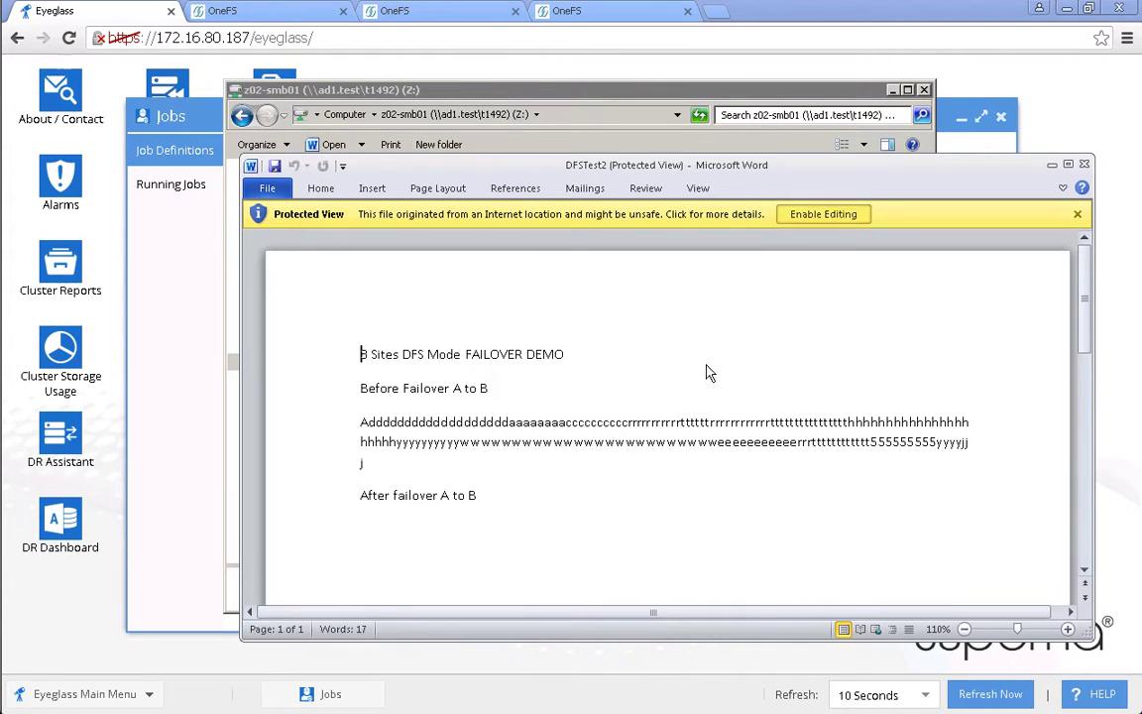
Add the line "After failback B to A" below "After failover A to B" in DFSTest2.
click(532, 535)
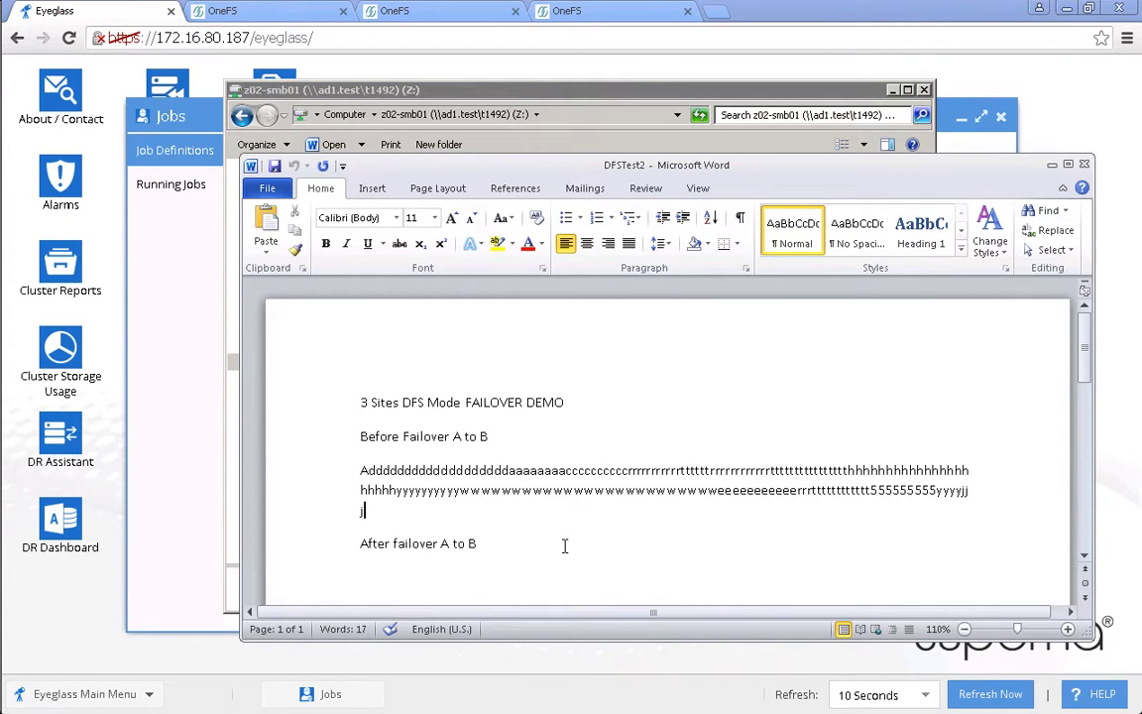
click(564, 546)
key(Return)
text(After fab)
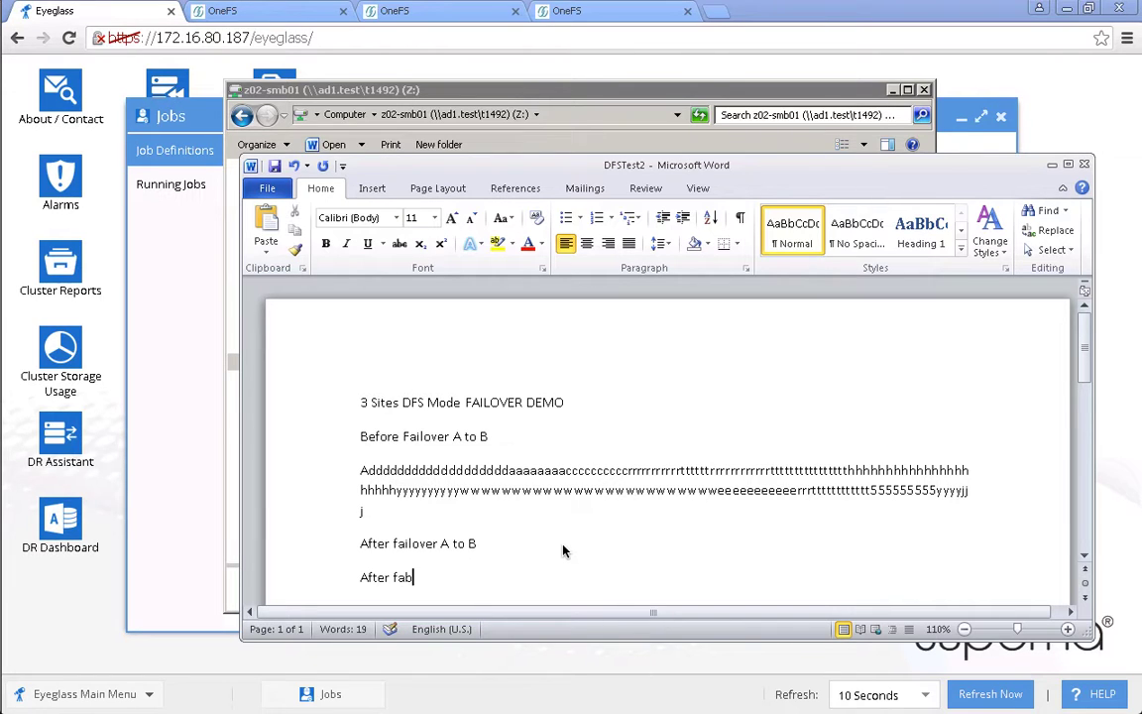
key(BackSpace)
text(iback)
key(BackSpace)
key(BackSpace)
key(BackSpace)
key(BackSpace)
key(BackSpace)
text(lback B to A)
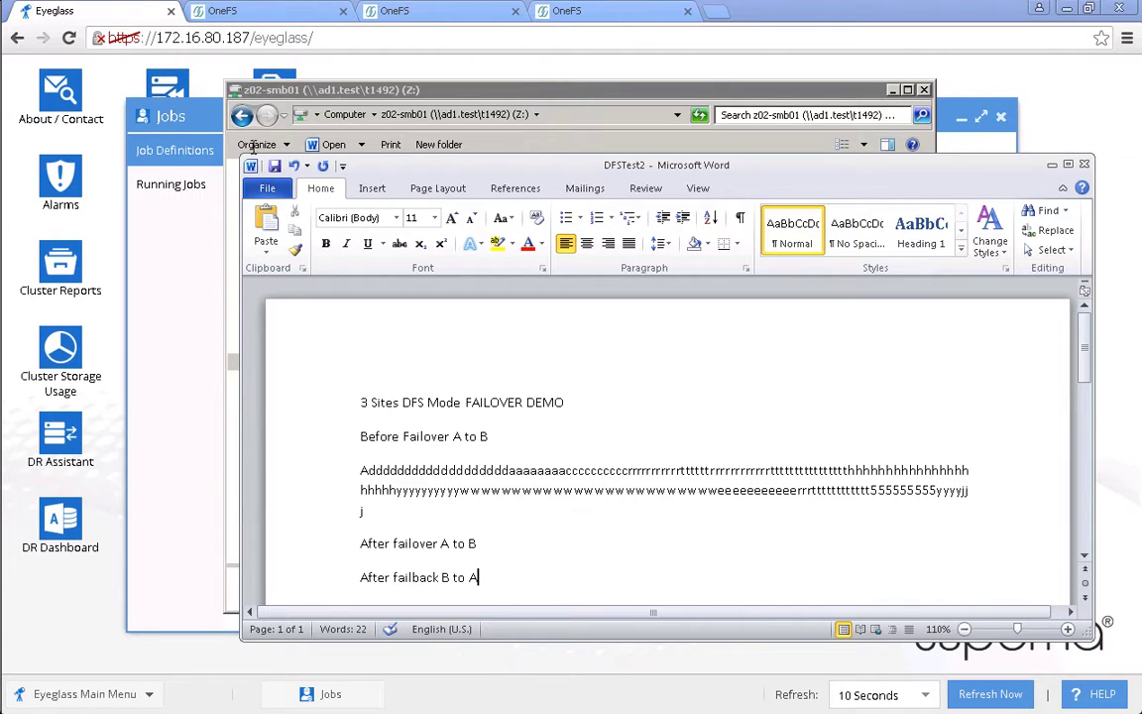
Save and close DFSTest2, then go back to Computer in the file browser and minimize it.
click(275, 165)
click(1085, 164)
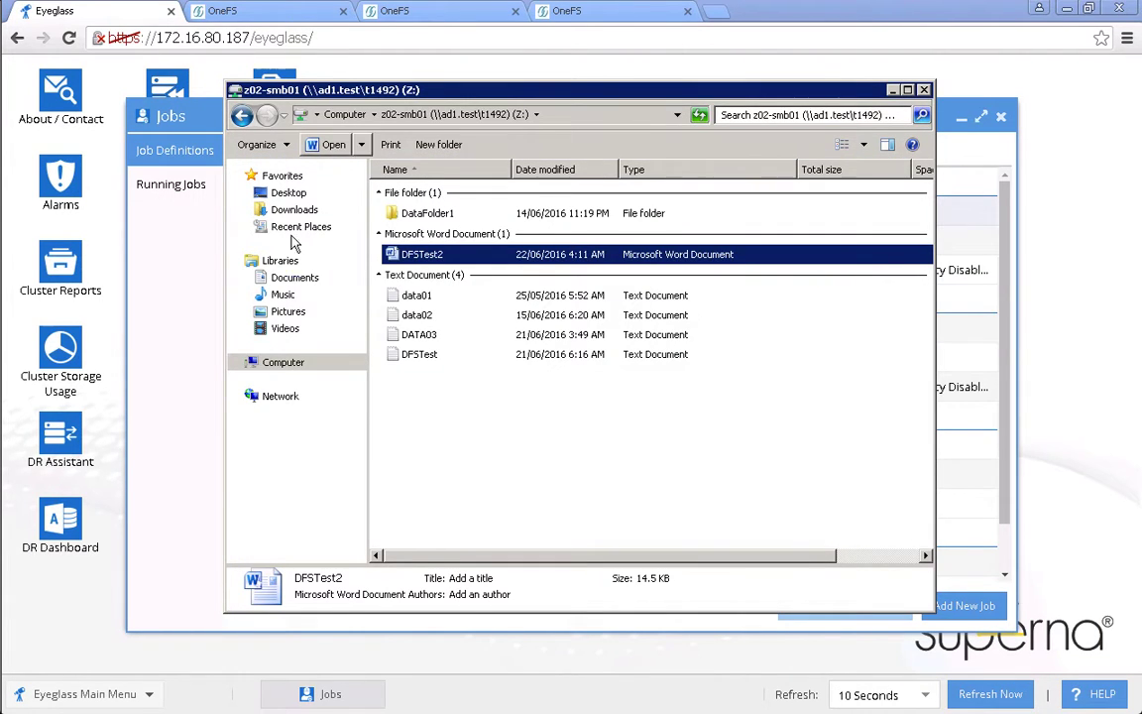
click(273, 362)
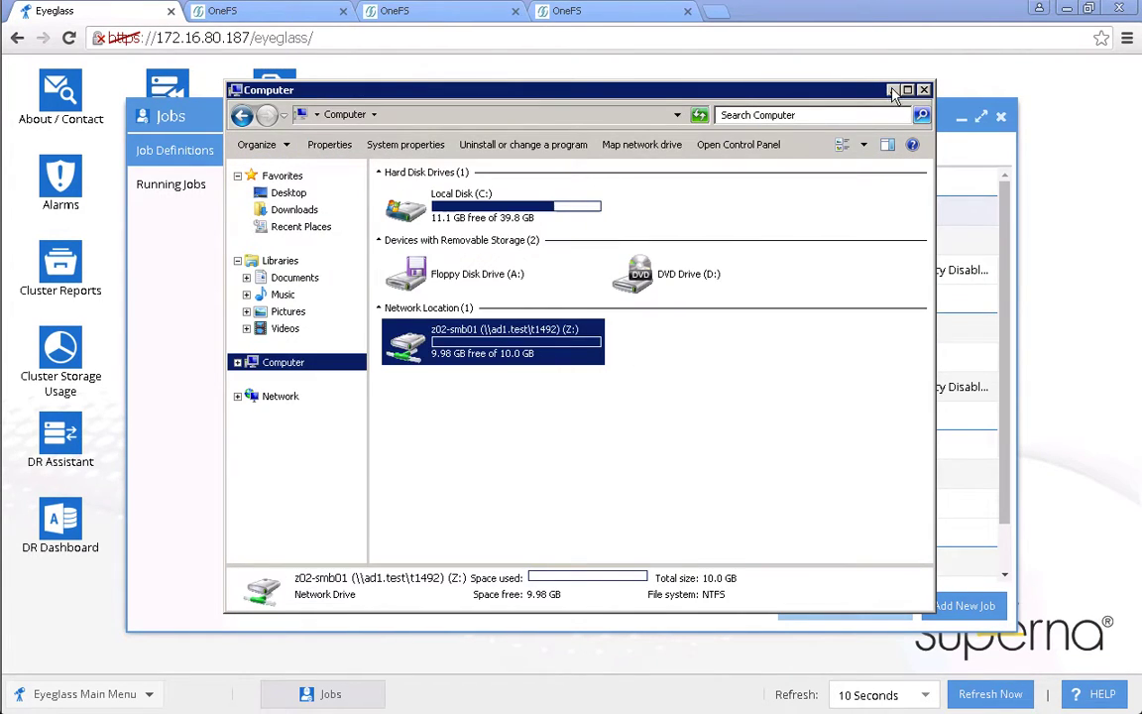
click(891, 91)
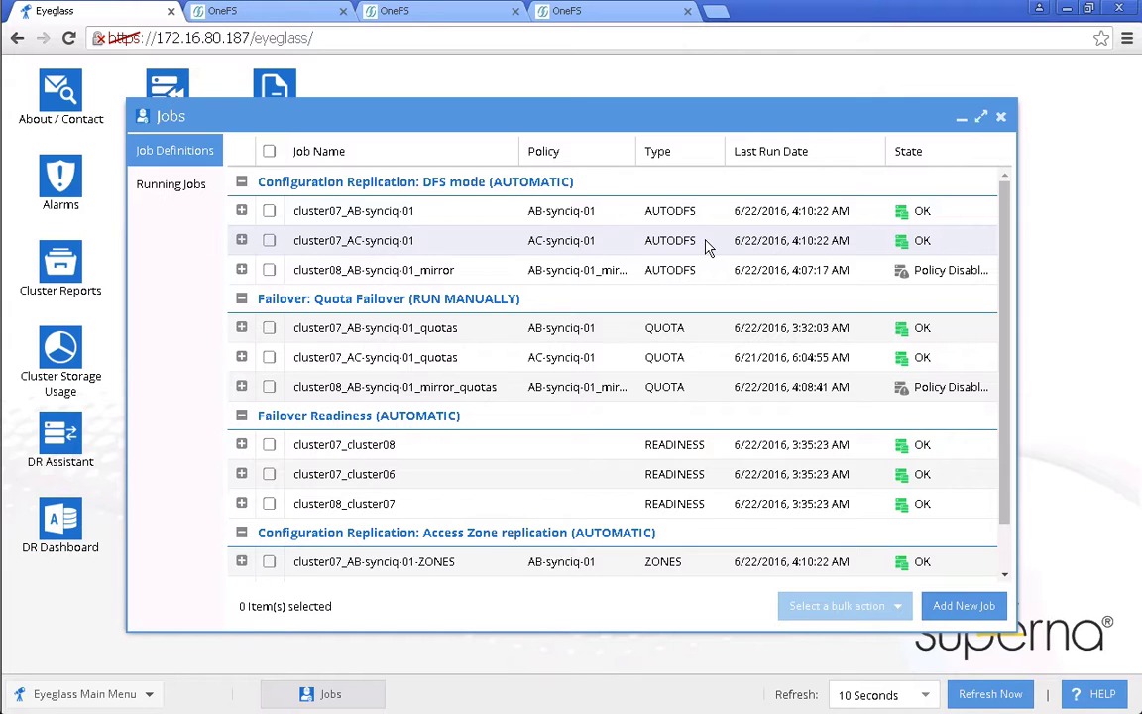
In the cluster08 PuTTY session, run "isi sync policies delete AB-synciq-01_mirror", confirm with yes, and minimize the session.
mouse_move(5, 186)
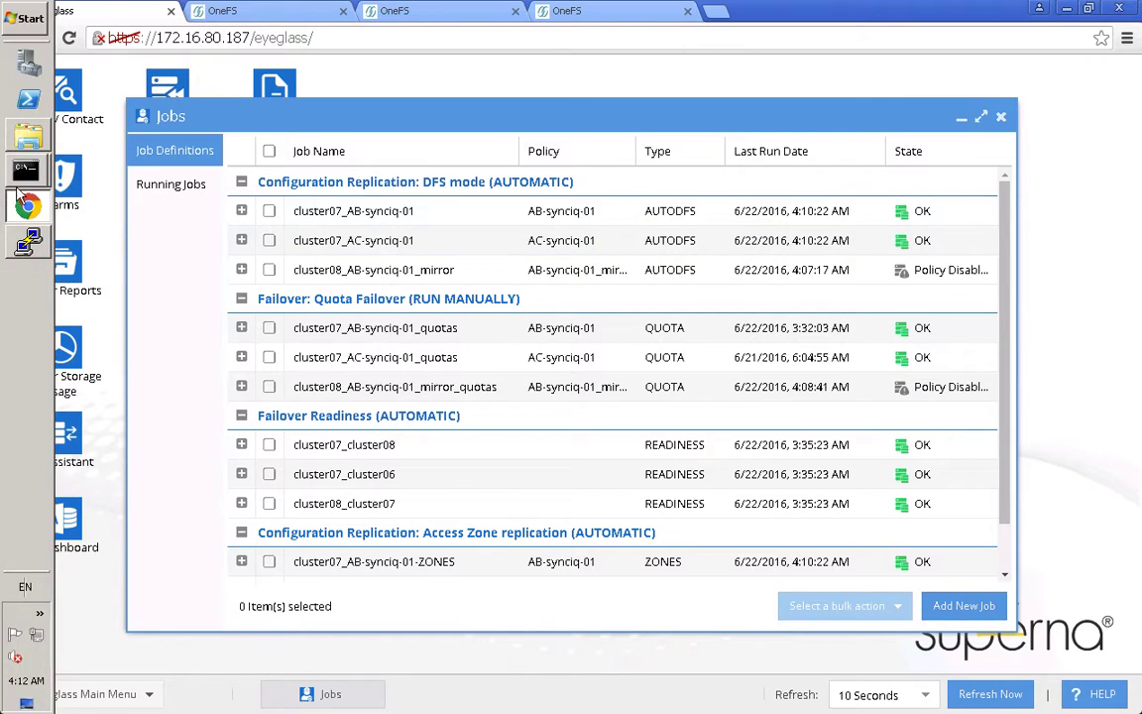
click(28, 241)
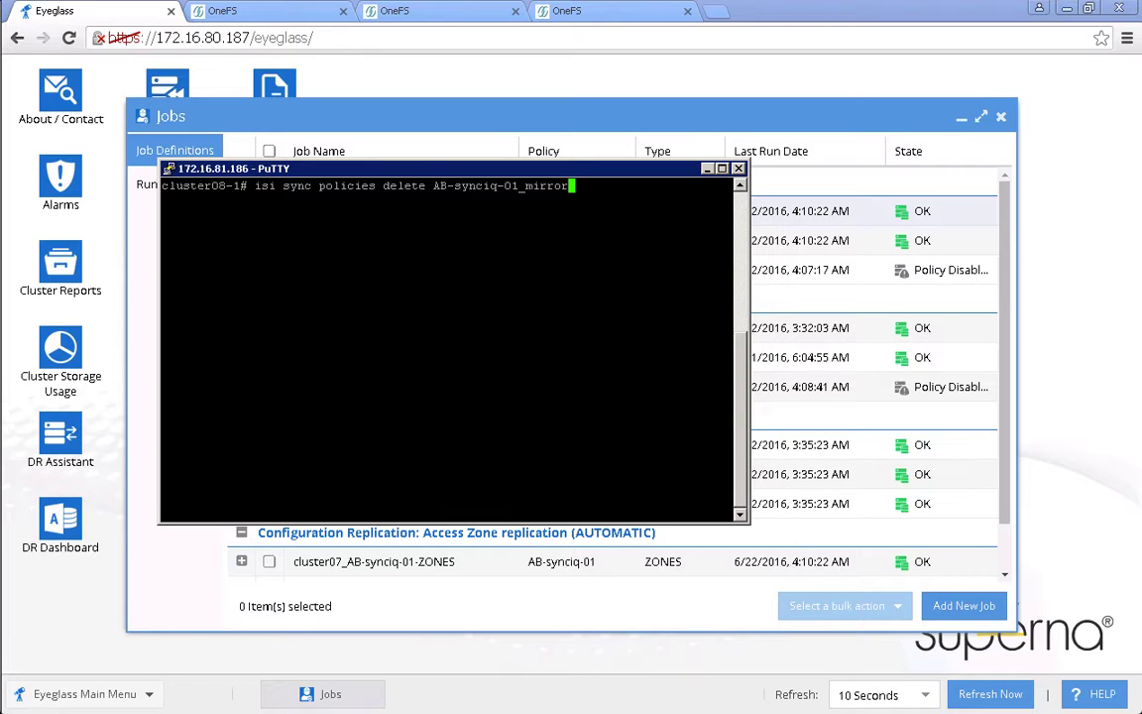
key(Return)
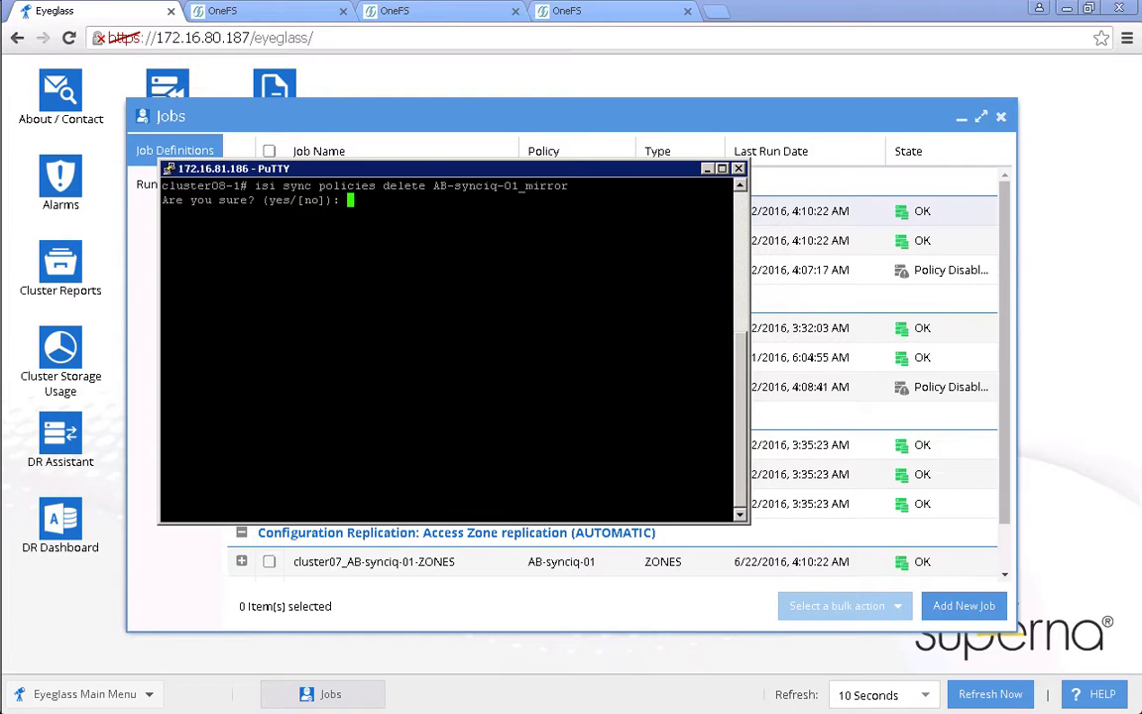
text(yes)
key(Return)
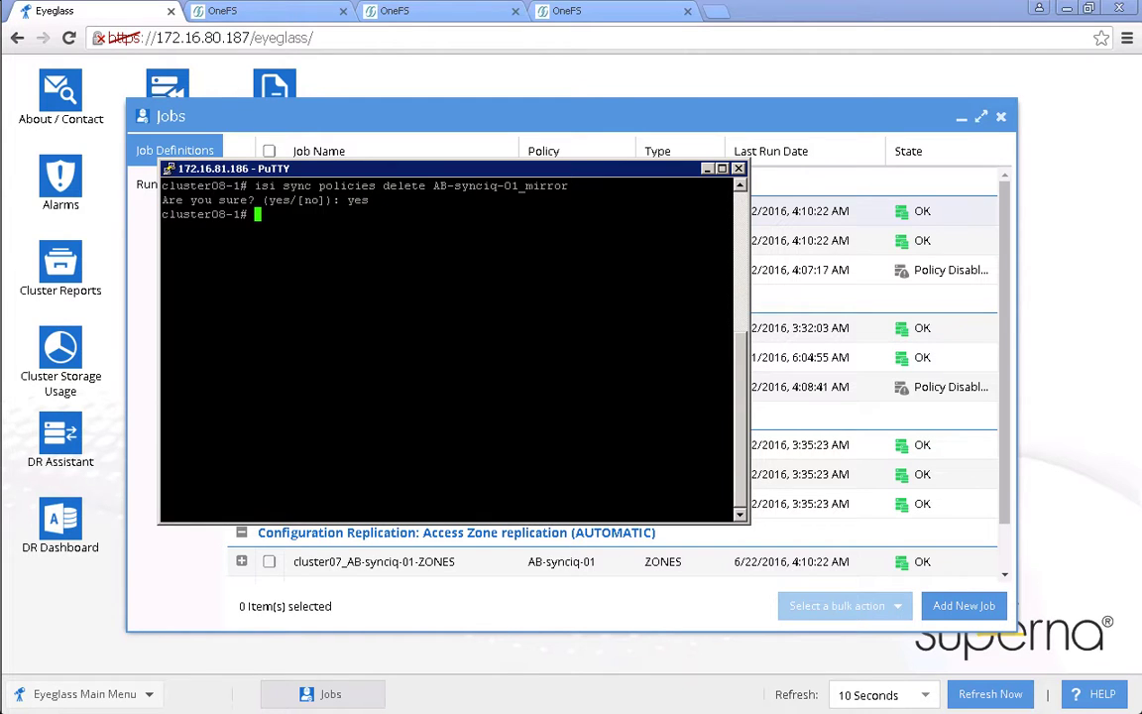
click(706, 168)
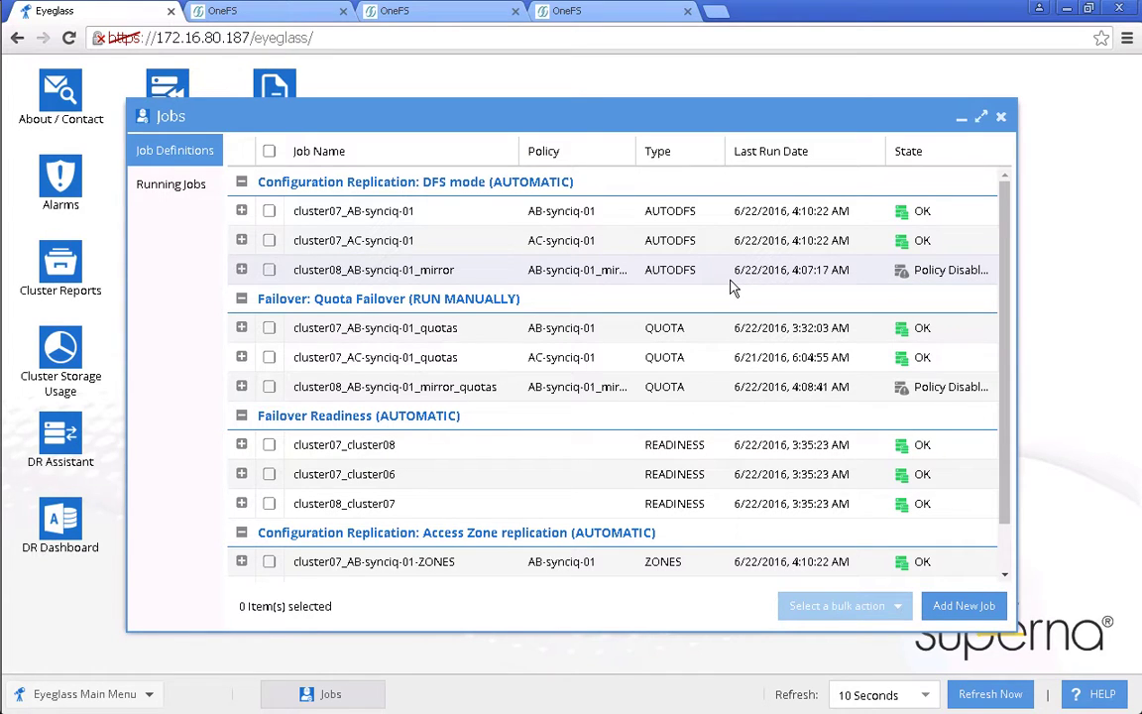
Run the cluster07_AB-synciq-01 configuration replication job immediately and acknowledge its submission.
click(268, 211)
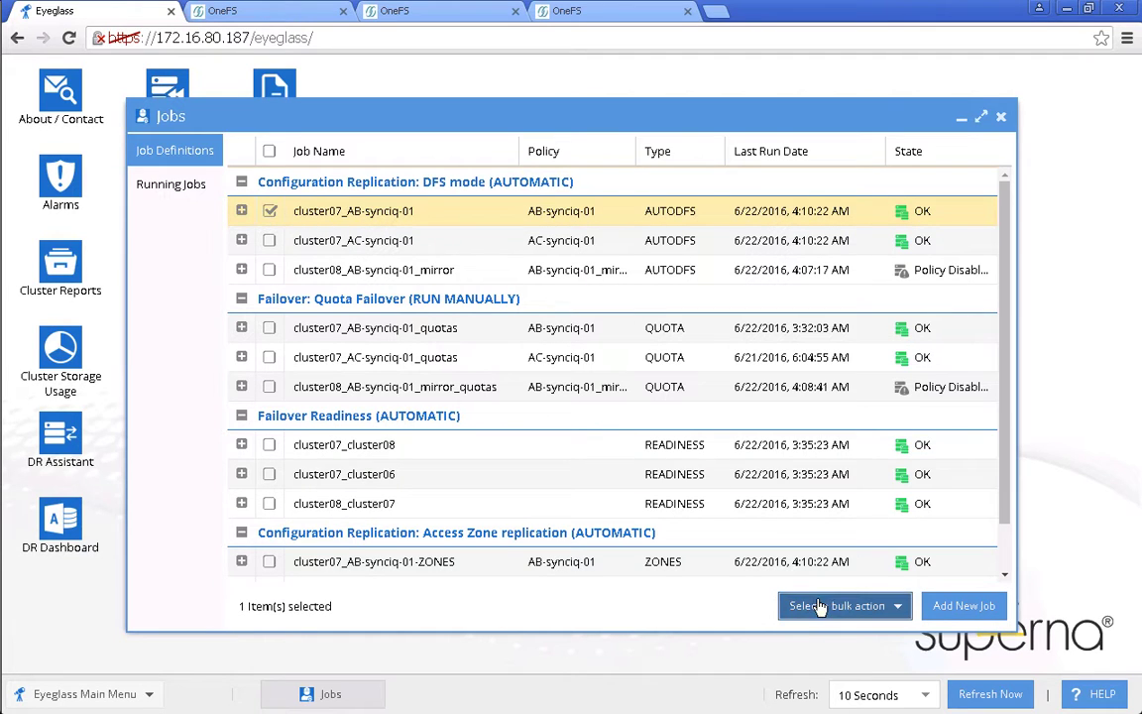
click(819, 607)
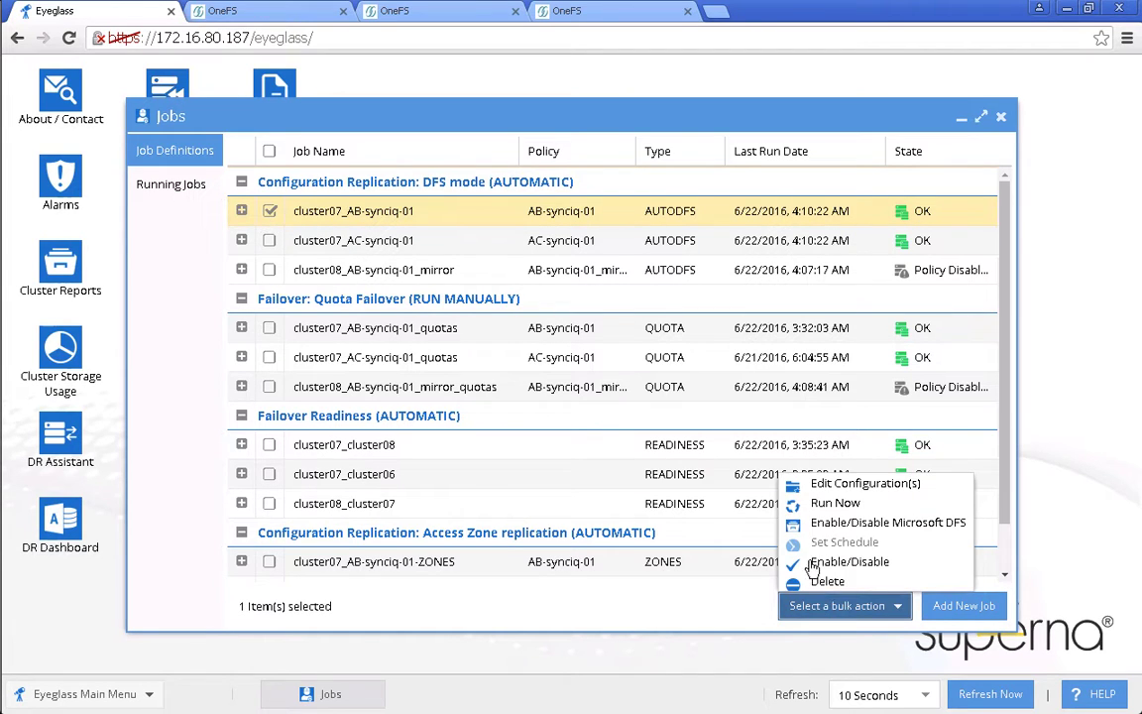
click(822, 502)
click(525, 430)
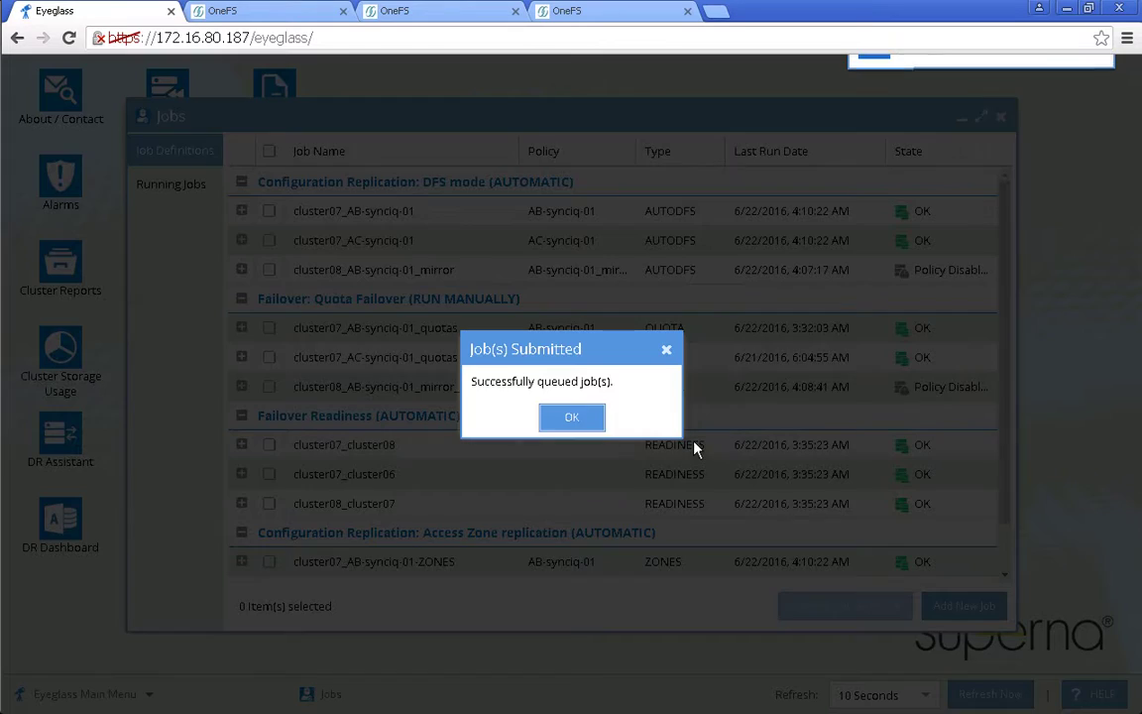
click(592, 424)
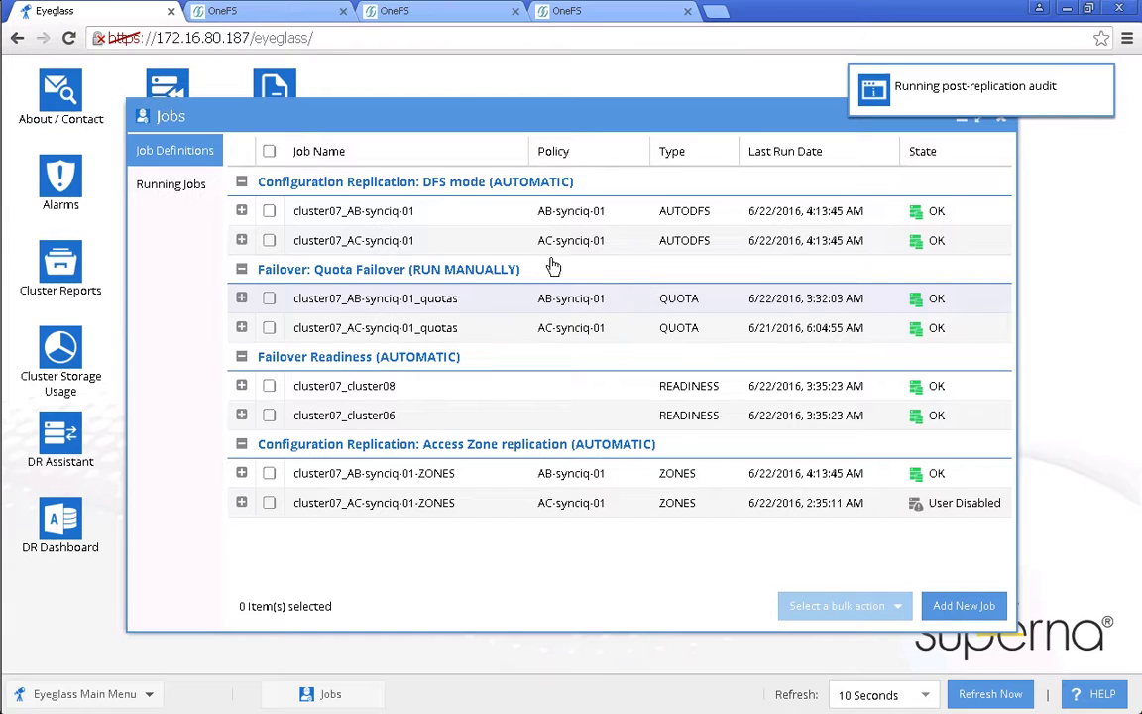
Run the cluster07_cluster06 failover readiness job immediately and acknowledge its submission.
click(268, 414)
click(837, 605)
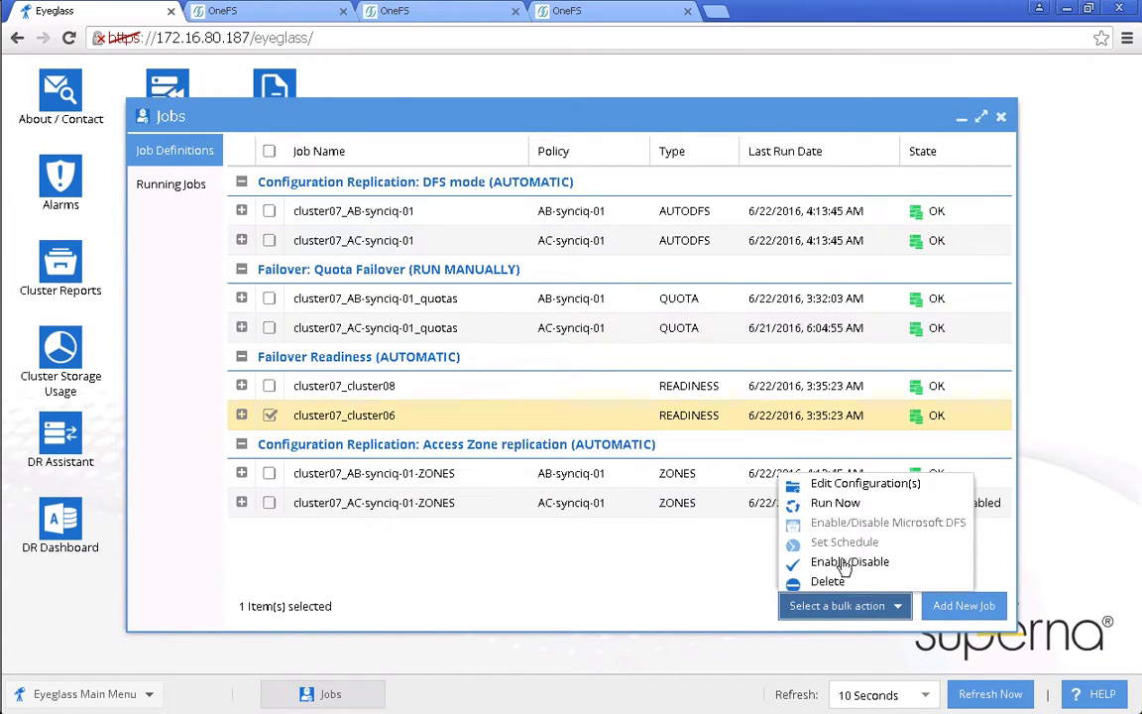
click(833, 504)
click(548, 427)
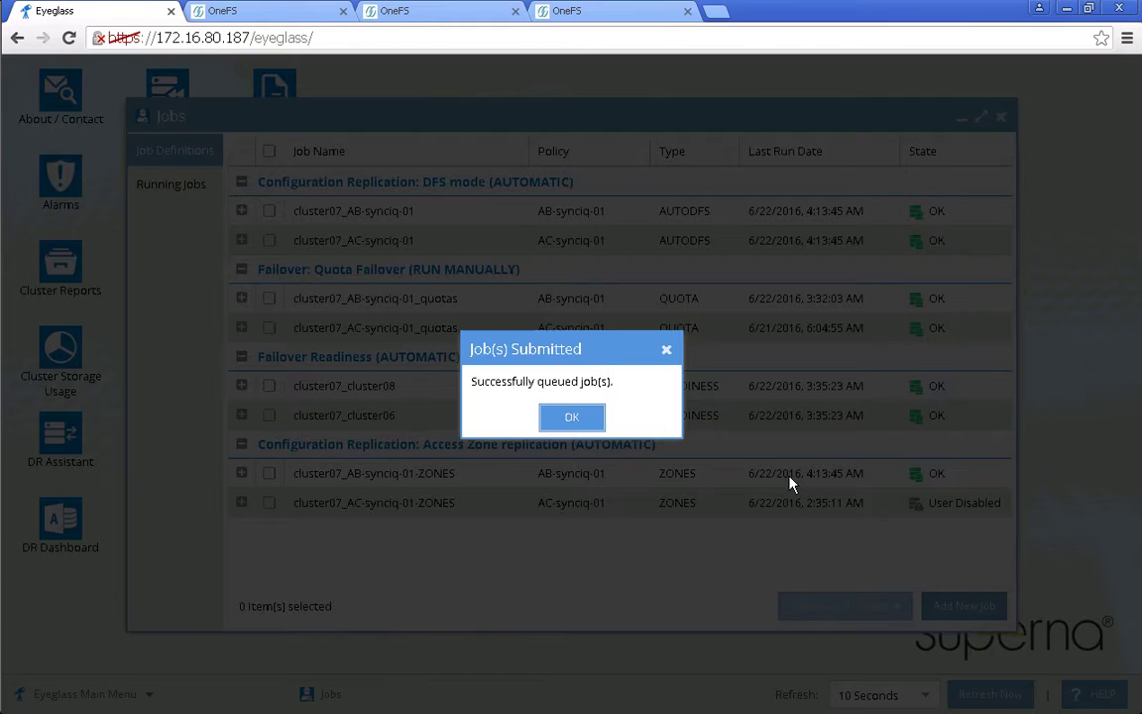
click(573, 424)
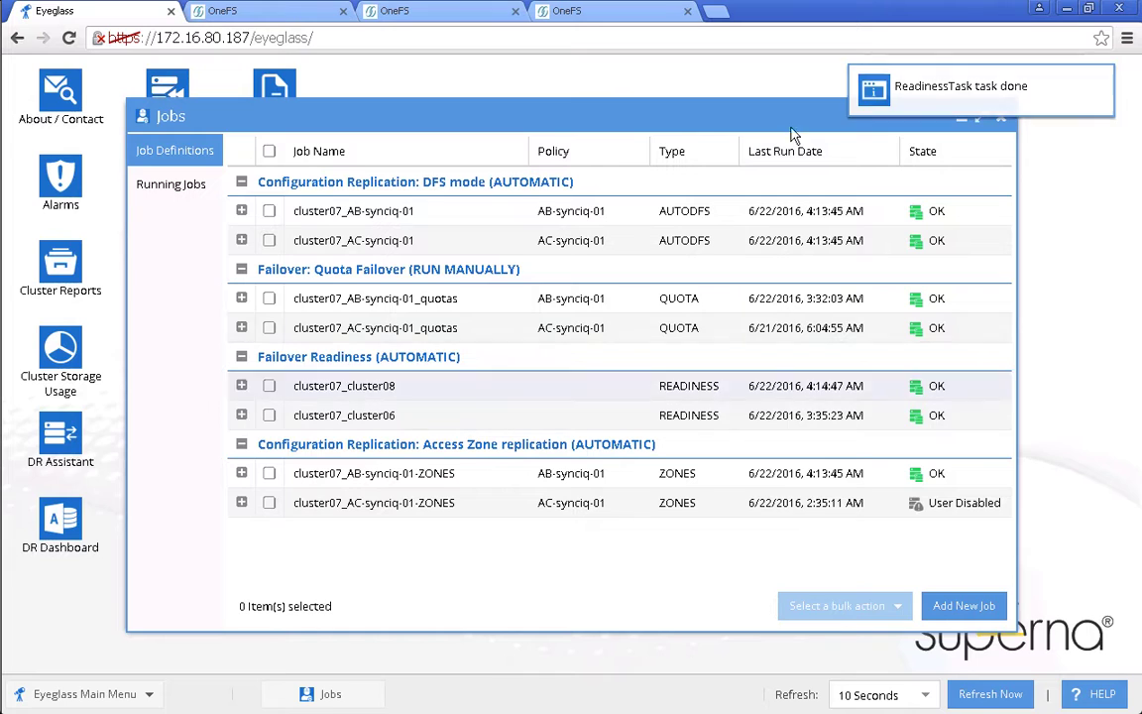
Close the jobs list, check the DFS readiness of the cluster07 policies in DR Dashboard, and close the dashboard.
click(1001, 119)
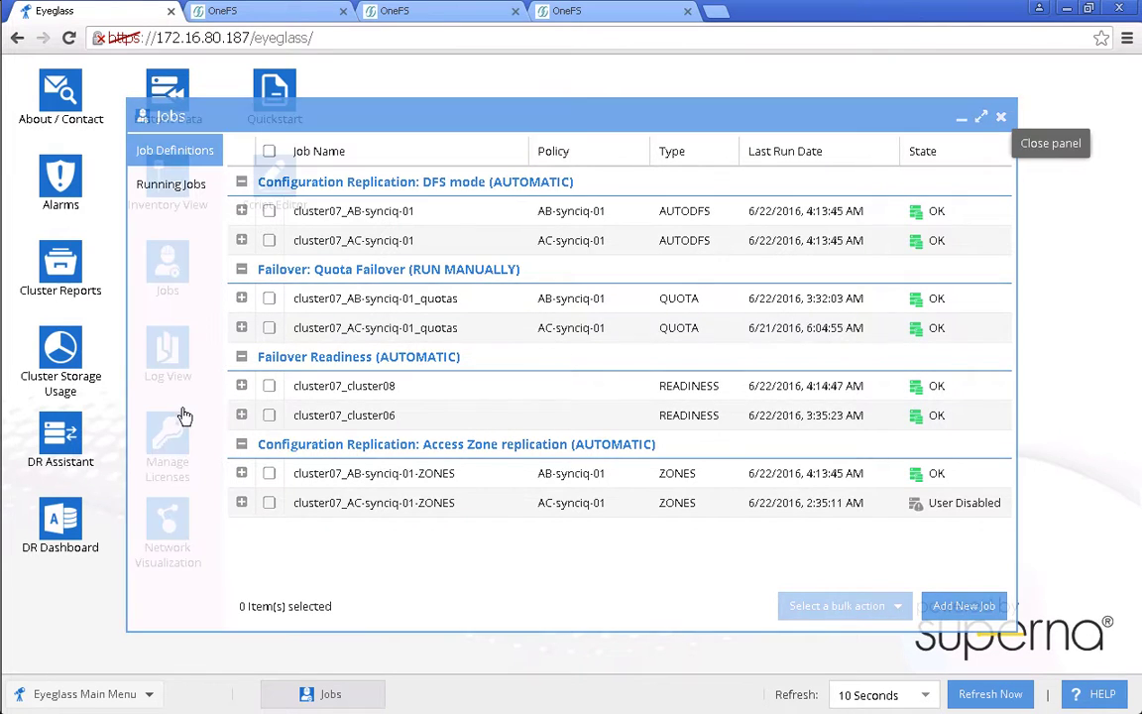
click(64, 525)
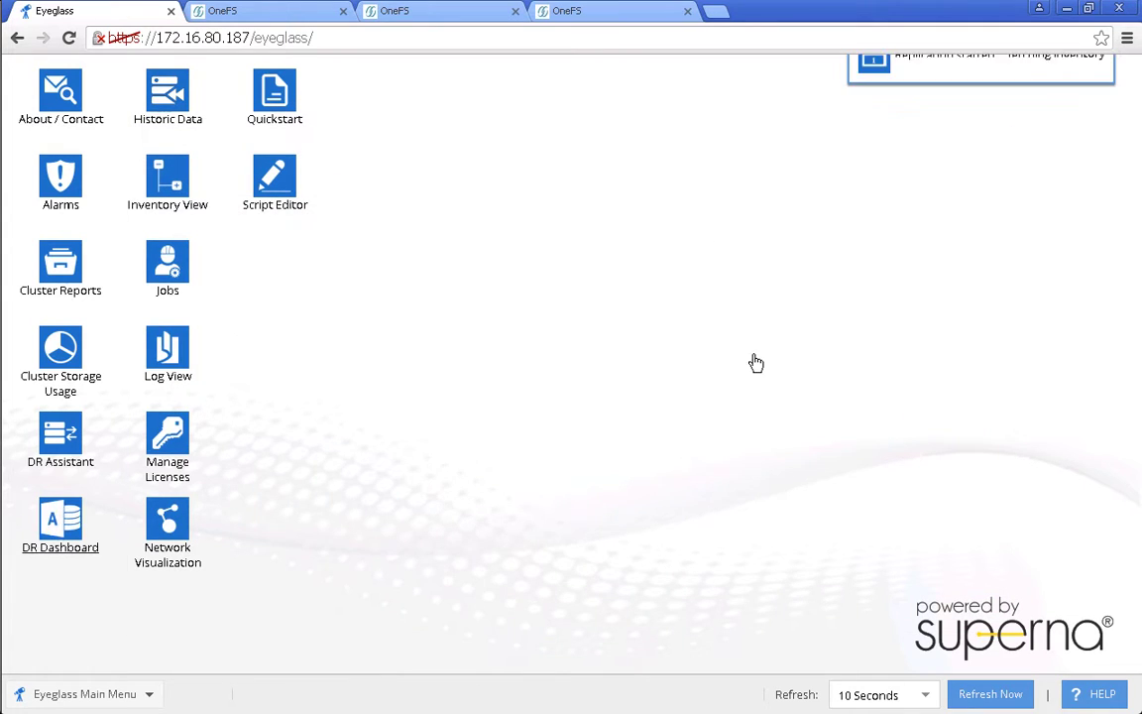
click(170, 287)
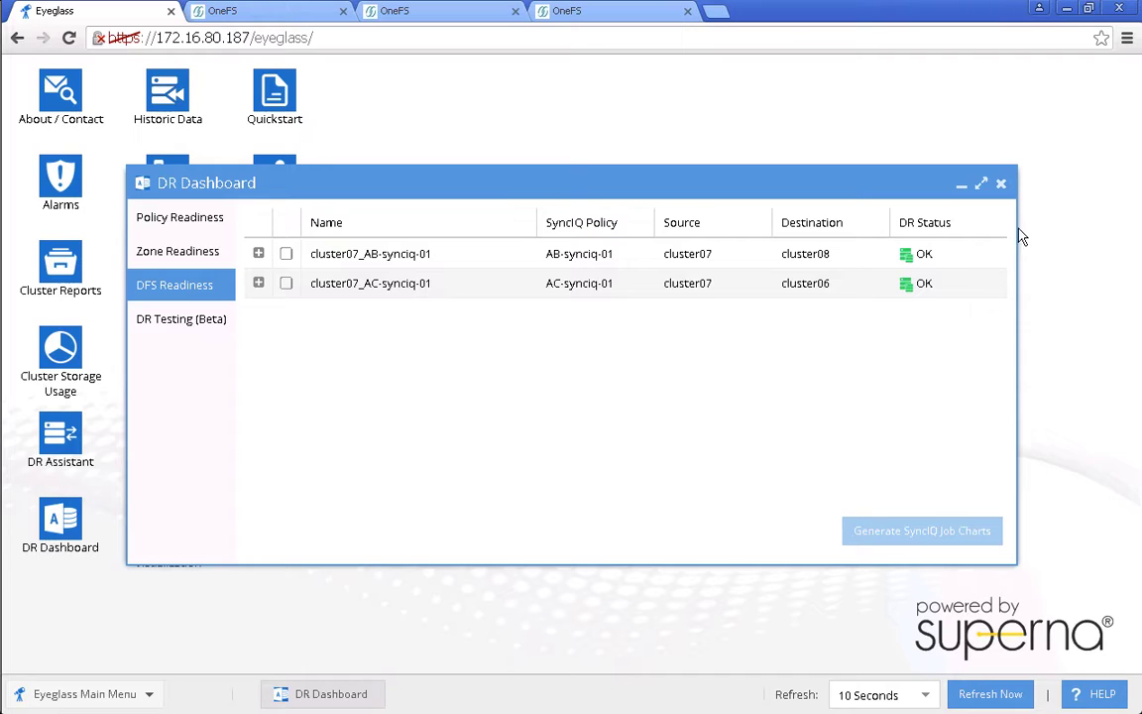
click(1000, 183)
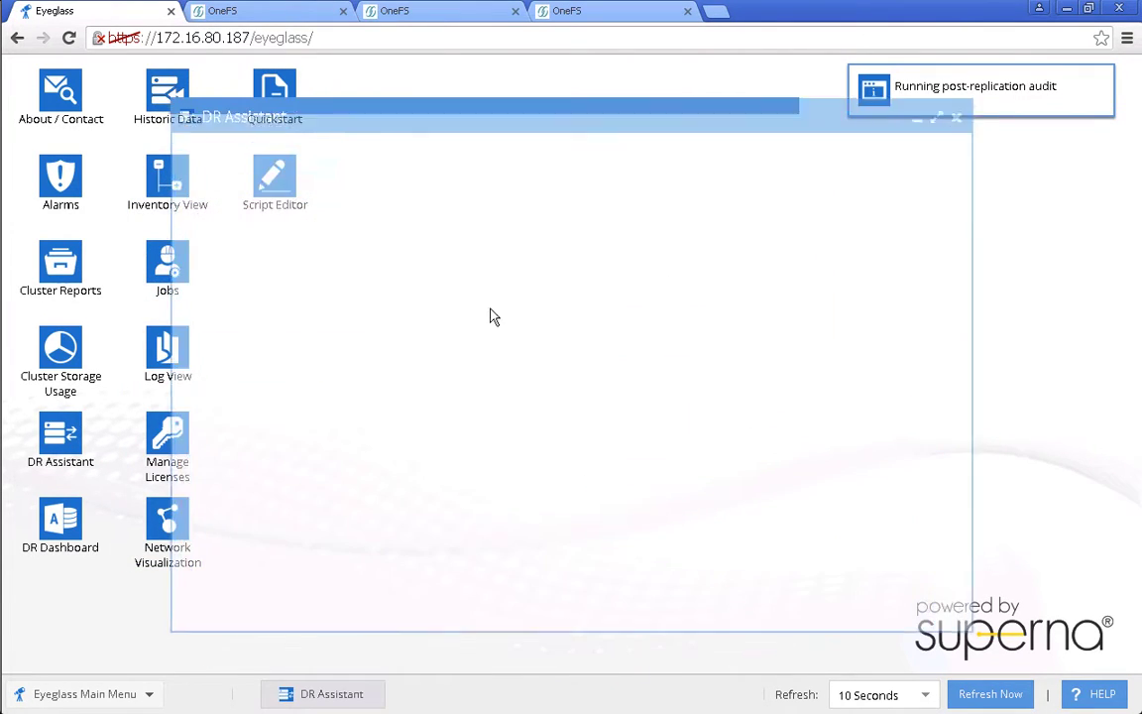
Set up a Microsoft DFS failover in DR Assistant with cluster07 as the source cluster, keeping the controlled failover options.
click(524, 308)
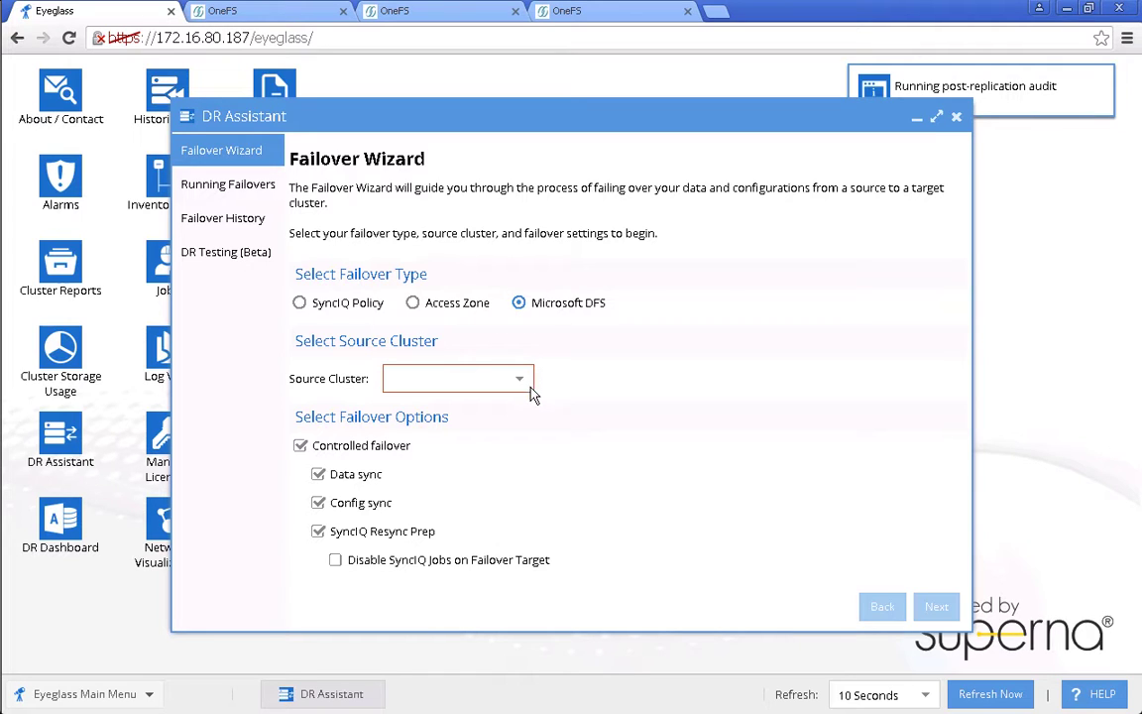
click(520, 383)
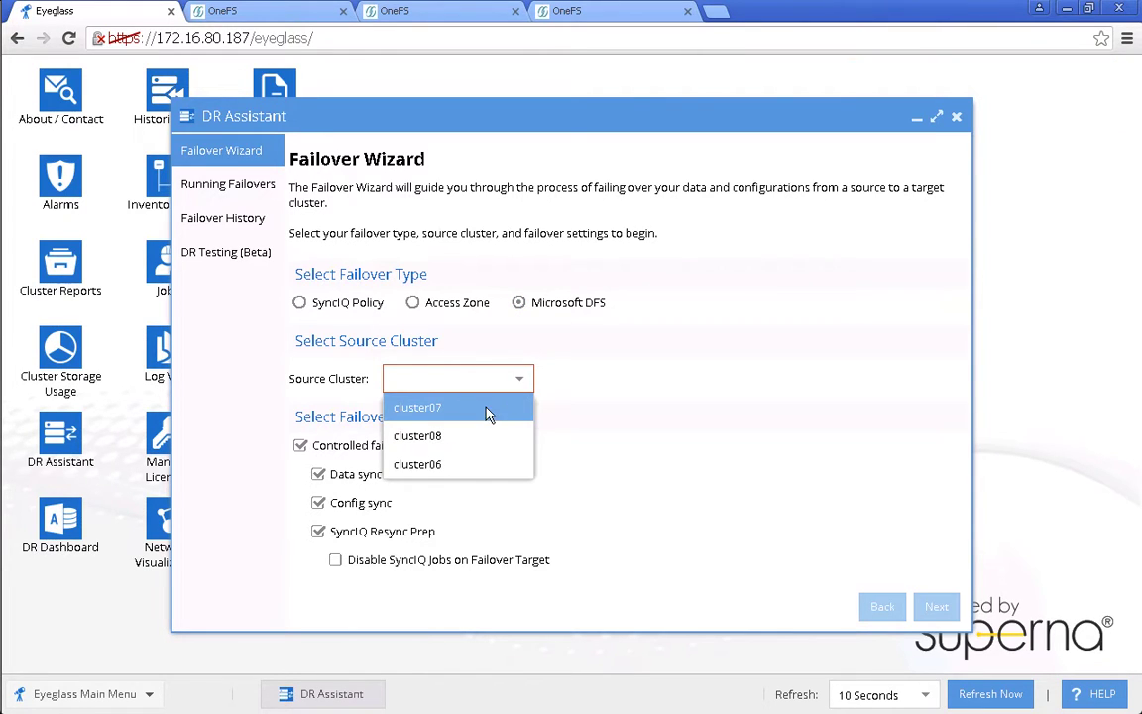
click(488, 413)
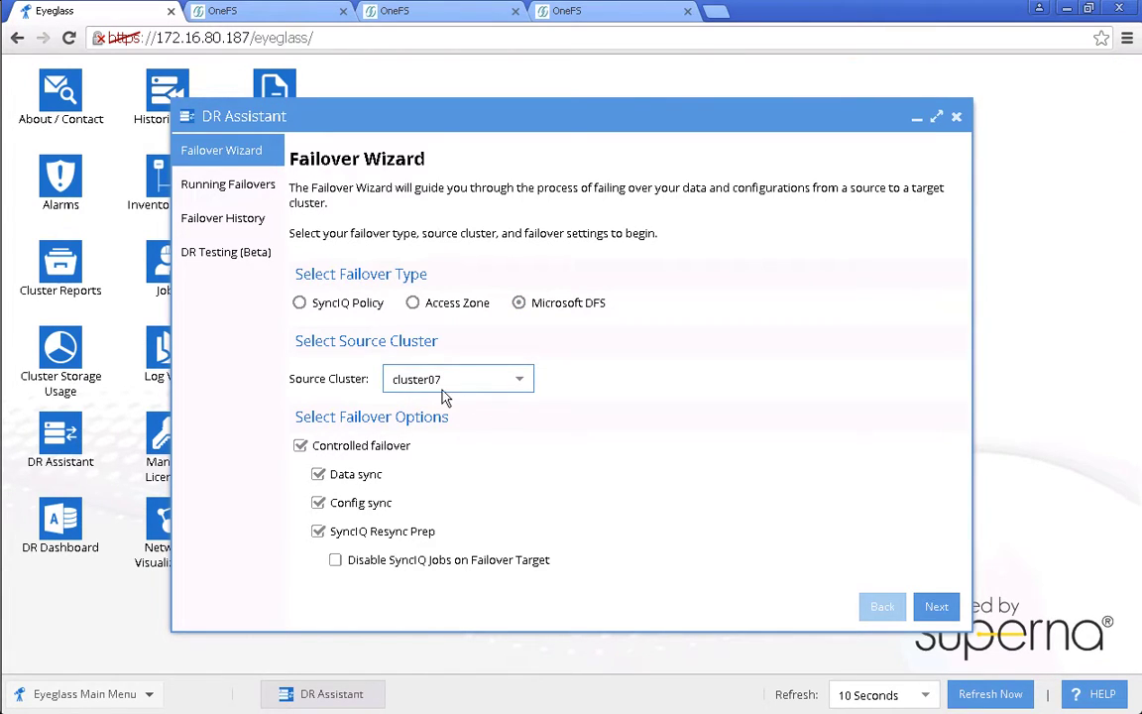
click(938, 605)
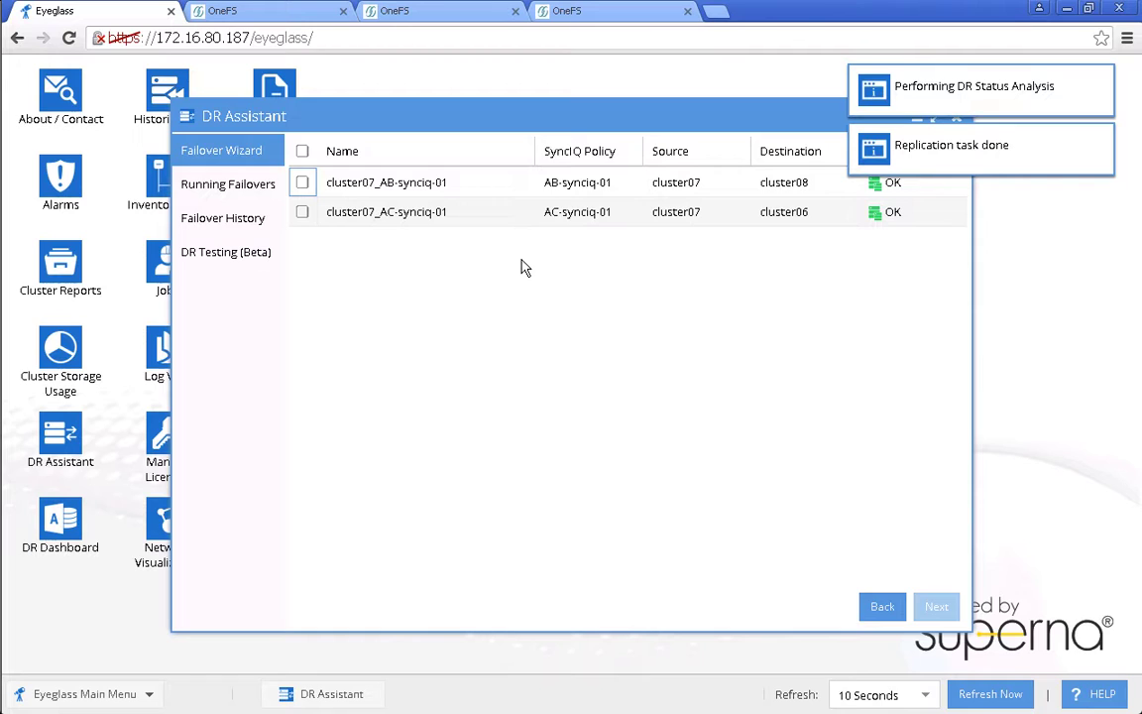
Choose the cluster07_AC-synciq-01 policy, acknowledge the reviewed settings, and run the DFS failover to cluster06.
click(302, 214)
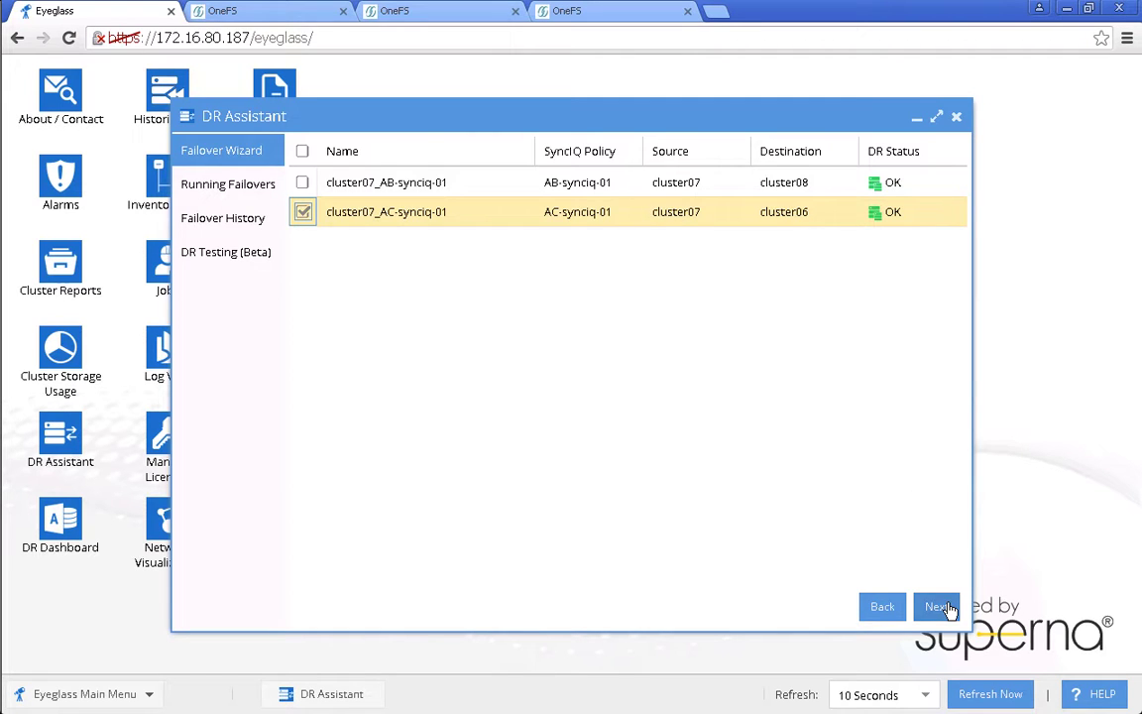
click(941, 607)
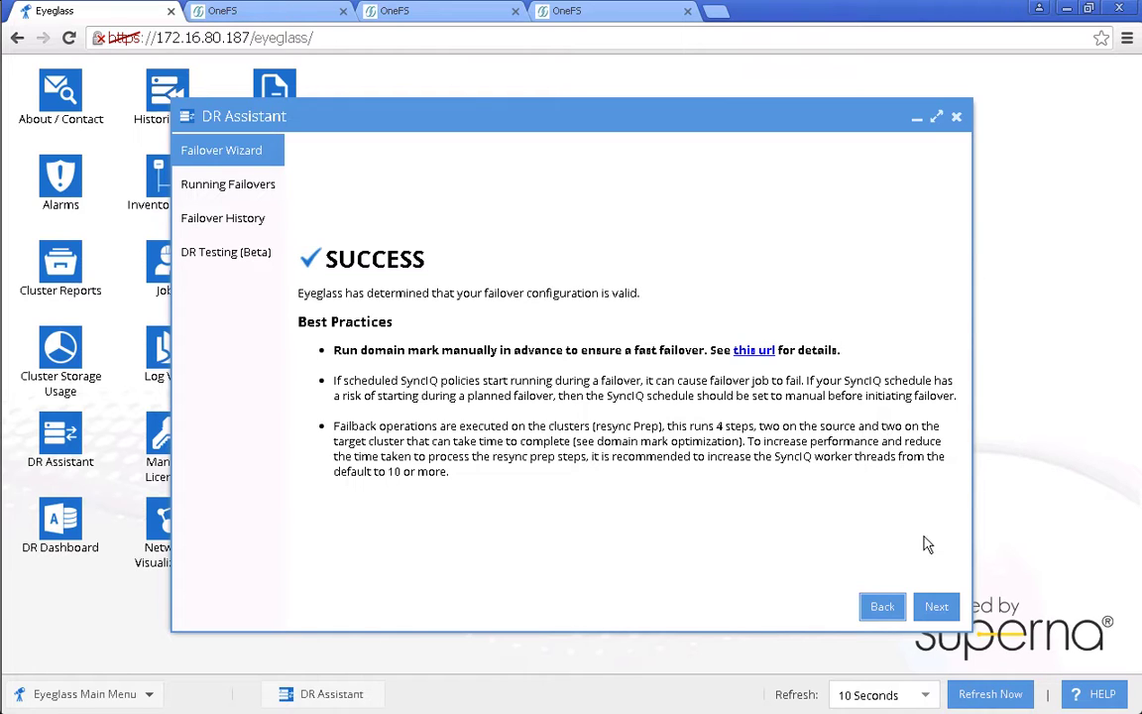
click(936, 606)
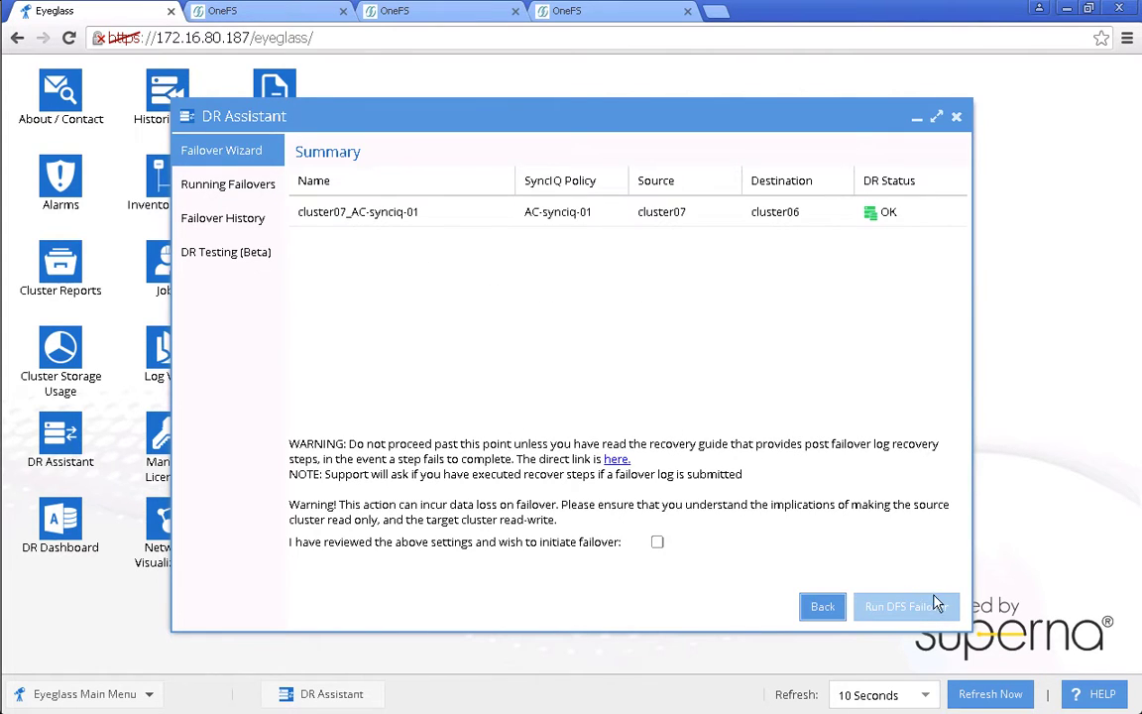
click(657, 542)
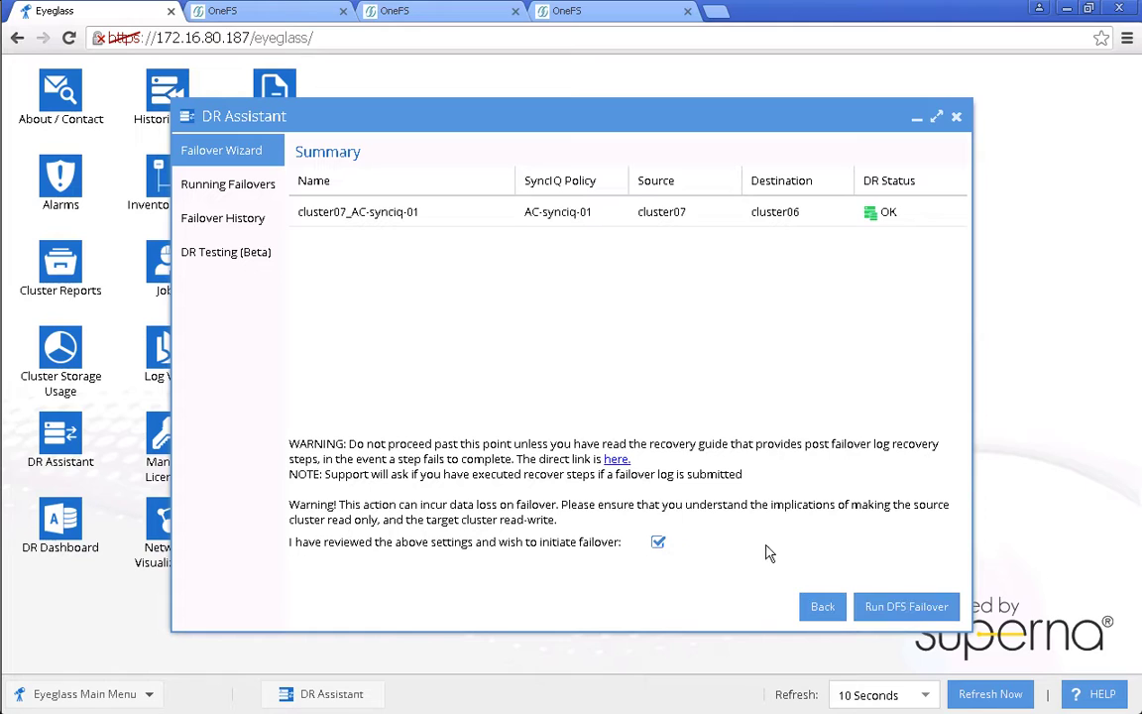
click(925, 606)
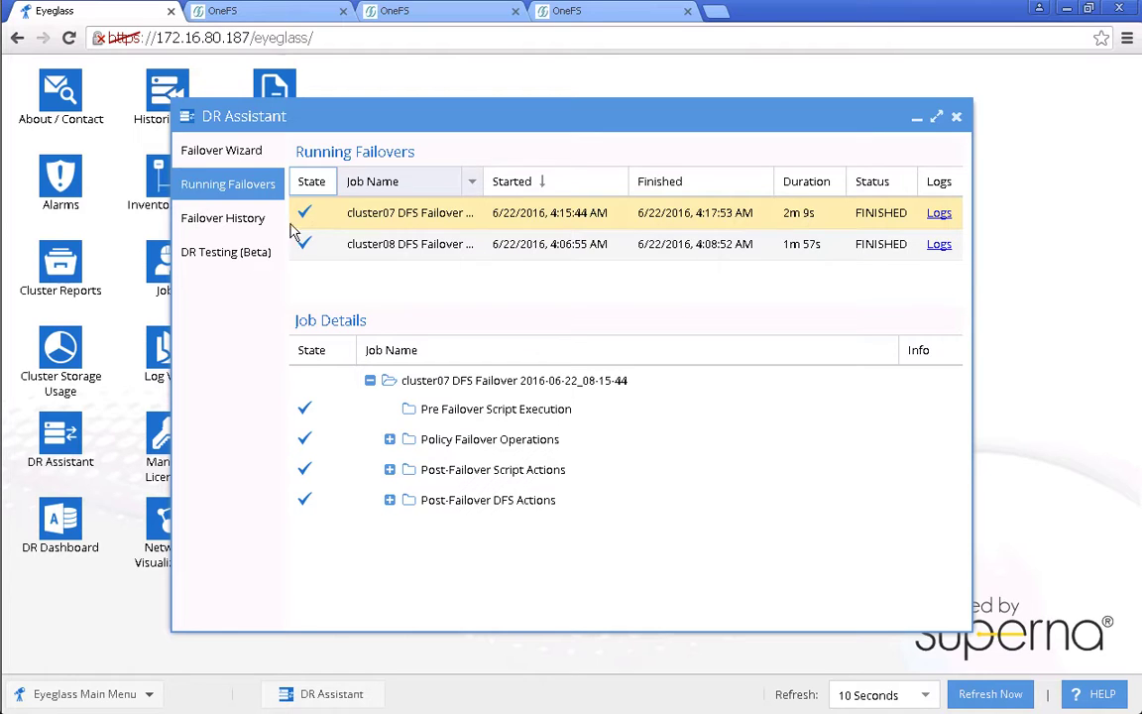
In the non-administrator Command Prompt, run "dfsutil diag viewdfspath \\ad1.test\t1492\z02-smb01" to resolve the DFS path.
mouse_move(3, 197)
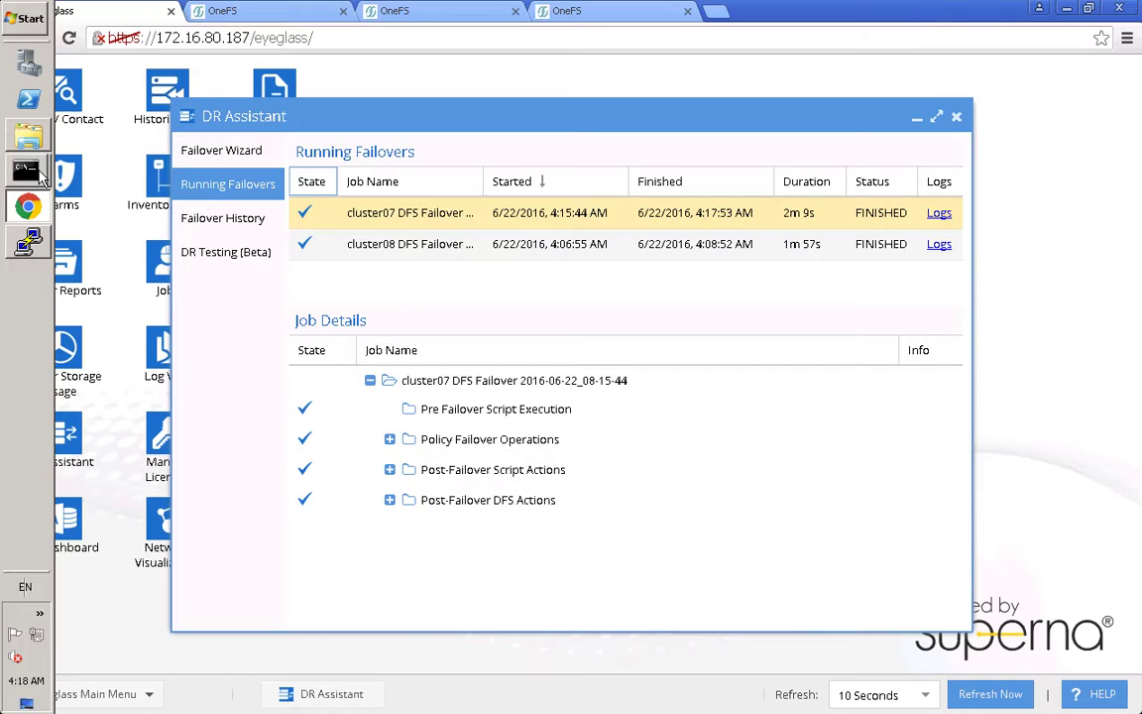
mouse_move(40, 174)
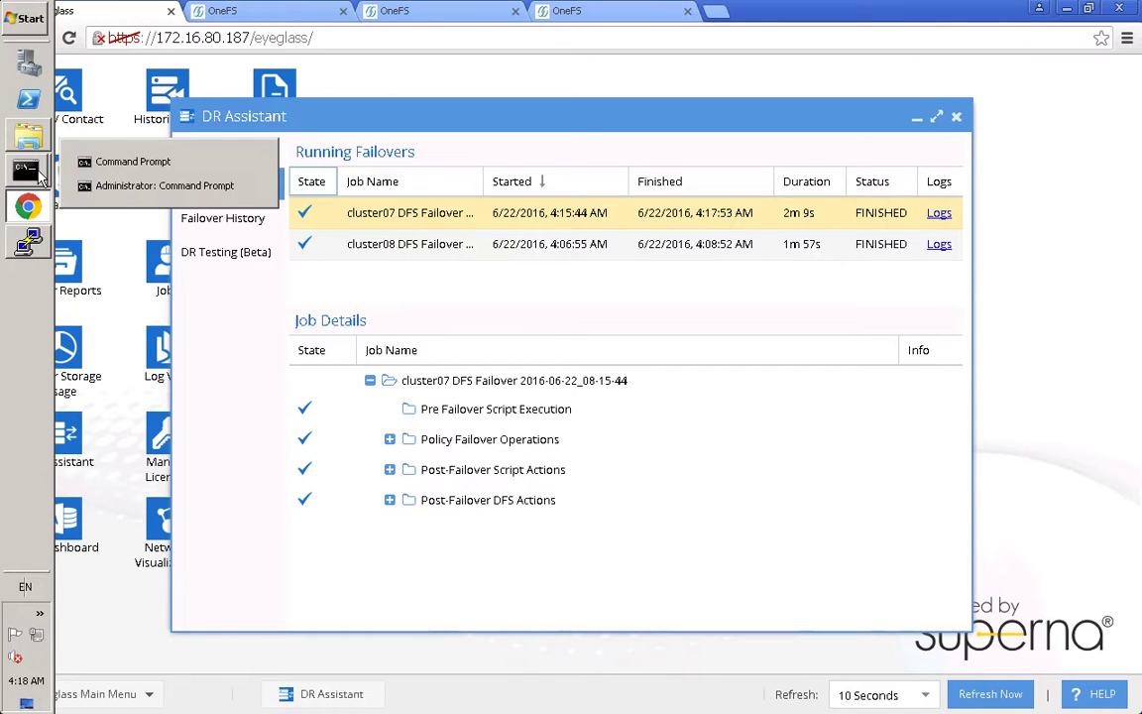
click(149, 159)
scroll(727, 285, down, 2)
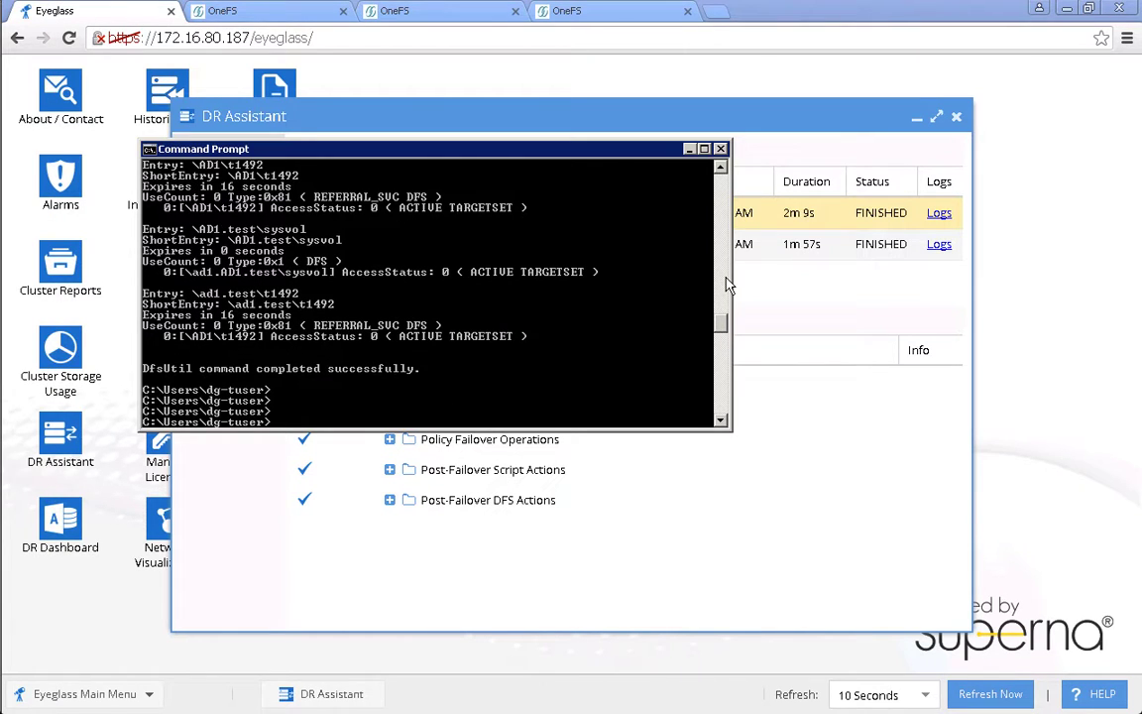
key(Up)
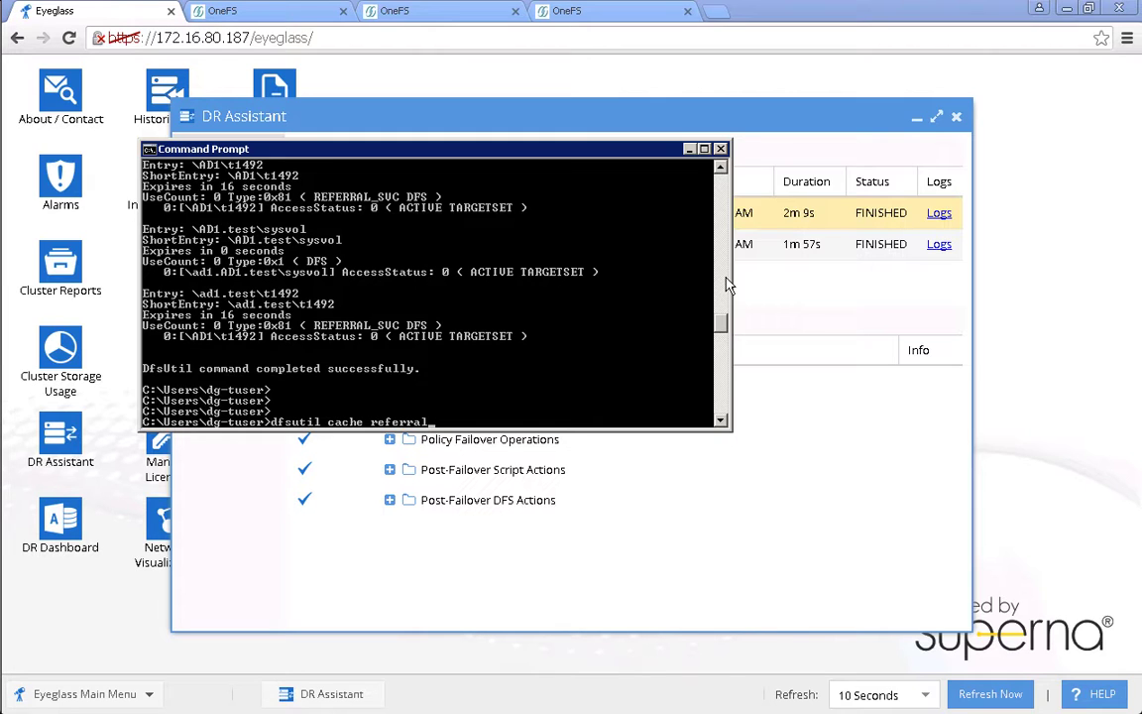
key(Up)
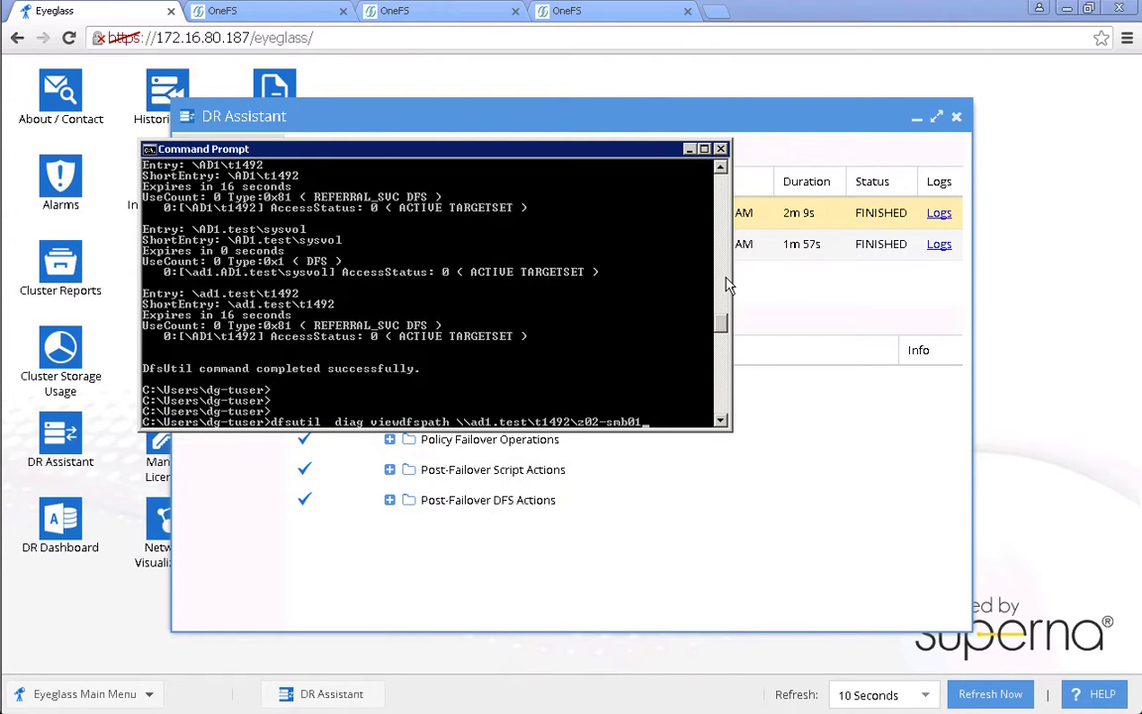
key(Return)
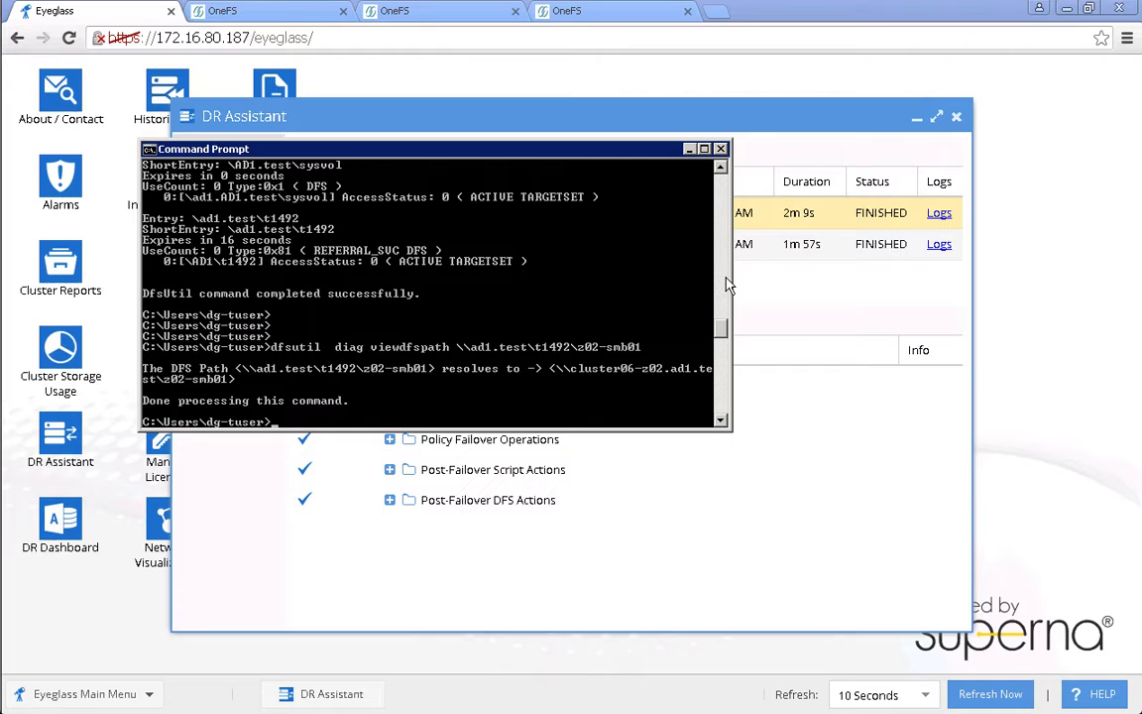
Run "dfsutil cache referral" and review the target entries listed for the z02-smb01 share.
text(dfsutil cache referral)
key(Return)
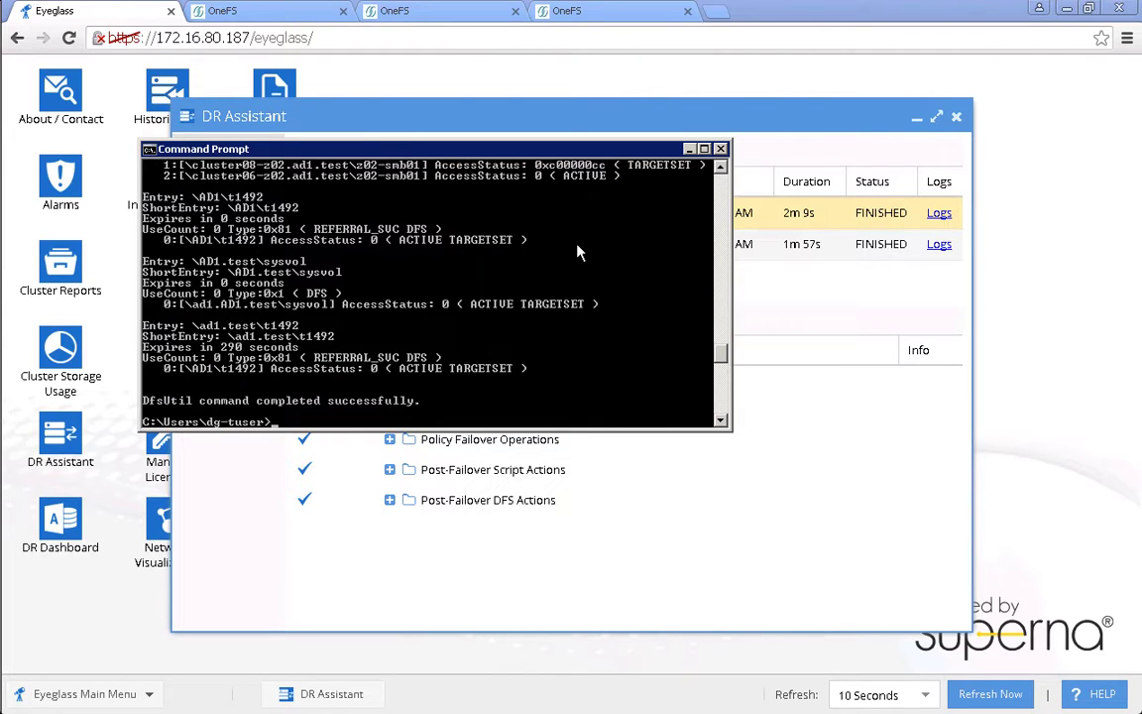
scroll(578, 255, up, 1)
scroll(579, 257, down, 1)
scroll(580, 259, up, 2)
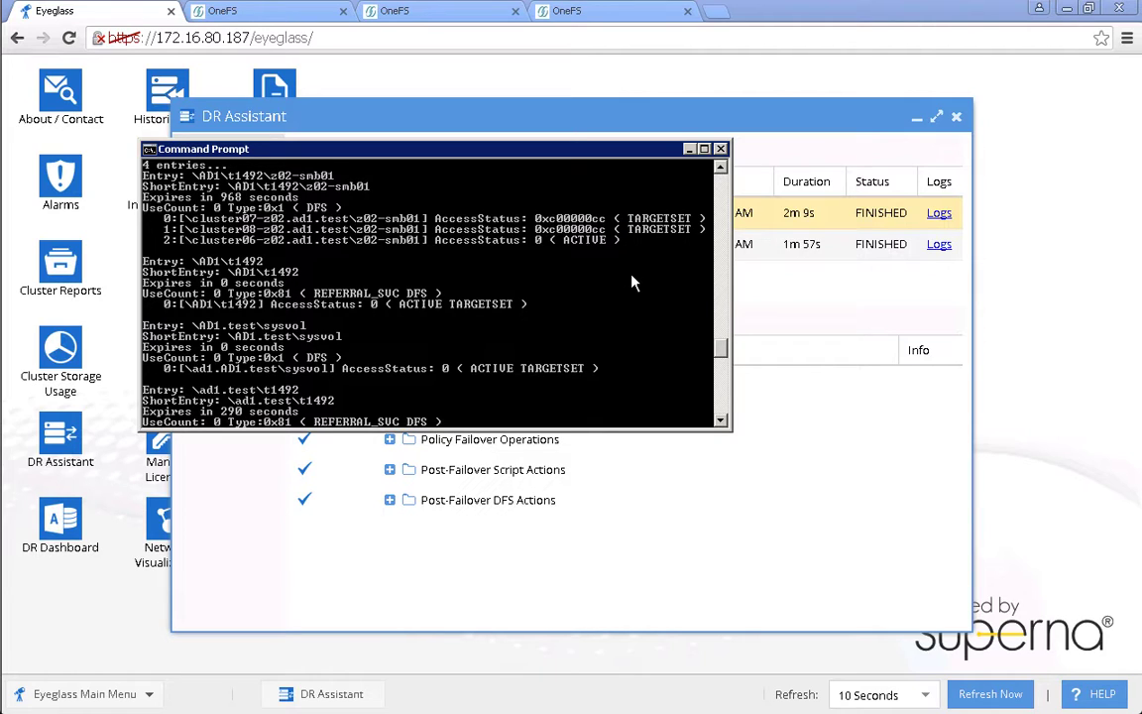
Open the DFSTest2 document from the z02-smb01 (Z:) network drive in Windows Explorer and enable editing.
mouse_move(8, 183)
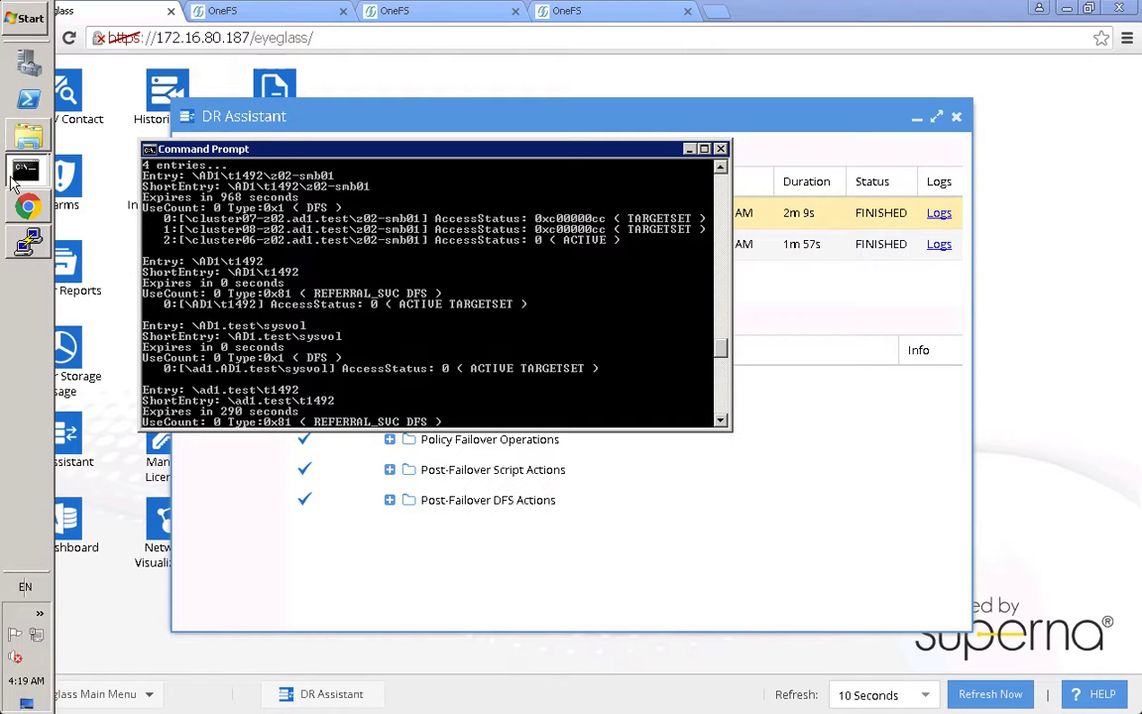
click(26, 136)
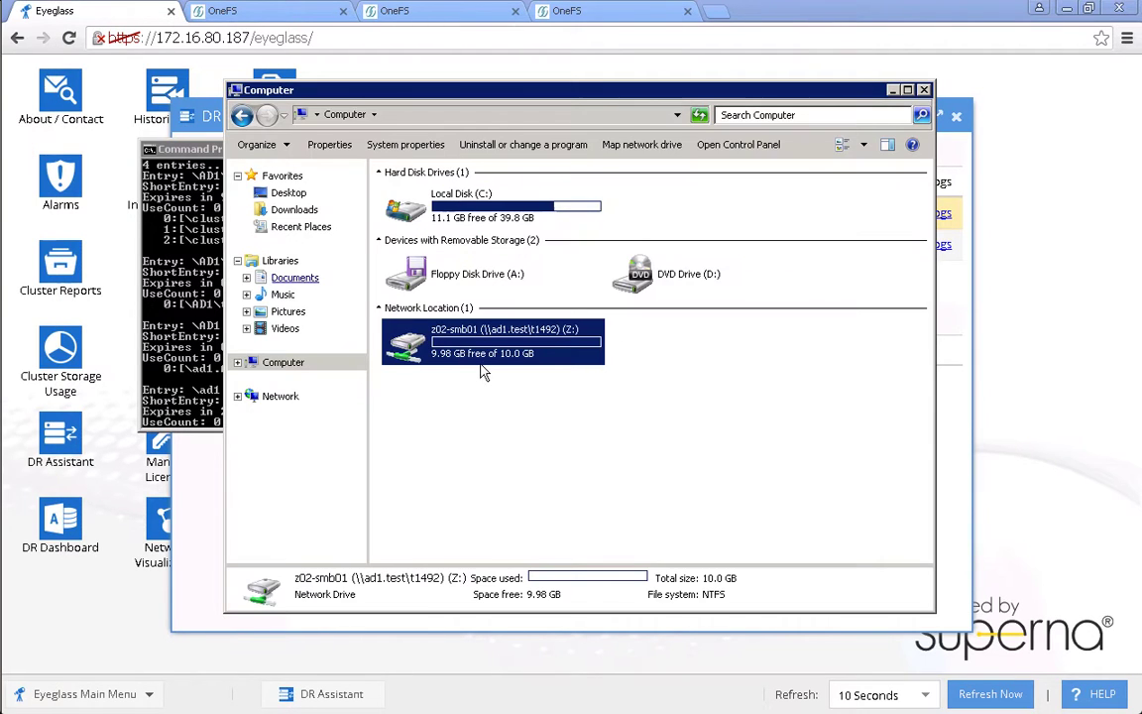
double_click(467, 340)
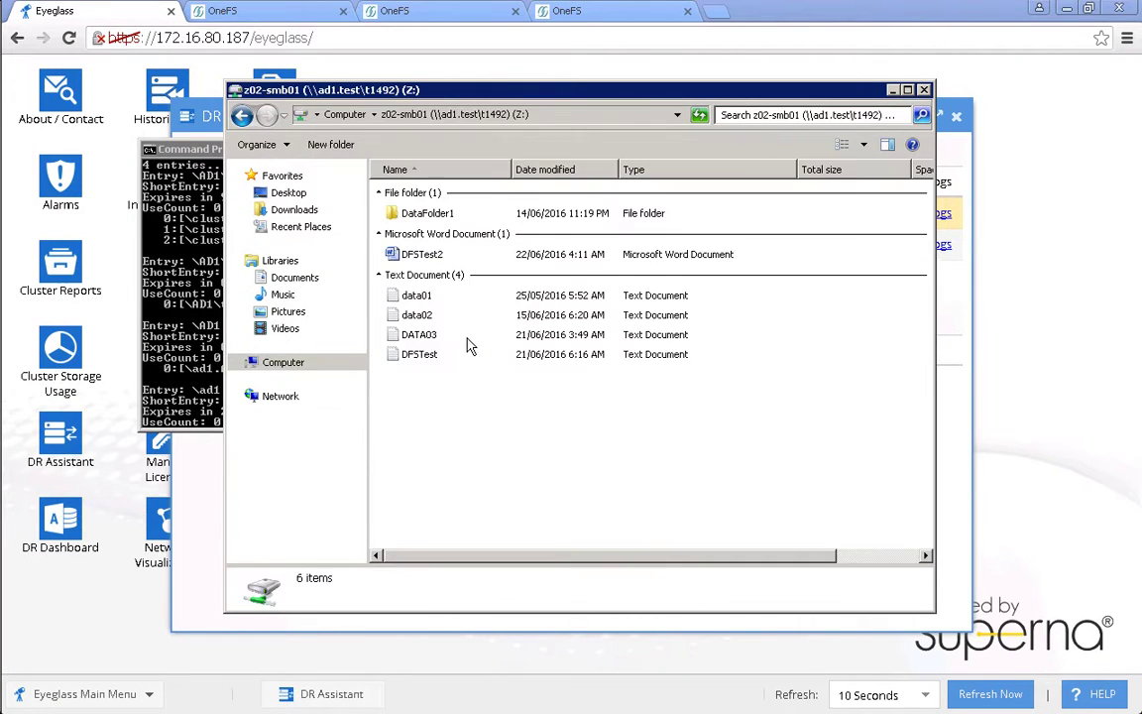
click(429, 258)
double_click(423, 256)
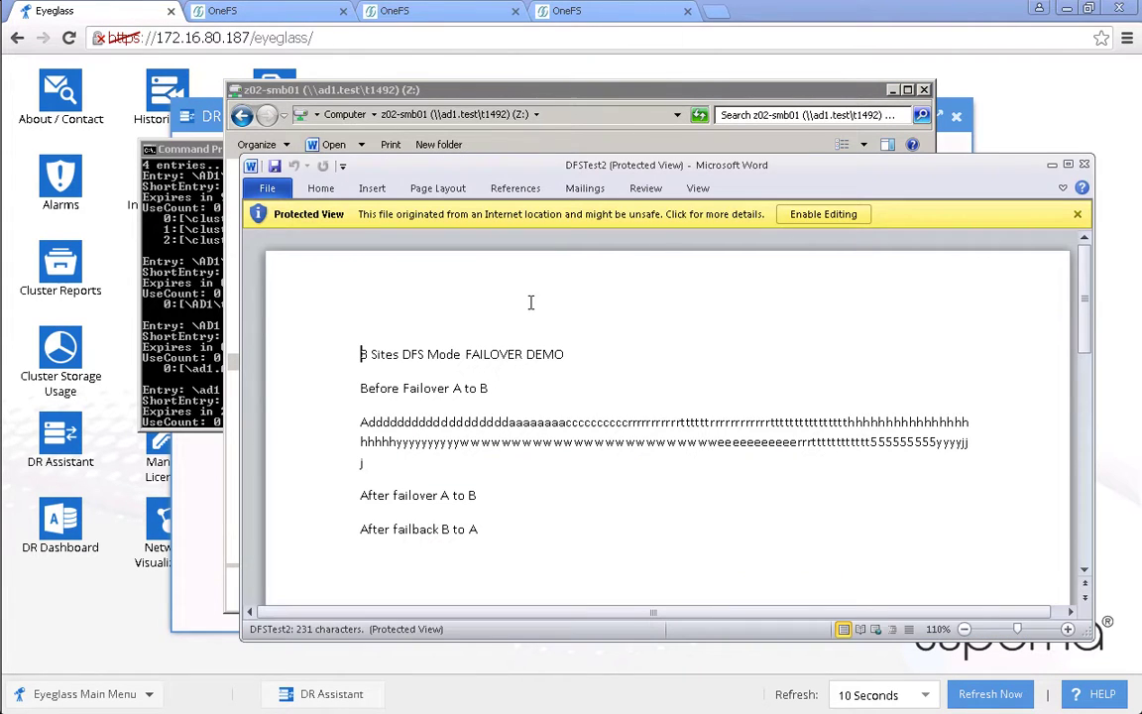
click(814, 214)
Add the line "After failover A to C" below "After failback B to A" in DFSTest2.
click(504, 585)
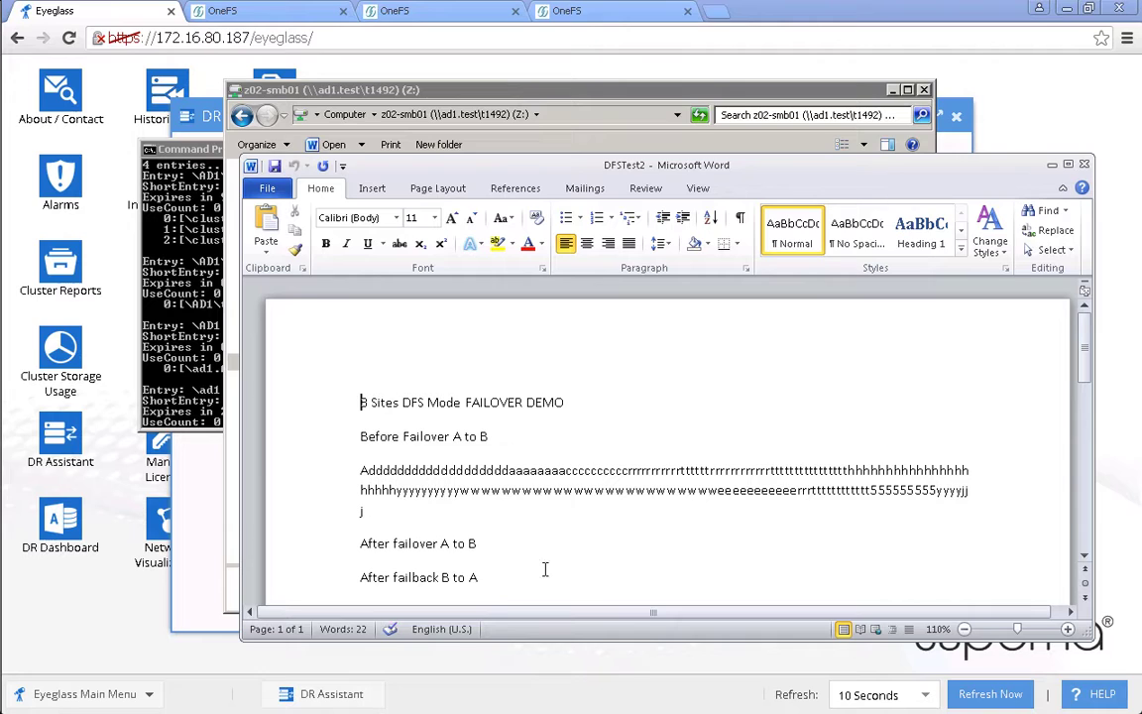
key(Return)
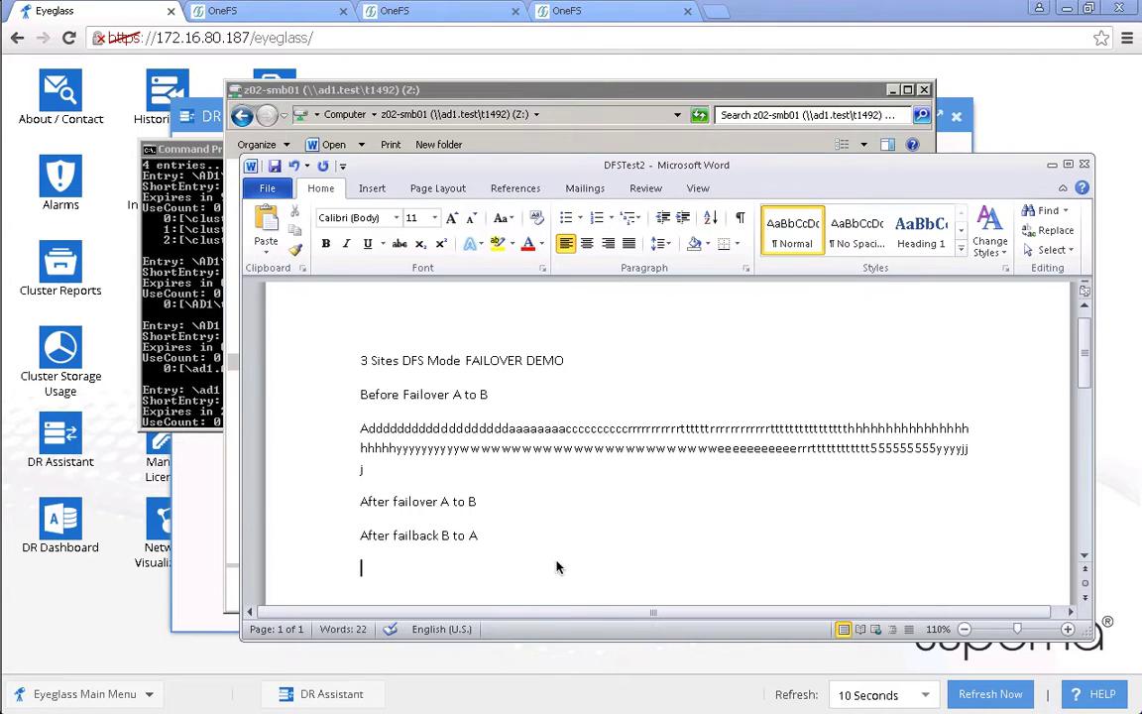
text(After failba)
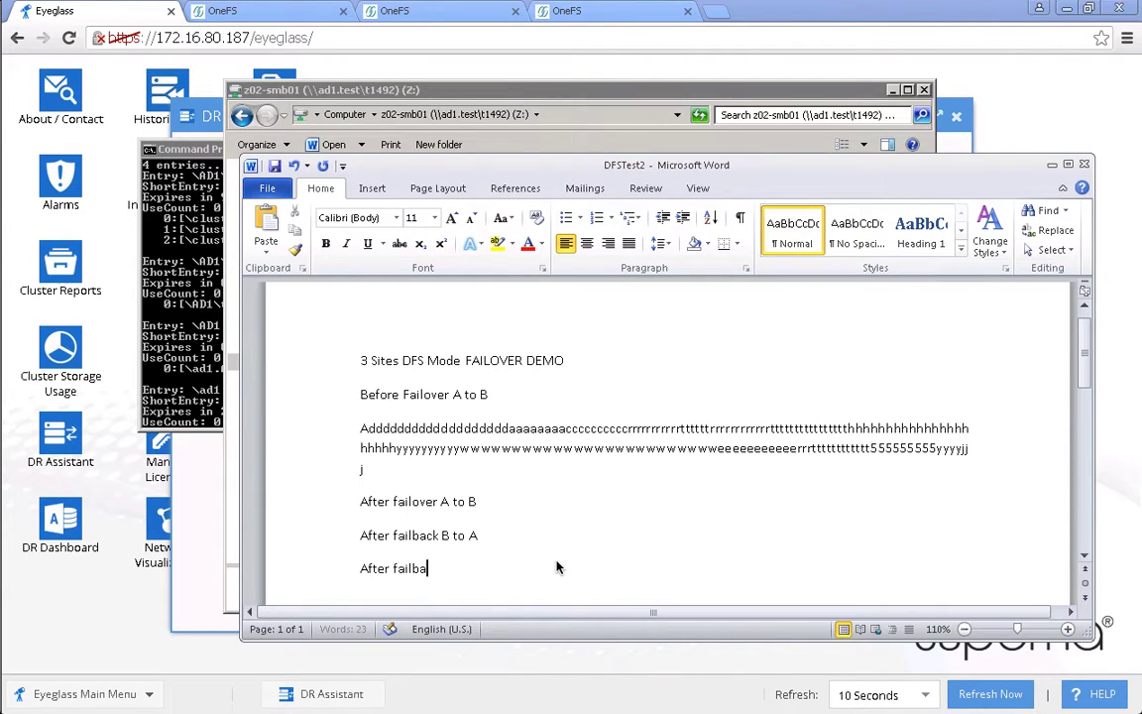
key(BackSpace)
key(BackSpace)
text(over A to C)
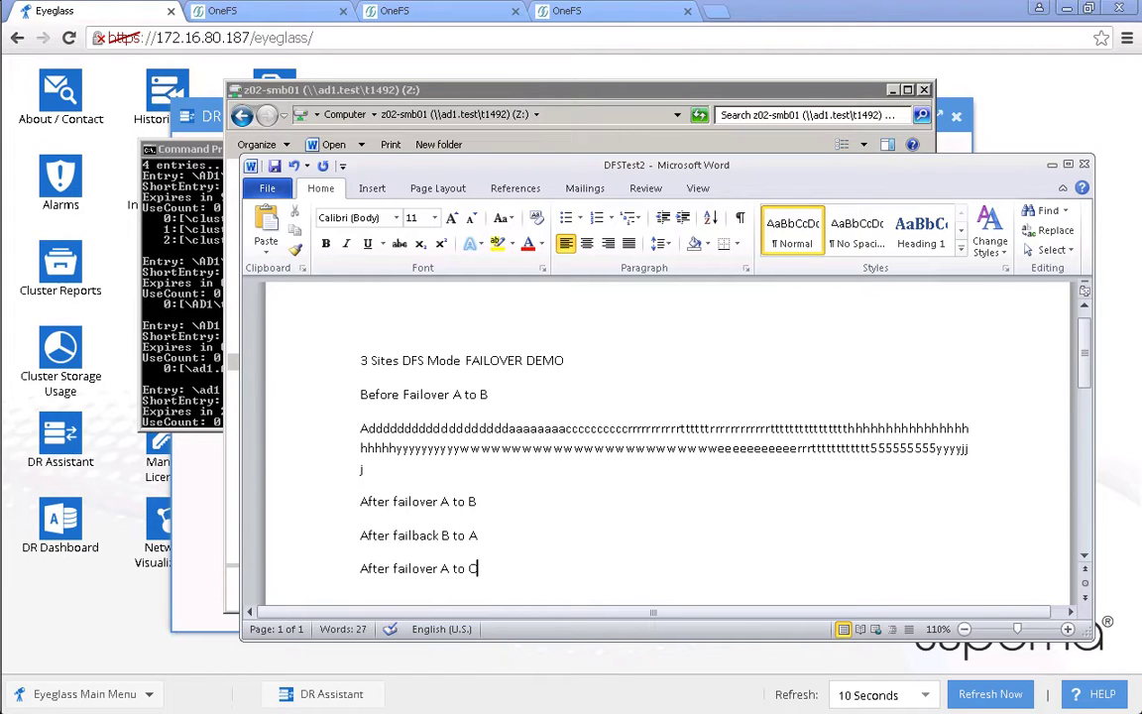
Save and close the DFSTest2 document, return to Computer in the file browser, and minimize that window.
click(275, 167)
click(1083, 165)
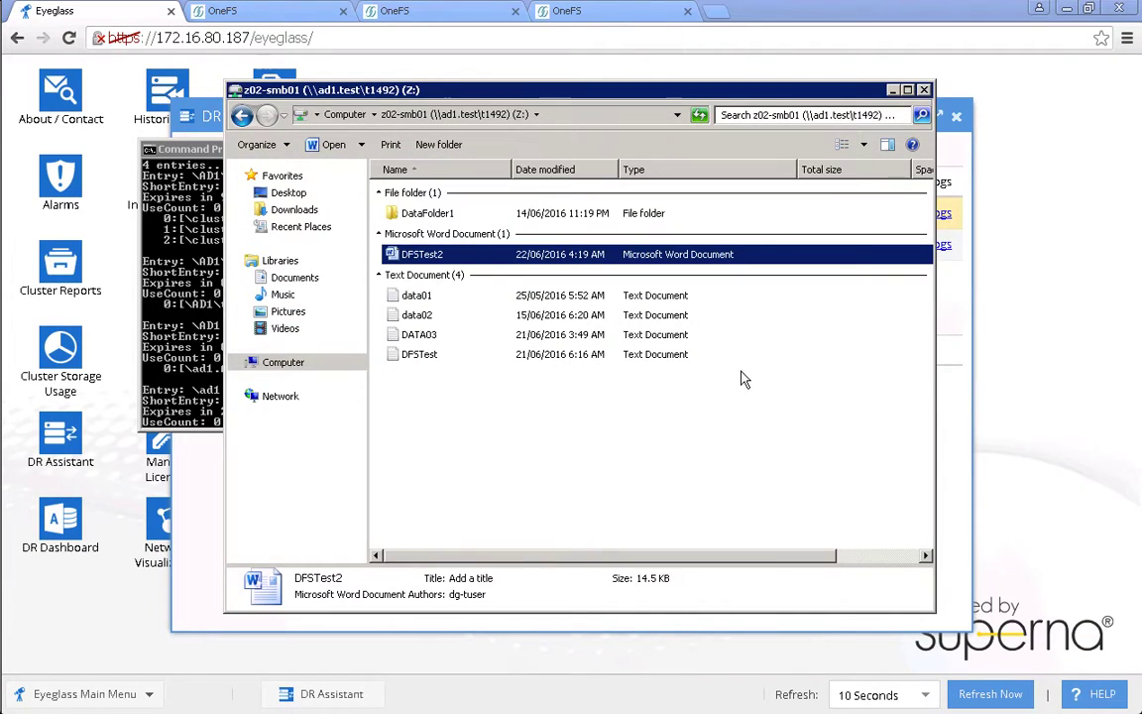
click(284, 362)
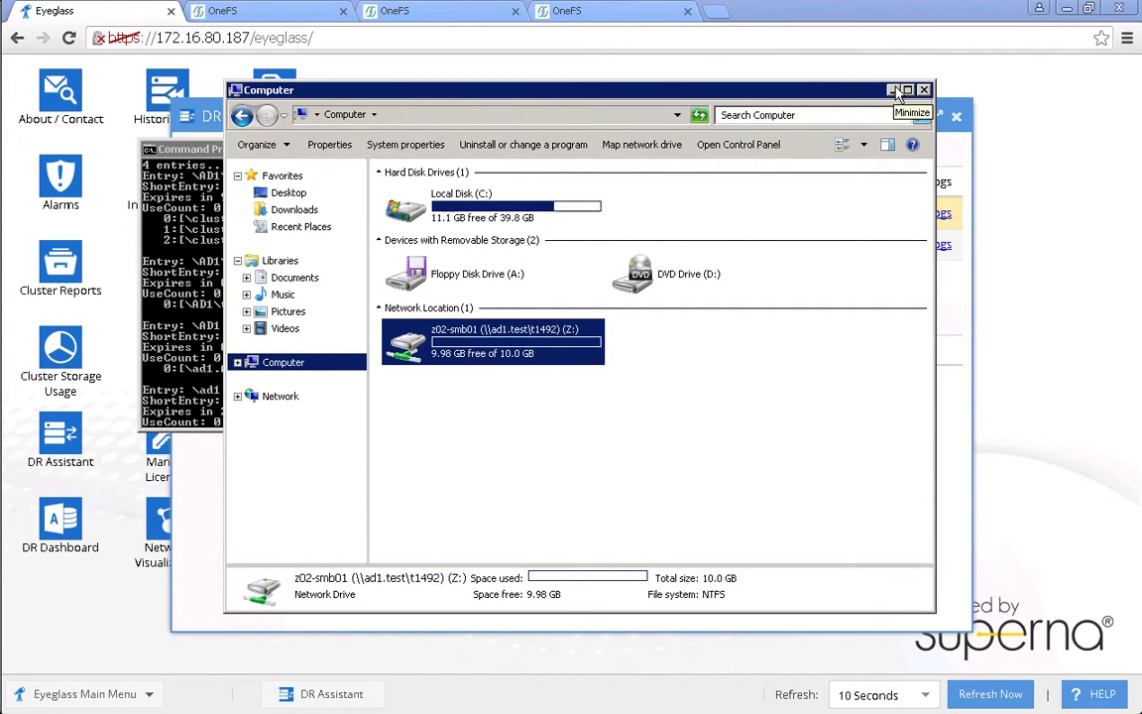
click(894, 91)
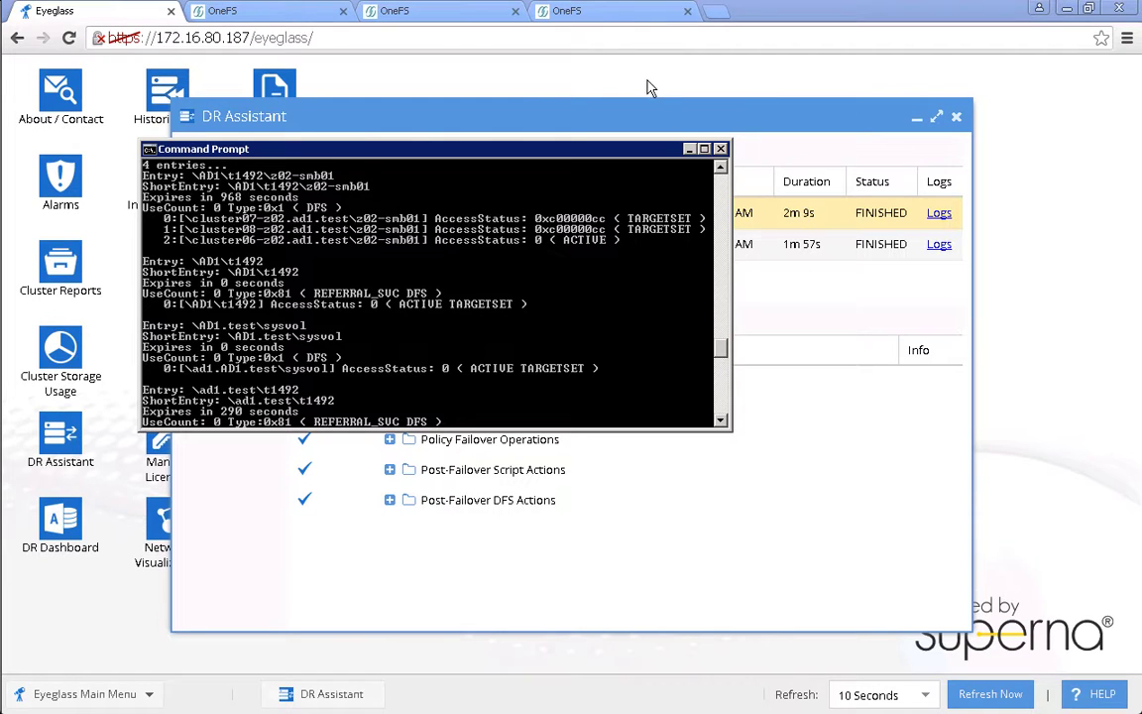
Minimize the command prompt and enable the cluster06_AC-synciq-01_mirror configuration replication job in Jobs.
click(688, 149)
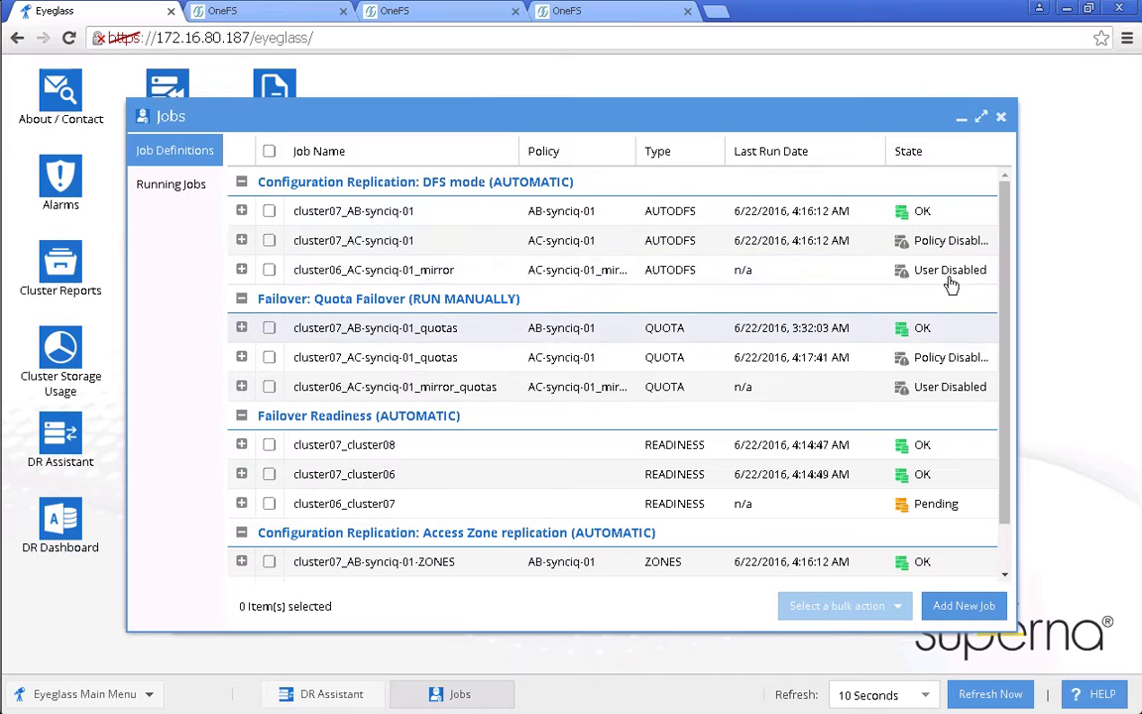
click(268, 269)
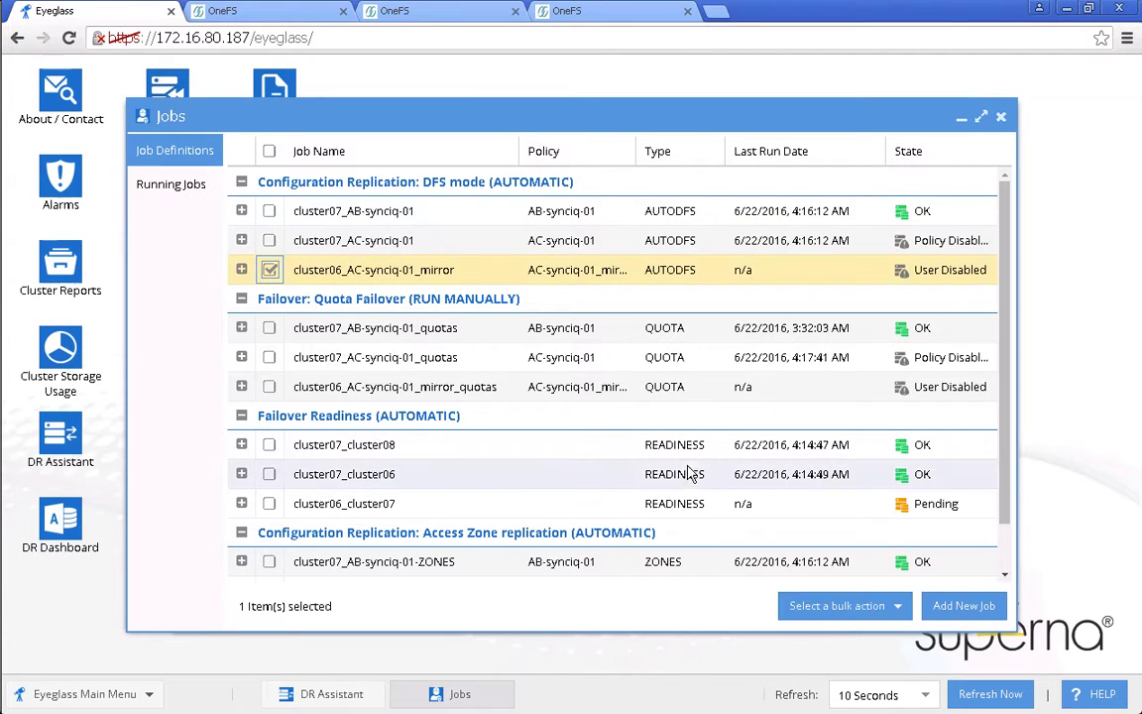
click(828, 605)
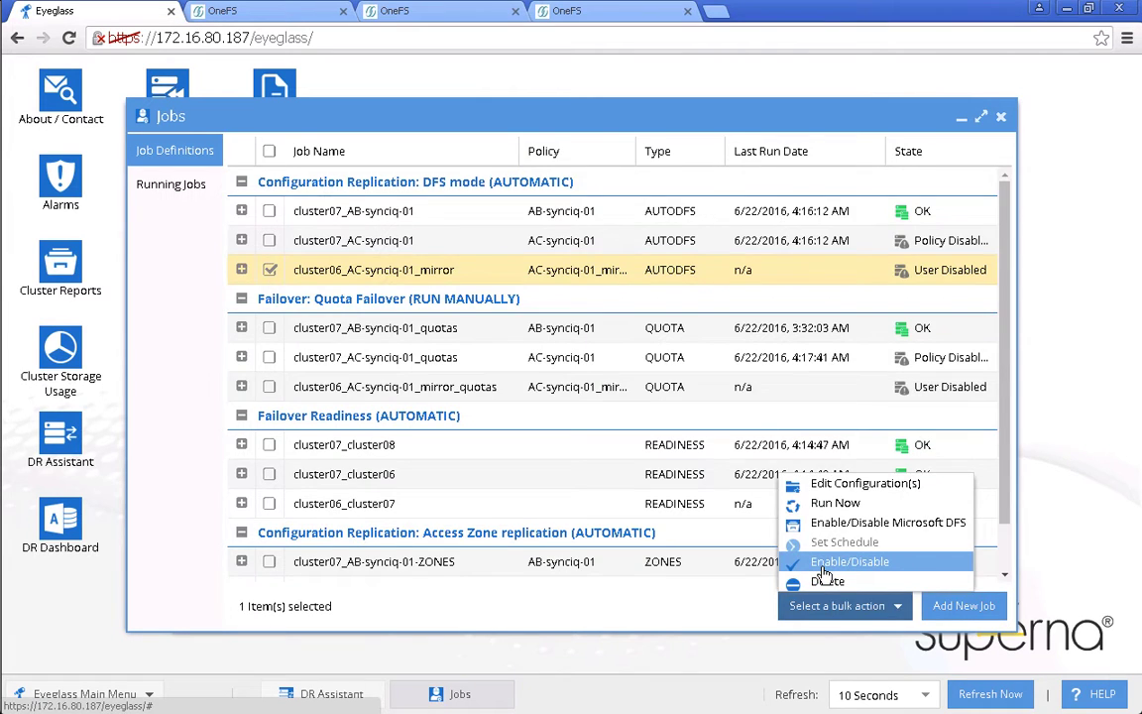
click(822, 565)
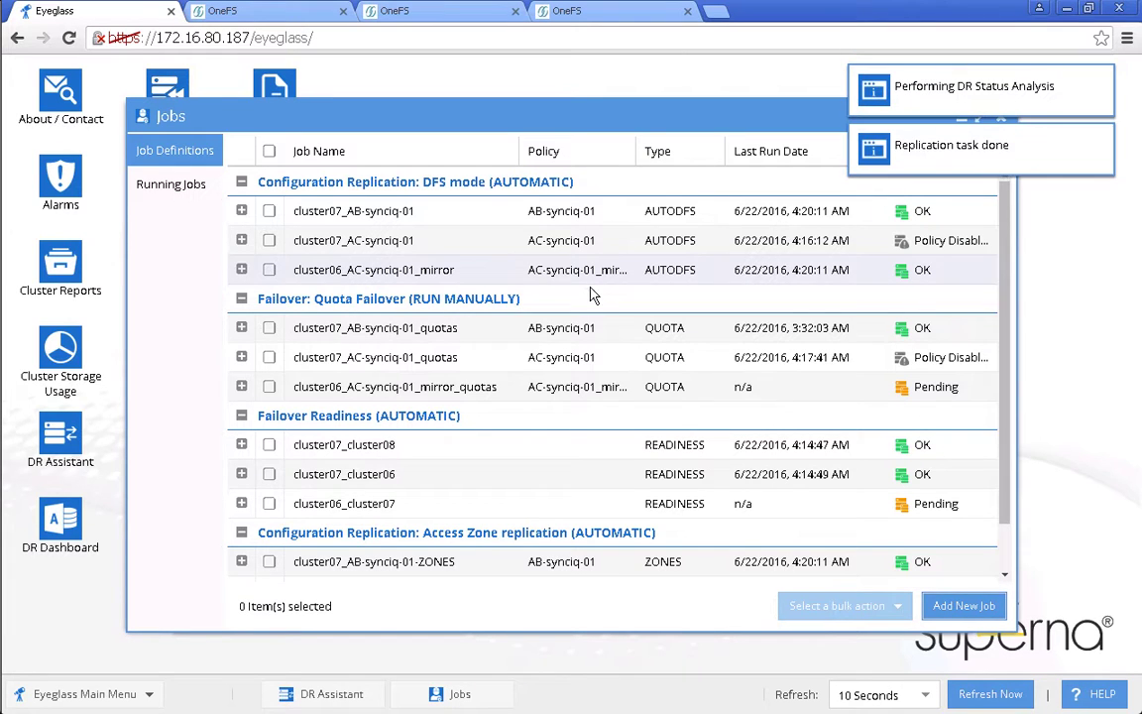
Run the cluster06_cluster07 failover readiness job immediately, confirm its submission, and close the Jobs window.
click(611, 505)
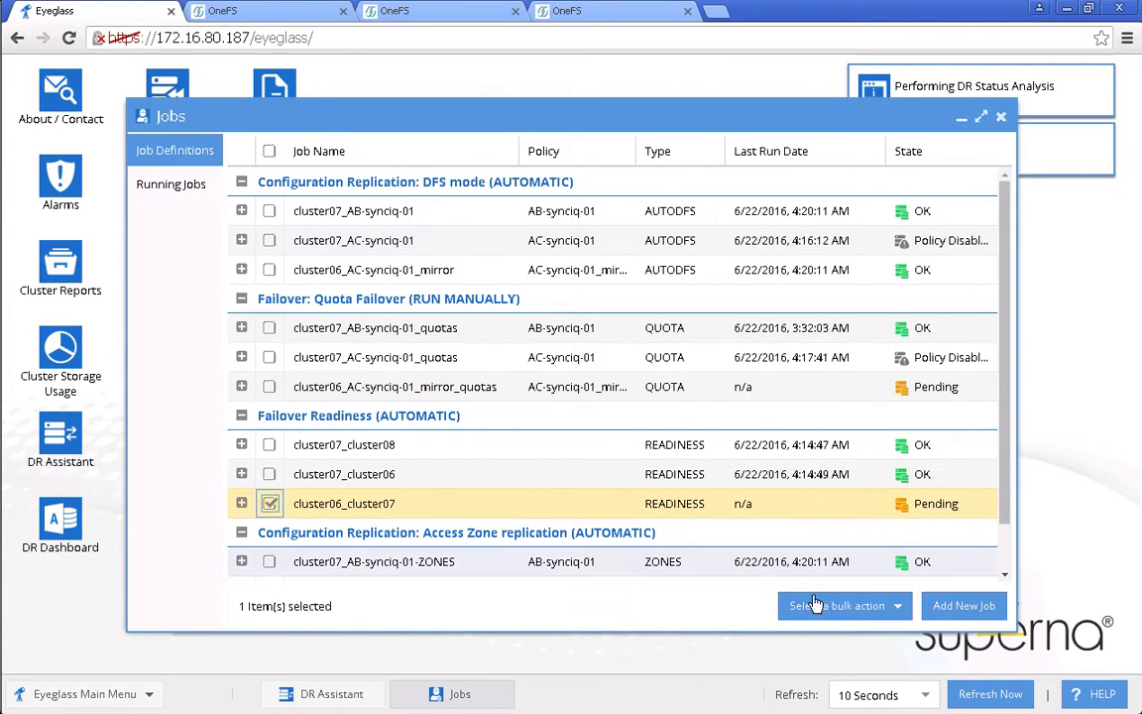
click(851, 615)
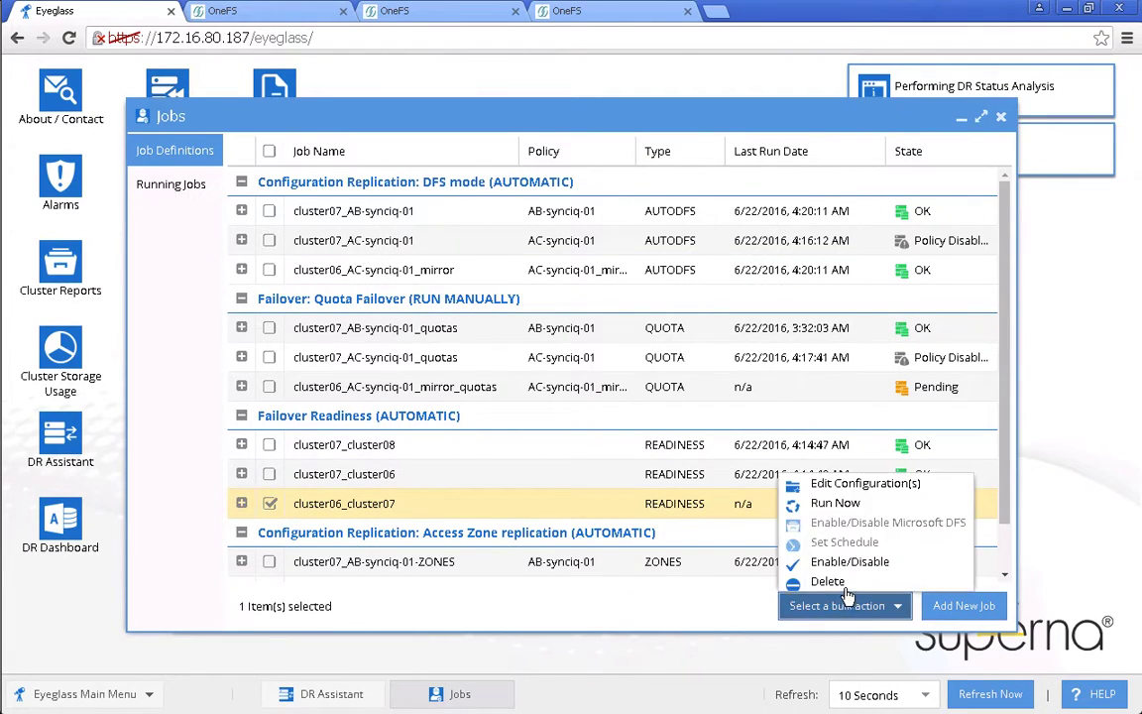
click(836, 503)
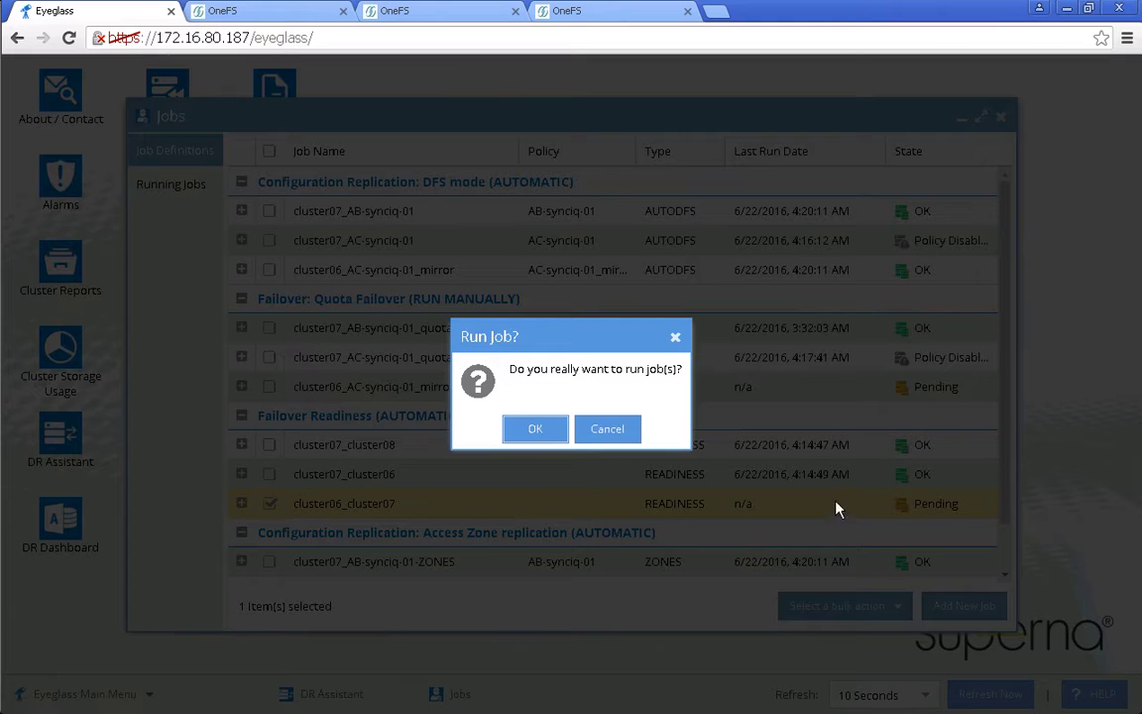
click(553, 428)
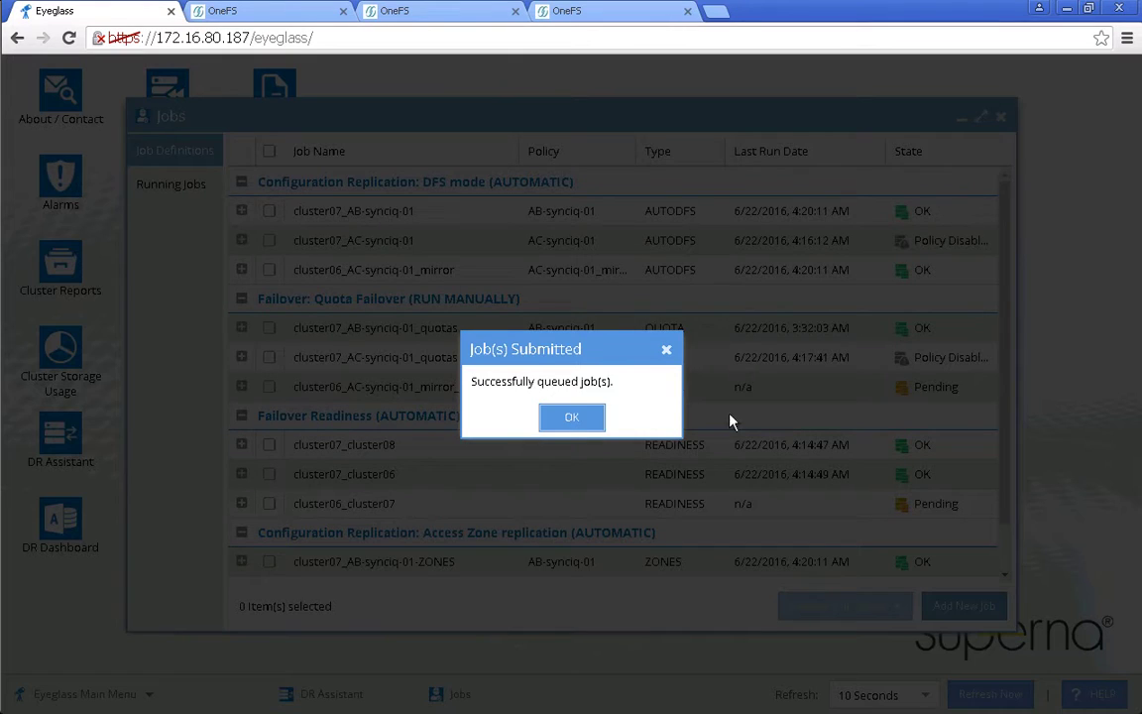
click(583, 418)
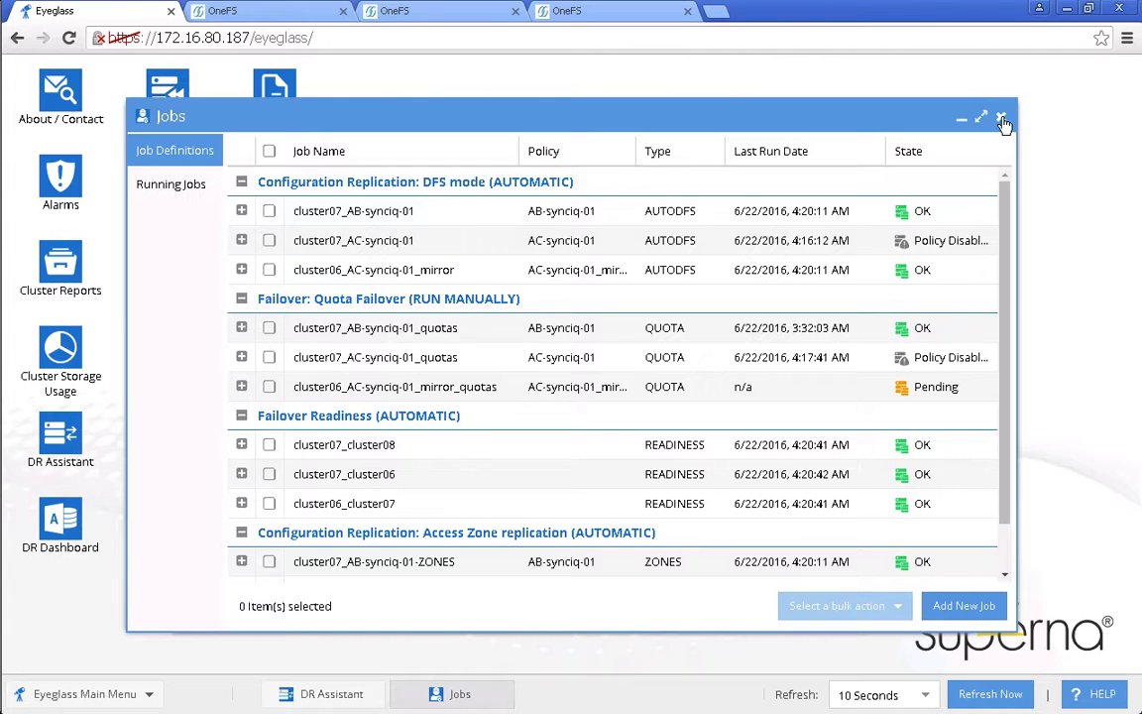
click(1002, 119)
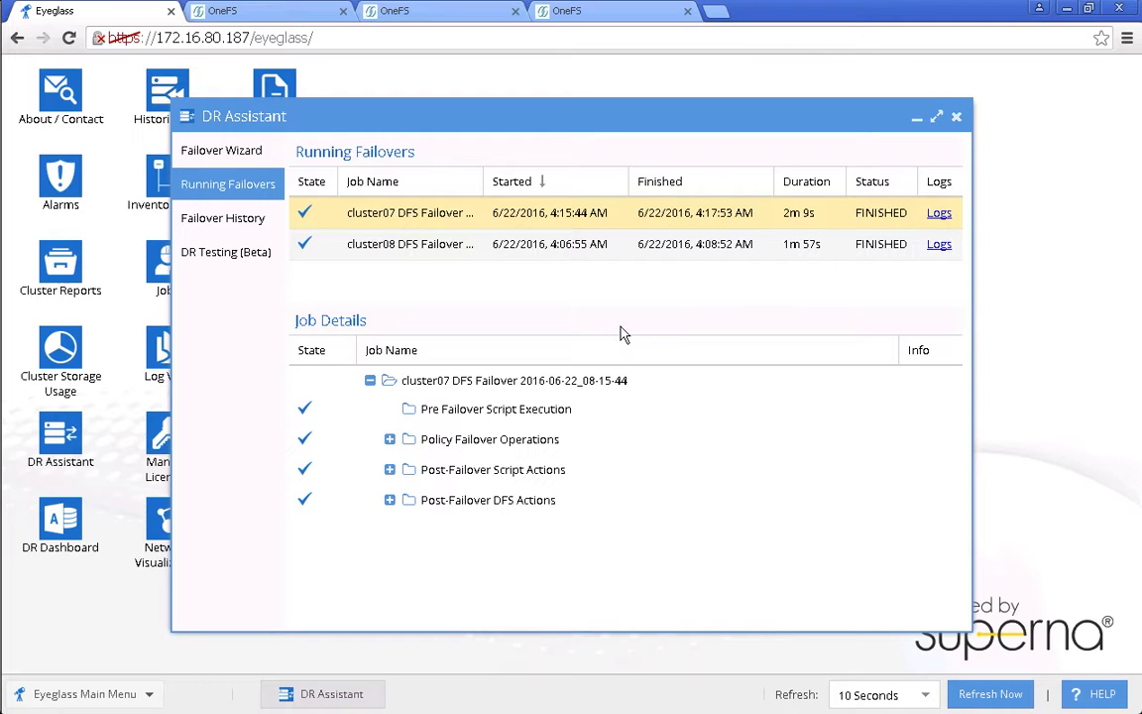
Close DR Assistant and review the DFS readiness status of the cluster policies in DR Dashboard.
click(956, 119)
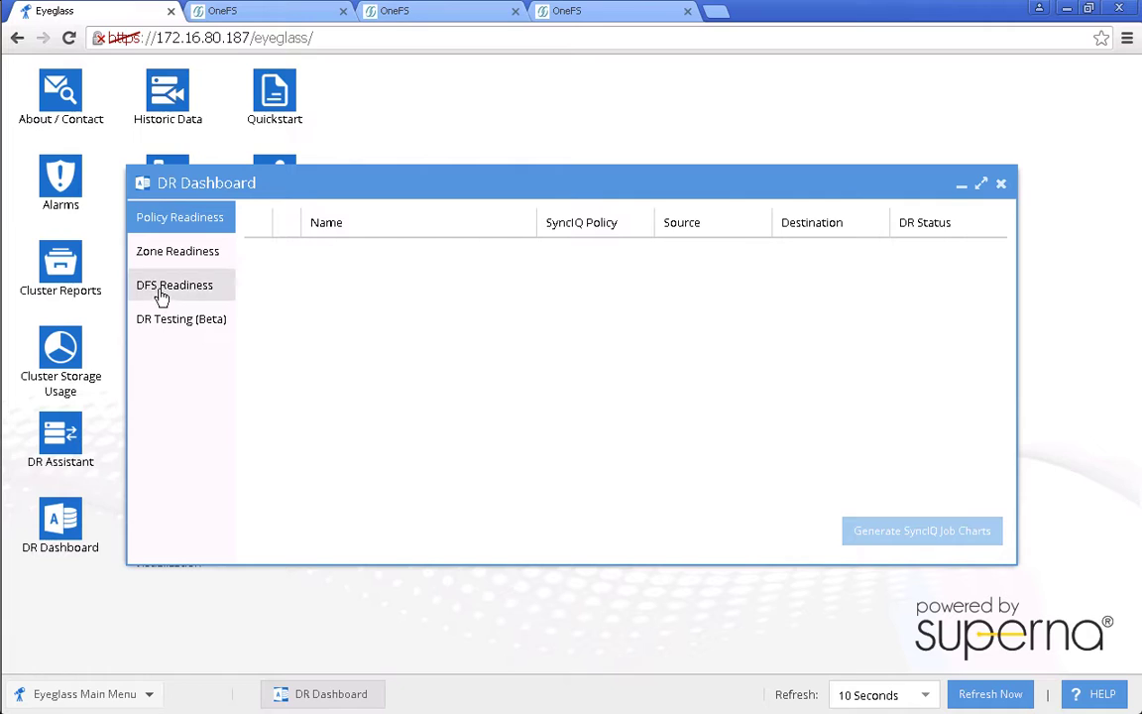
click(160, 293)
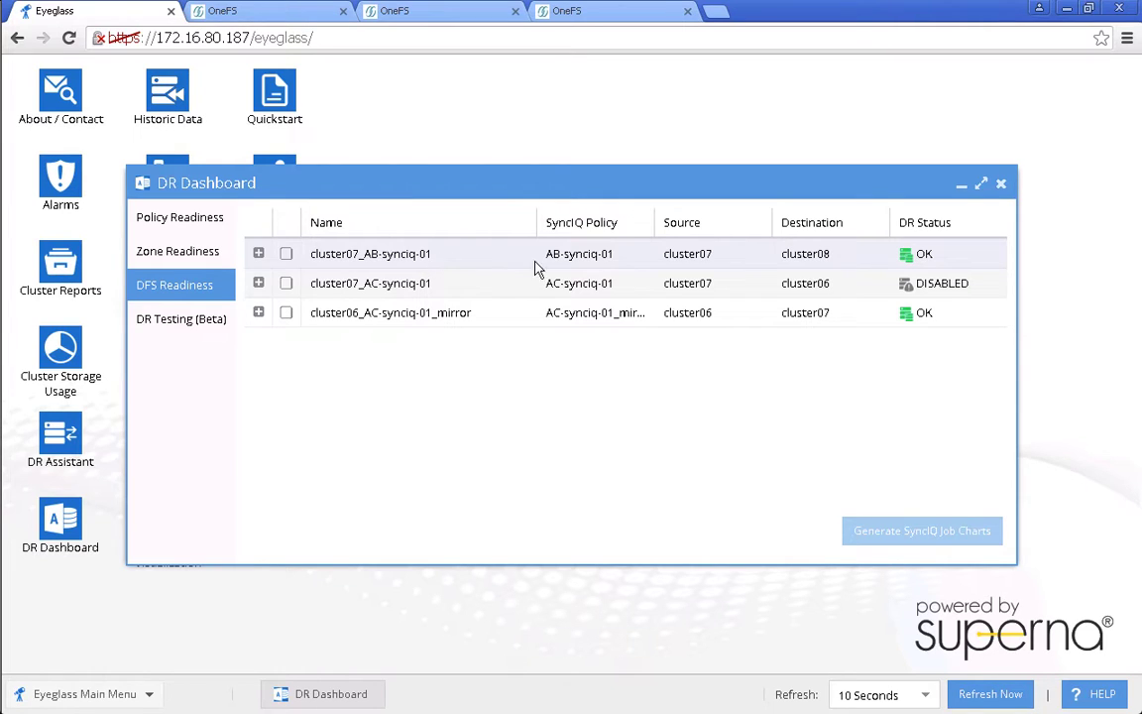
click(1001, 189)
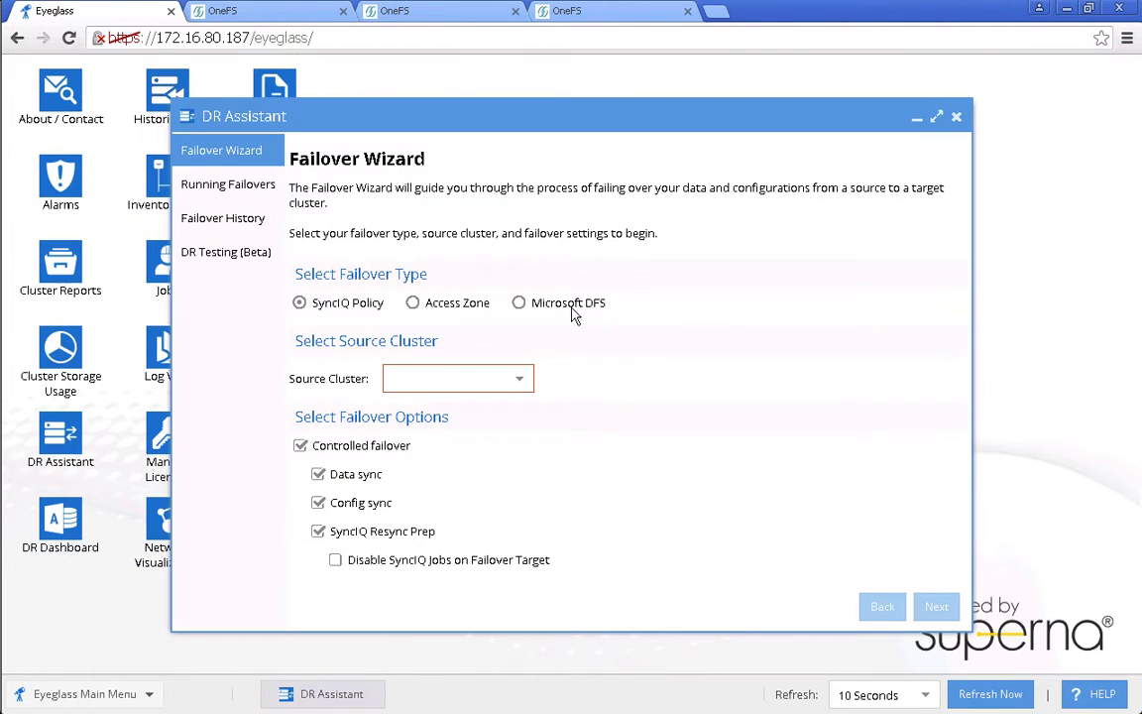
Set up a Microsoft DFS failover in DR Assistant with cluster06 as the source and the default controlled failover options.
click(535, 304)
click(519, 380)
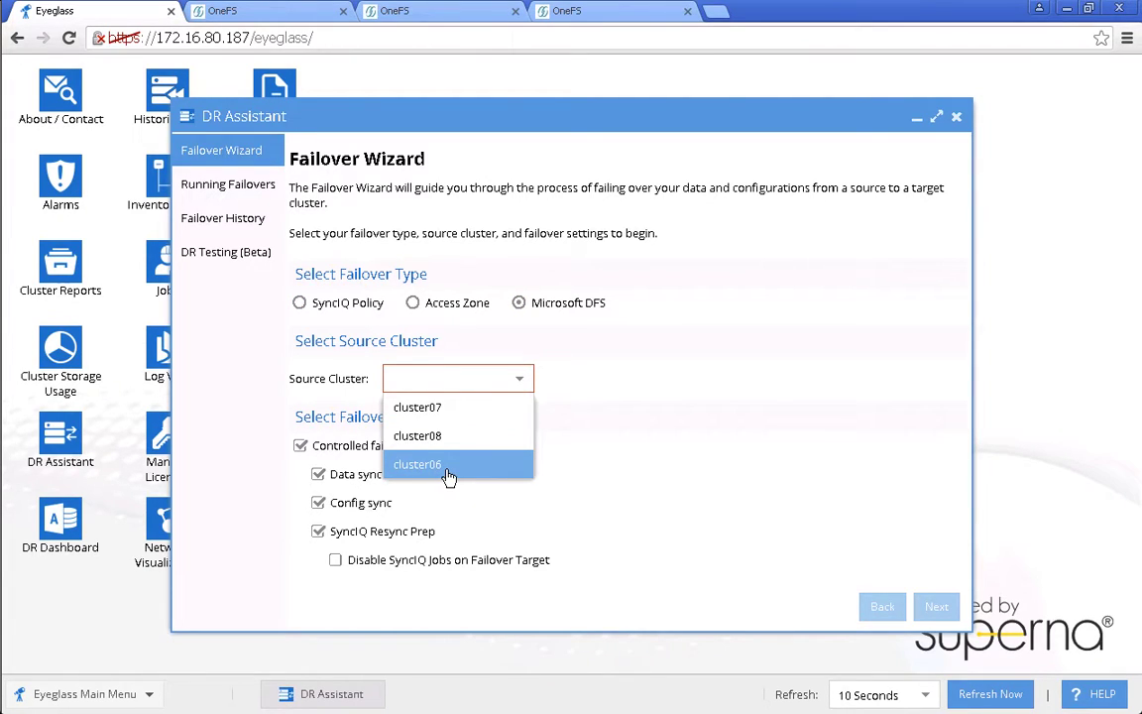
click(449, 471)
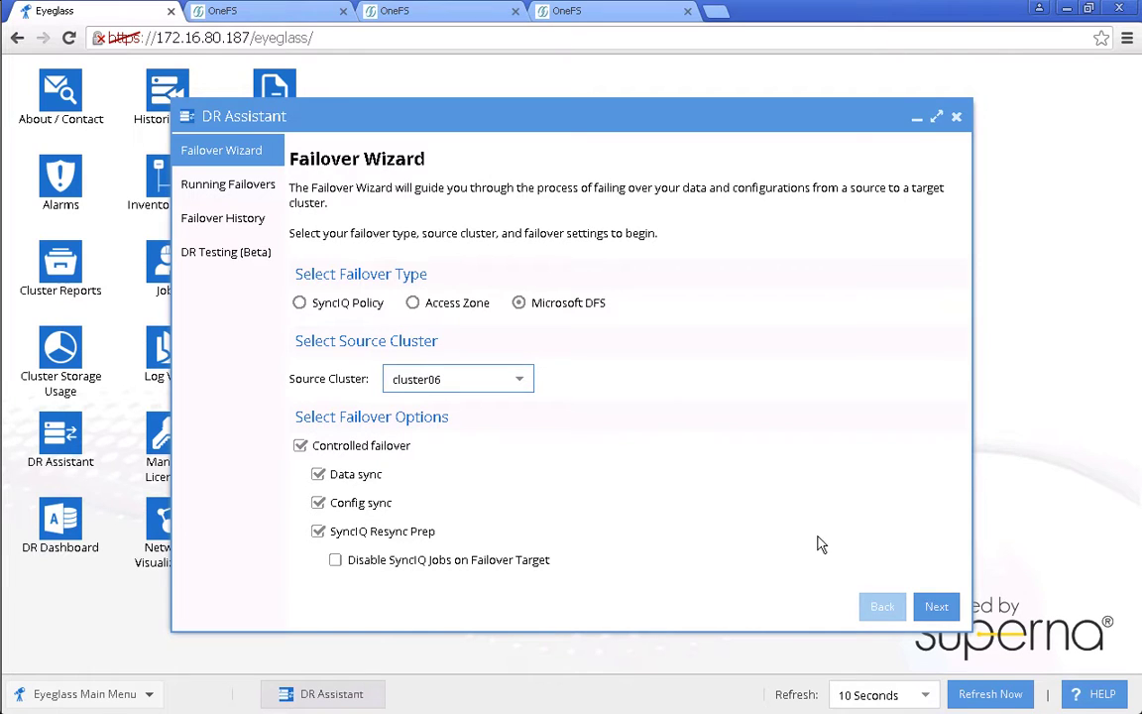
click(936, 607)
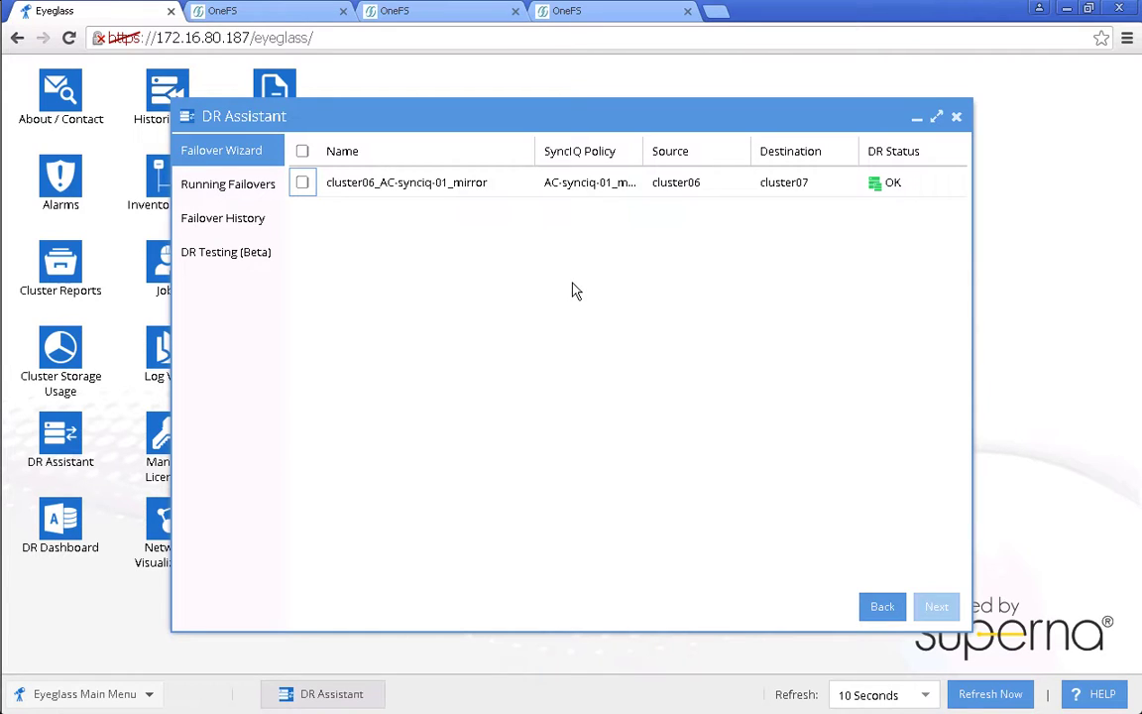
Select the cluster06_AC-synciq-01_mirror policy, acknowledge the reviewed failover settings, and run the DFS failover.
click(303, 183)
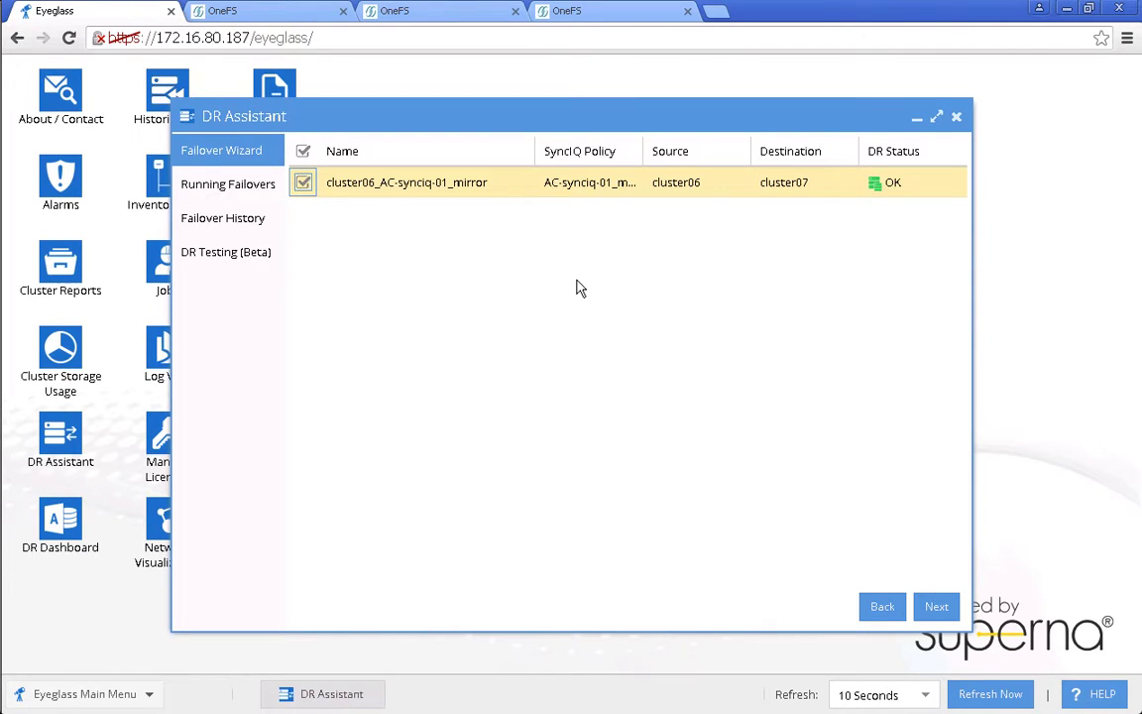
click(936, 607)
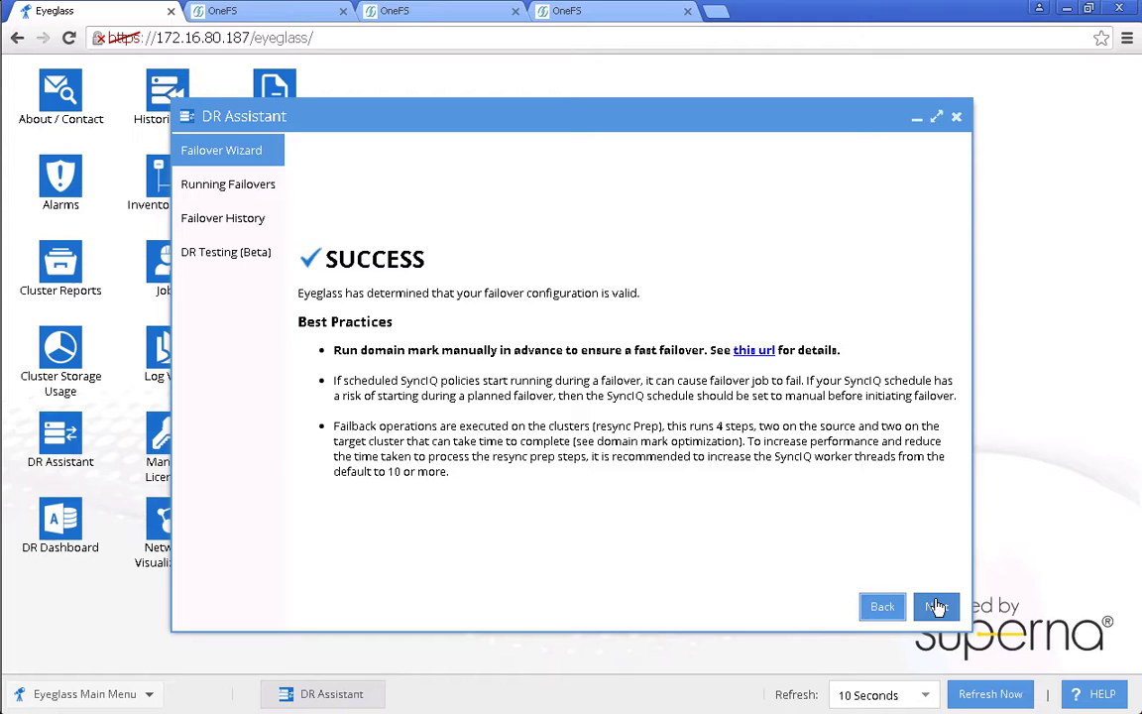
click(937, 607)
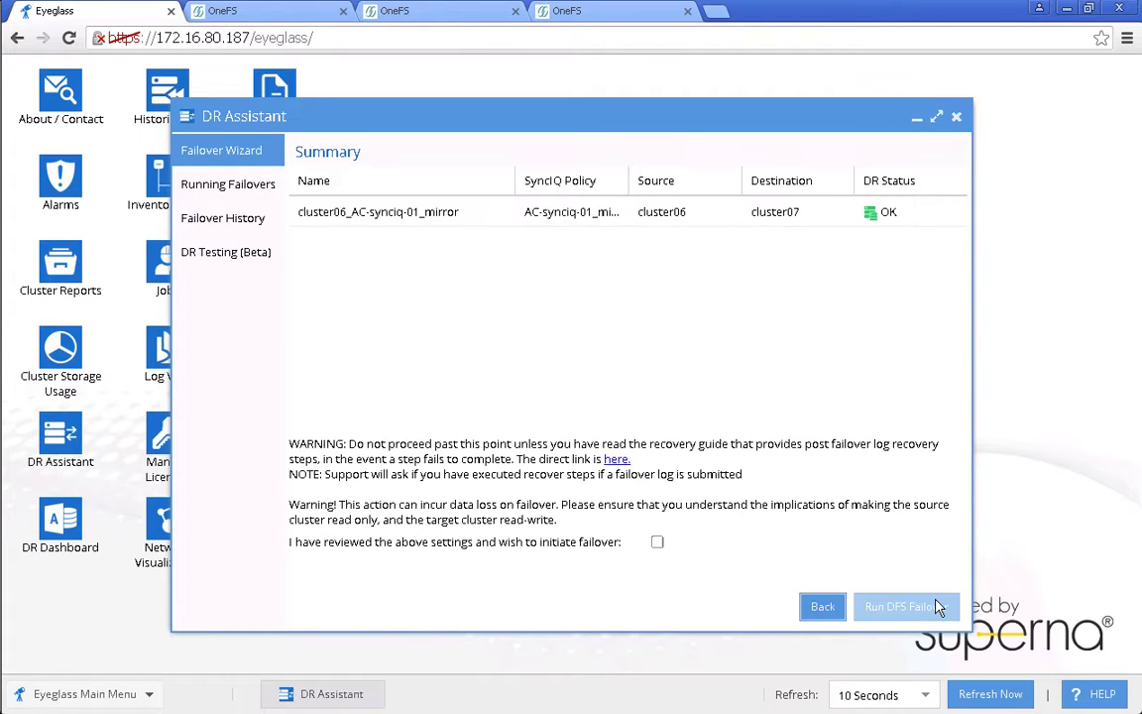
click(657, 542)
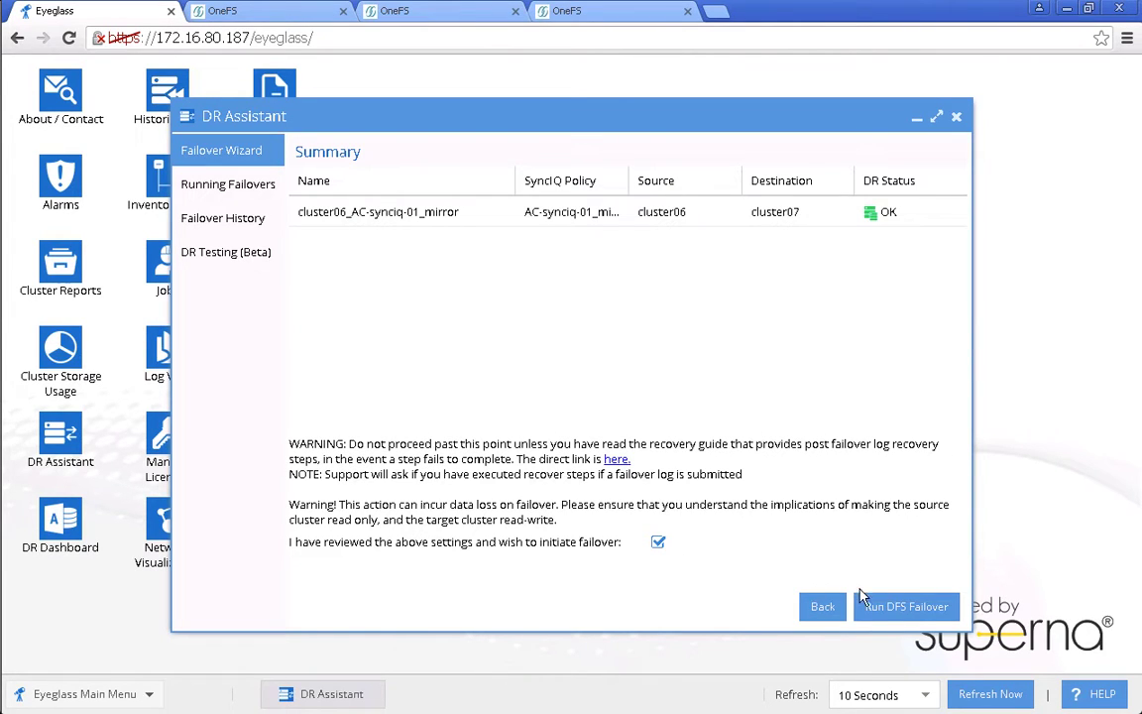
click(903, 606)
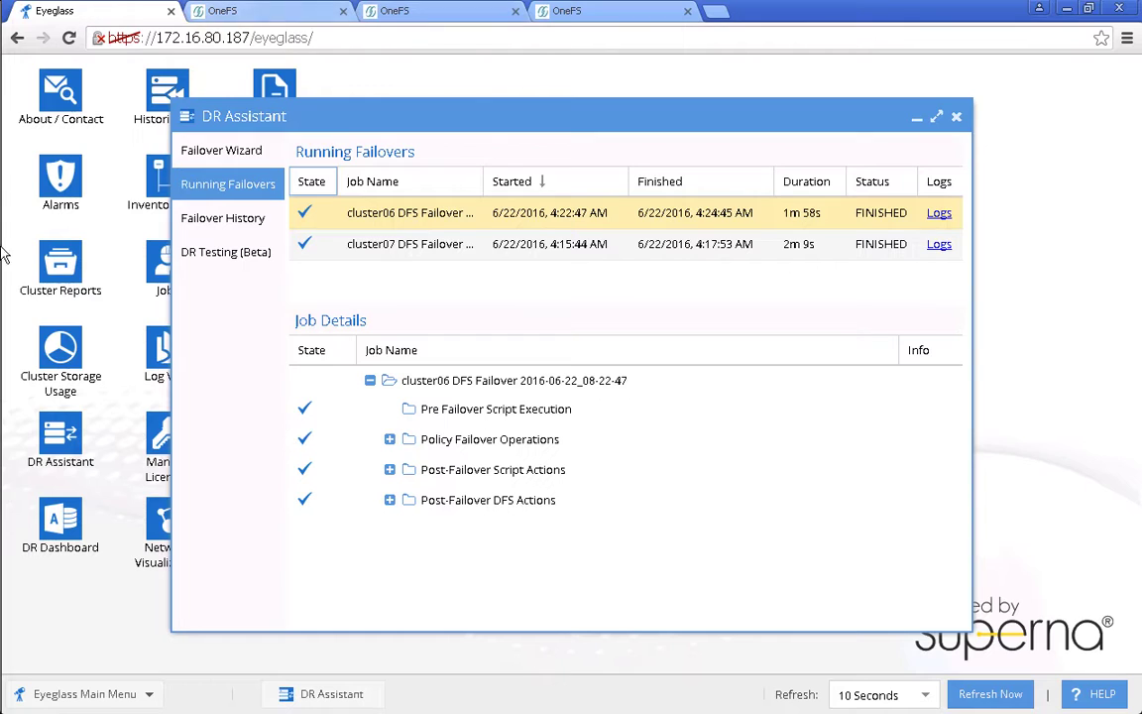
Switch to the non-administrator Command Prompt and run "dfsutil diag viewdfspath \\ad1.test\t1492\z02-smb01" to check the path's target.
mouse_move(14, 250)
mouse_move(36, 158)
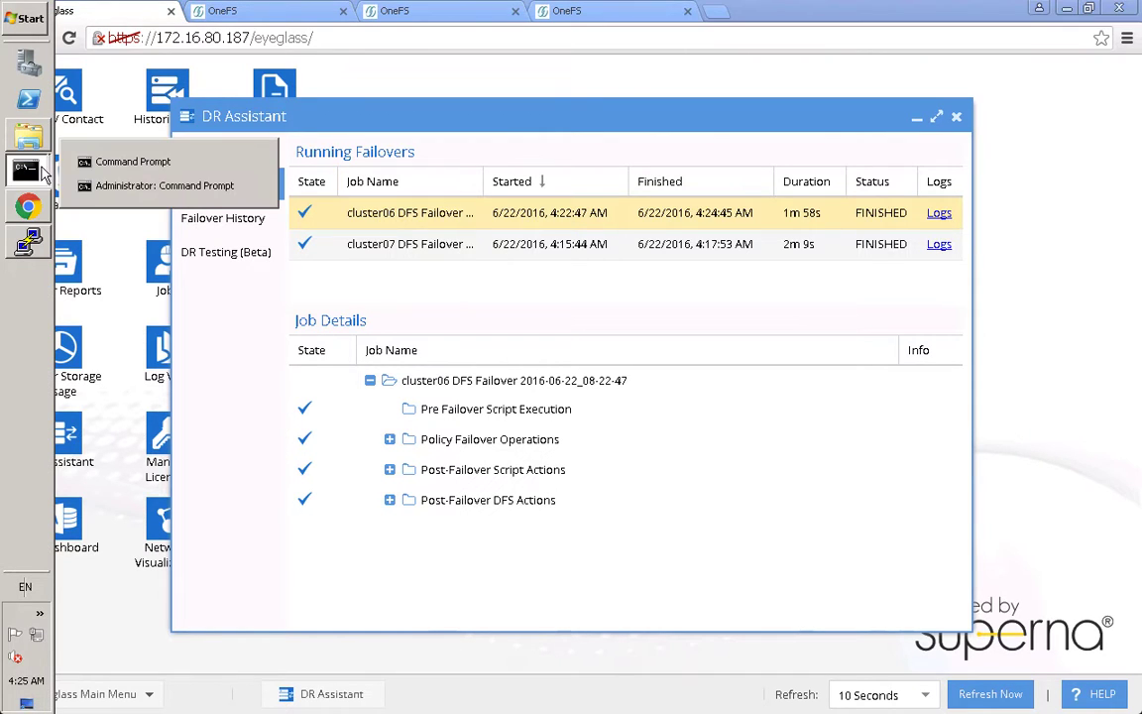
click(102, 165)
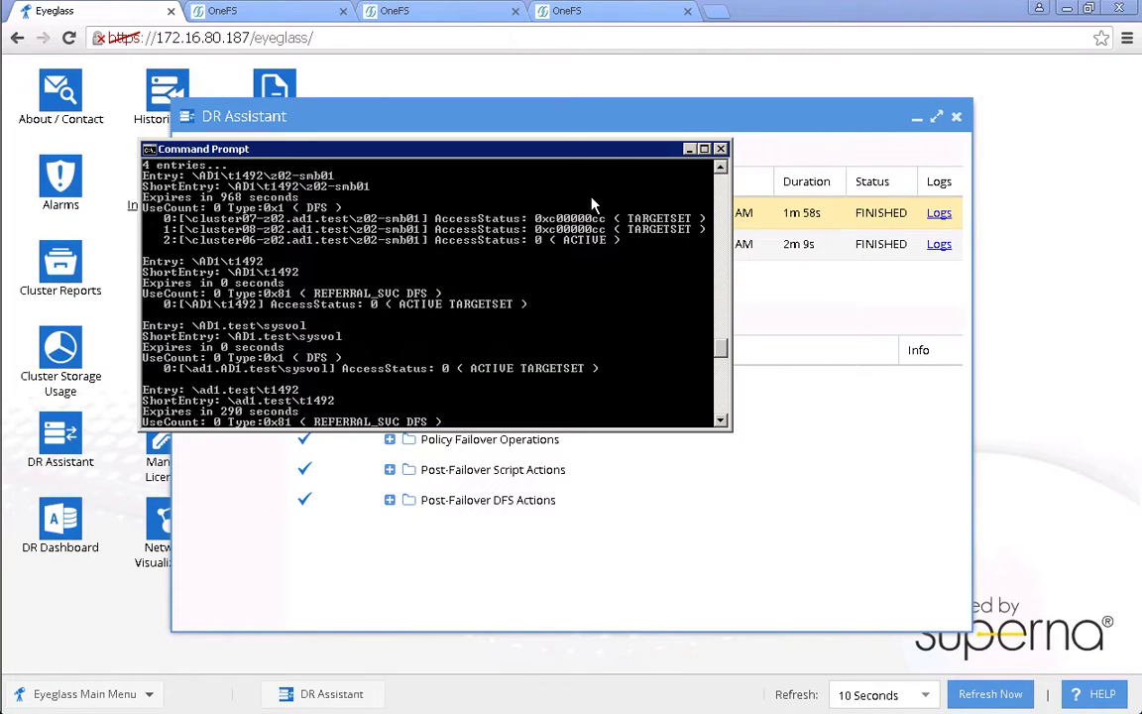
scroll(592, 204, down, 3)
key(Up)
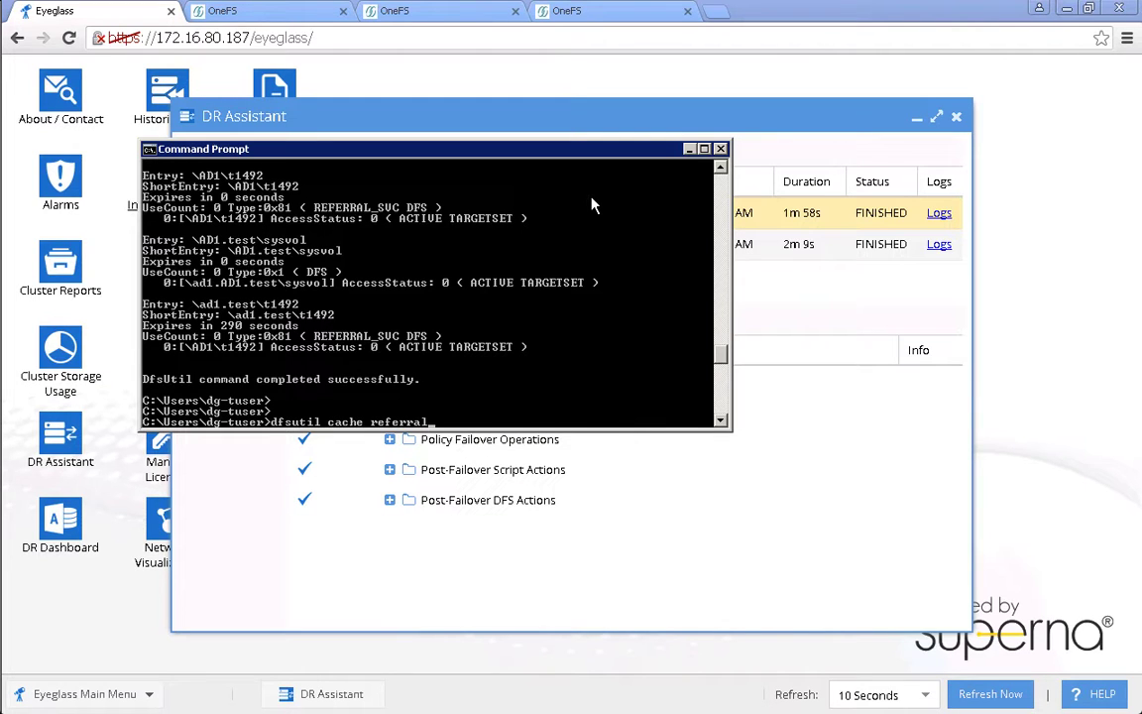
key(Up)
key(Return)
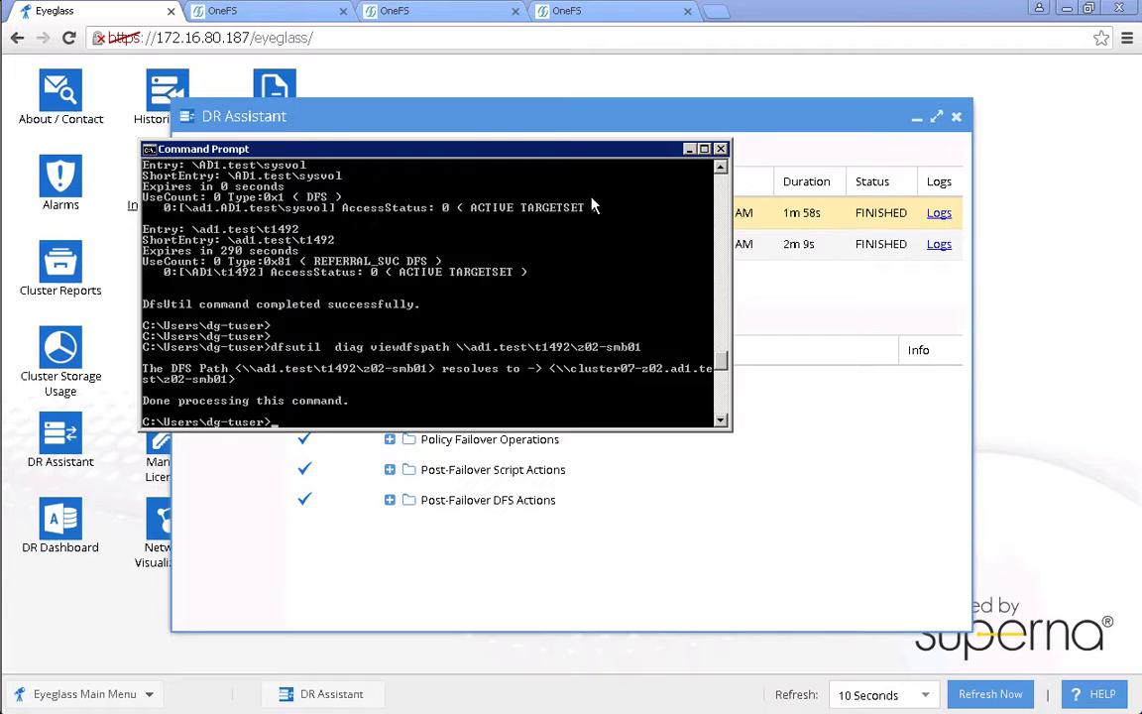
Rerun "dfsutil cache referral" and examine the access status of each z02-smb01 target.
key(Up)
key(Up)
key(Return)
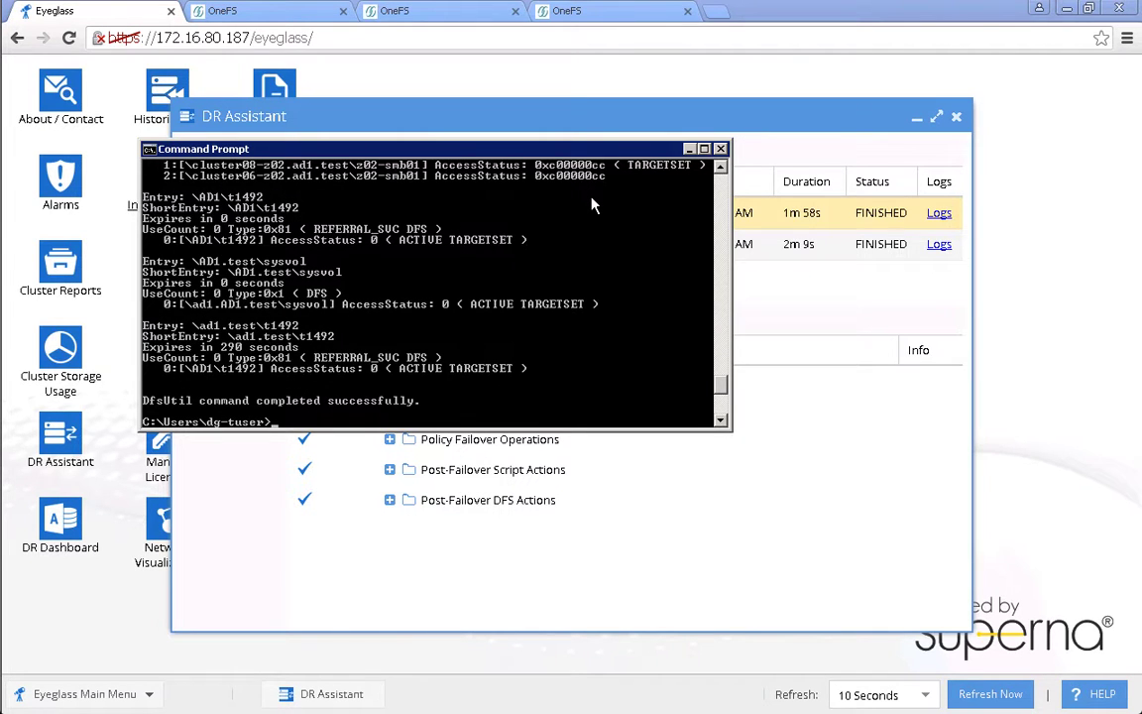
scroll(592, 206, up, 1)
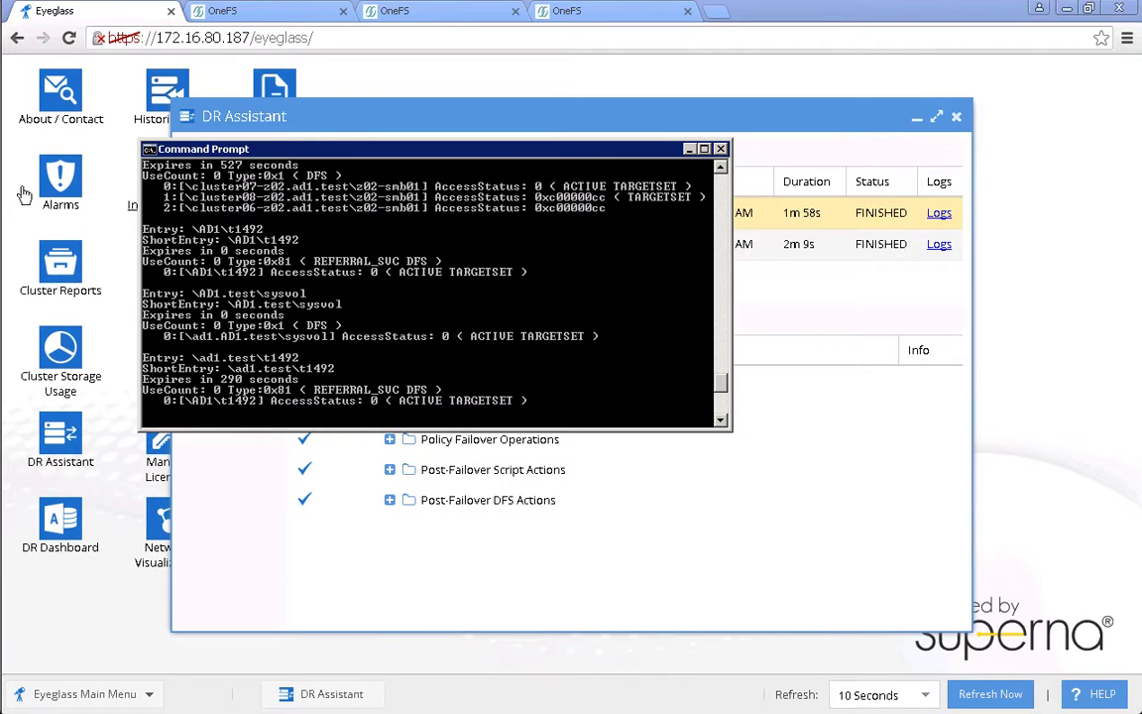
Switch to Windows Explorer, open DFSTest2 from the z02-smb01 (Z:) network drive, and enable editing.
mouse_move(3, 198)
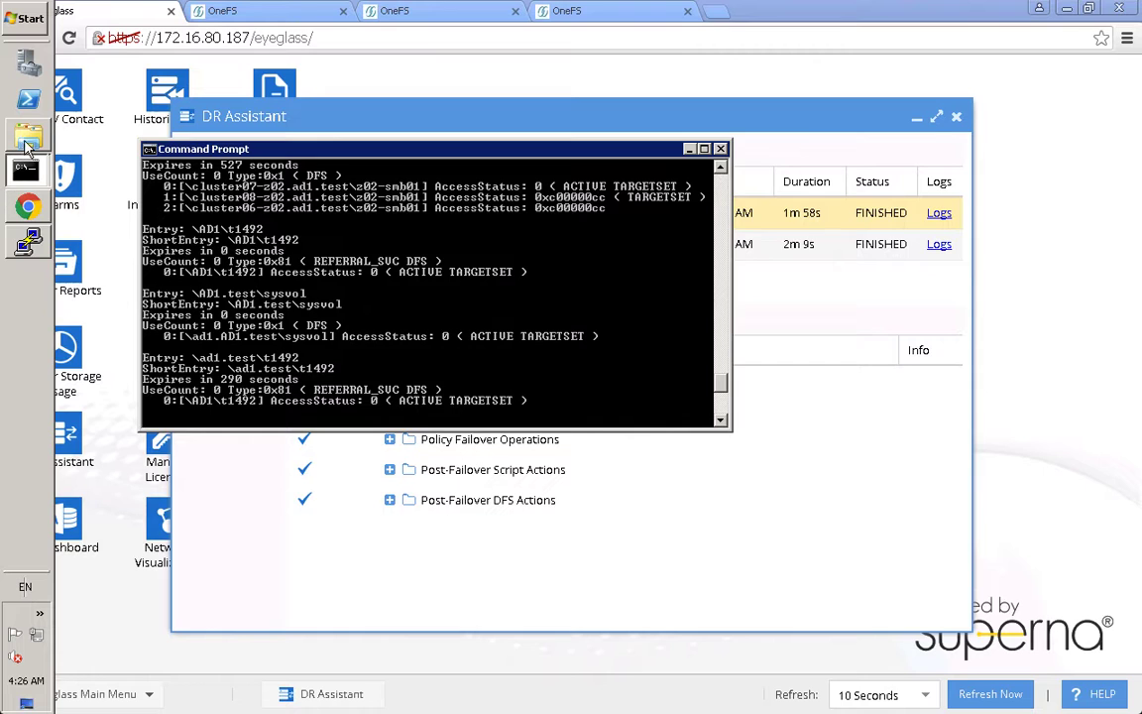
click(28, 136)
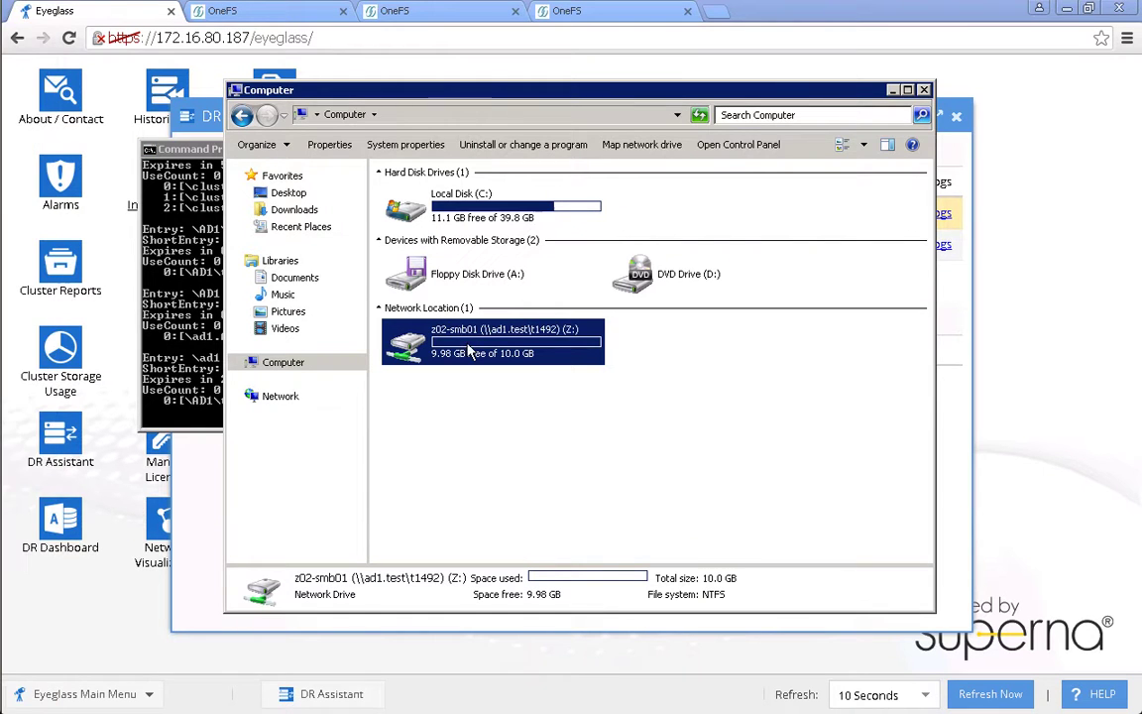
double_click(408, 330)
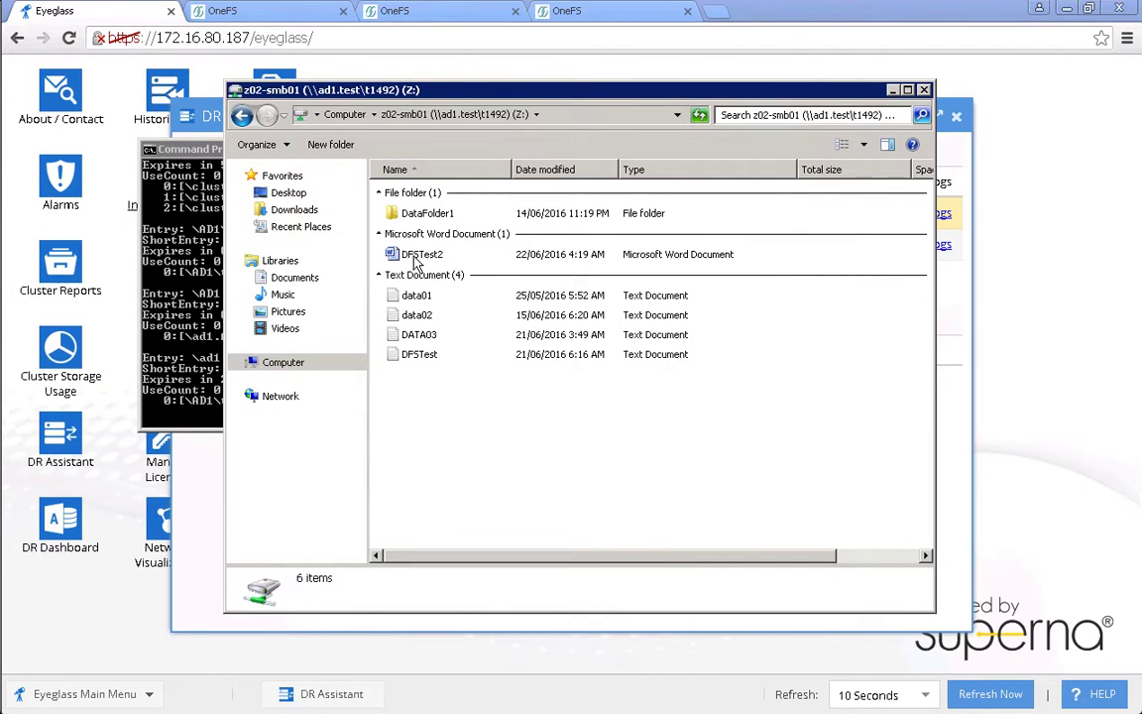
double_click(402, 254)
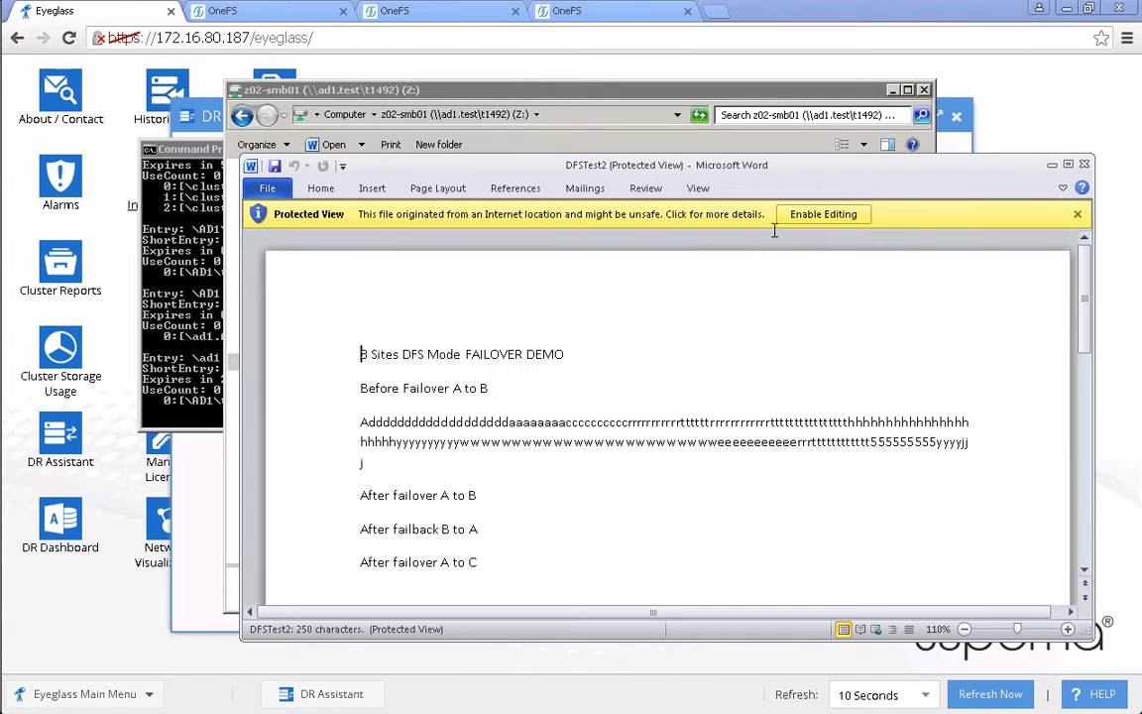
click(823, 214)
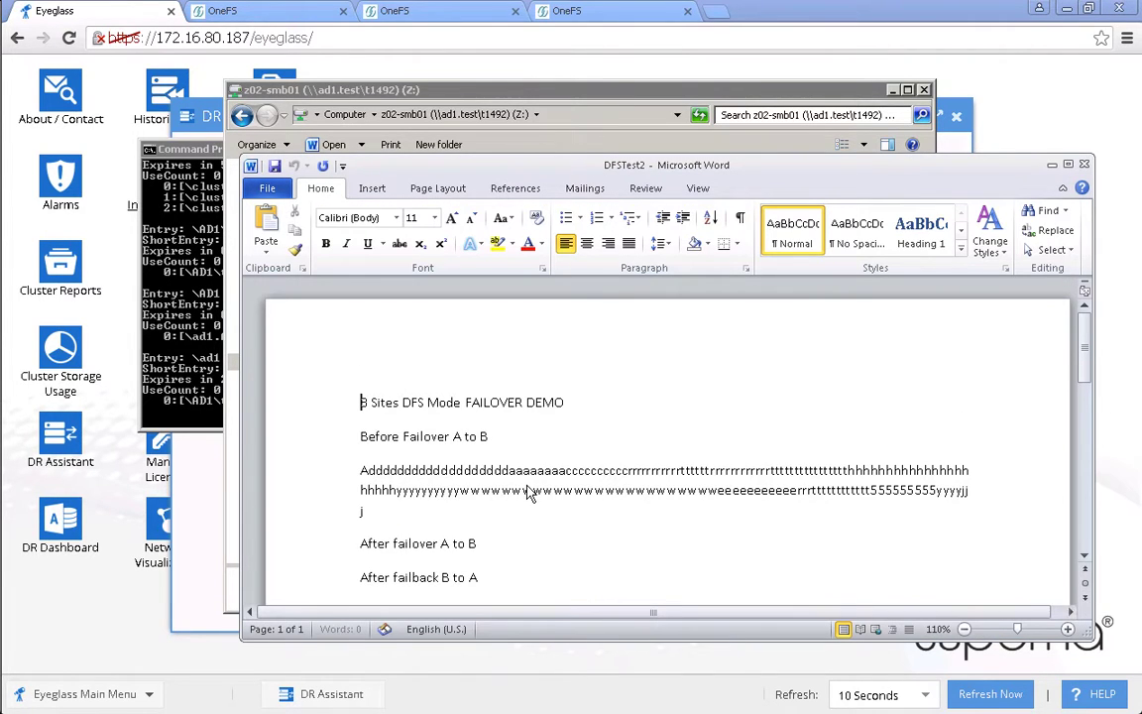
Add the line "After failback C to A" at the end of DFSTest2, then save and close the document.
scroll(506, 557, down, 2)
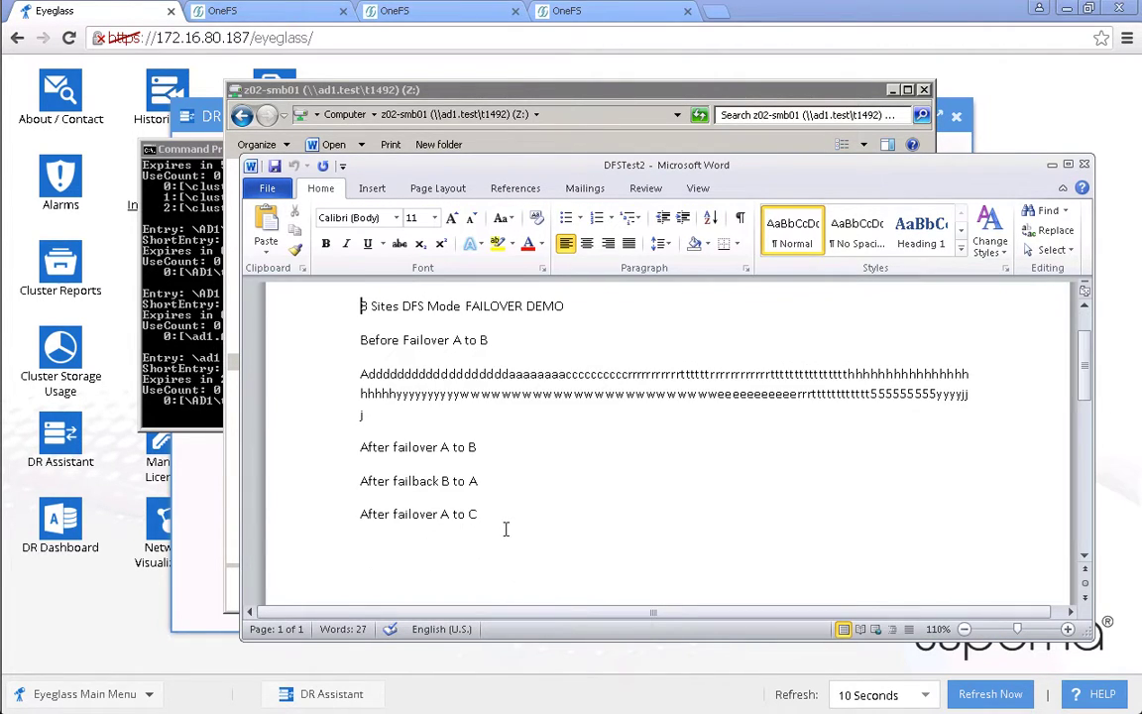
click(494, 515)
key(Return)
text(A)
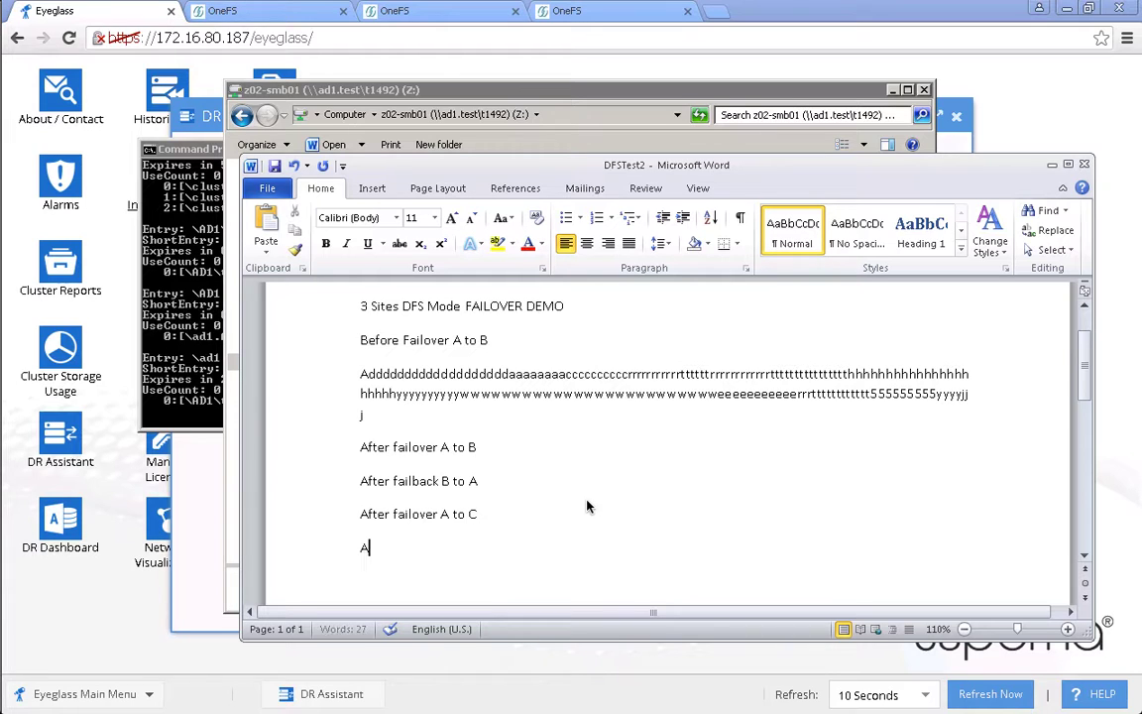
text(fter failback C)
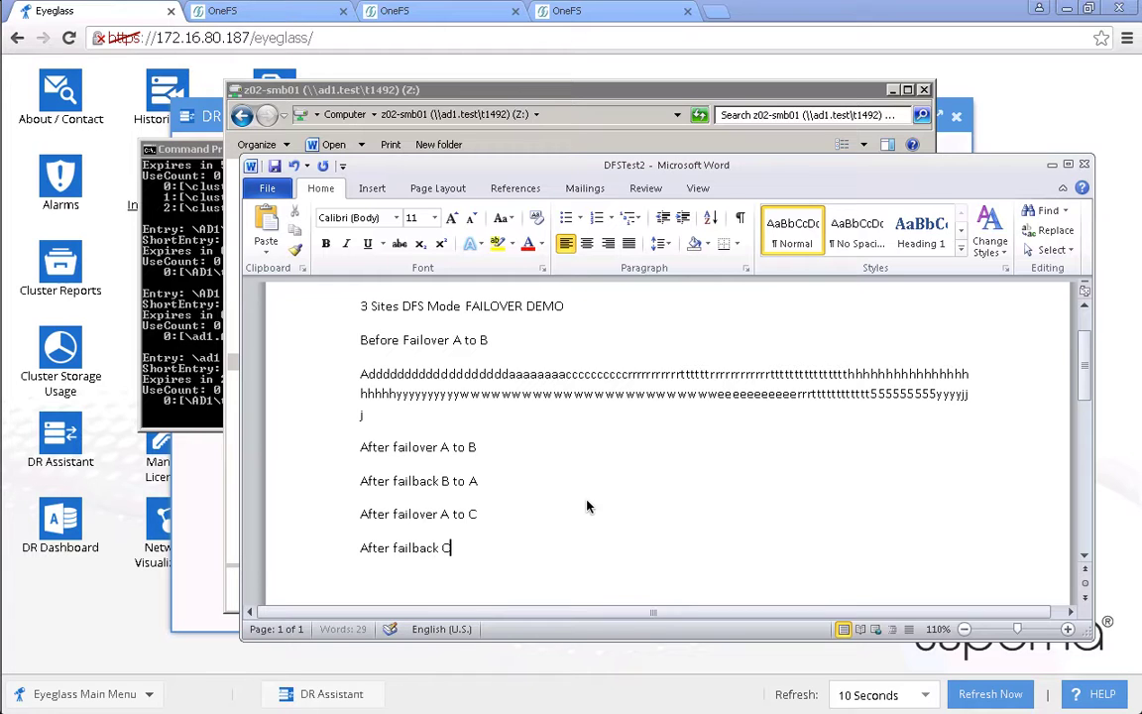
text( to A)
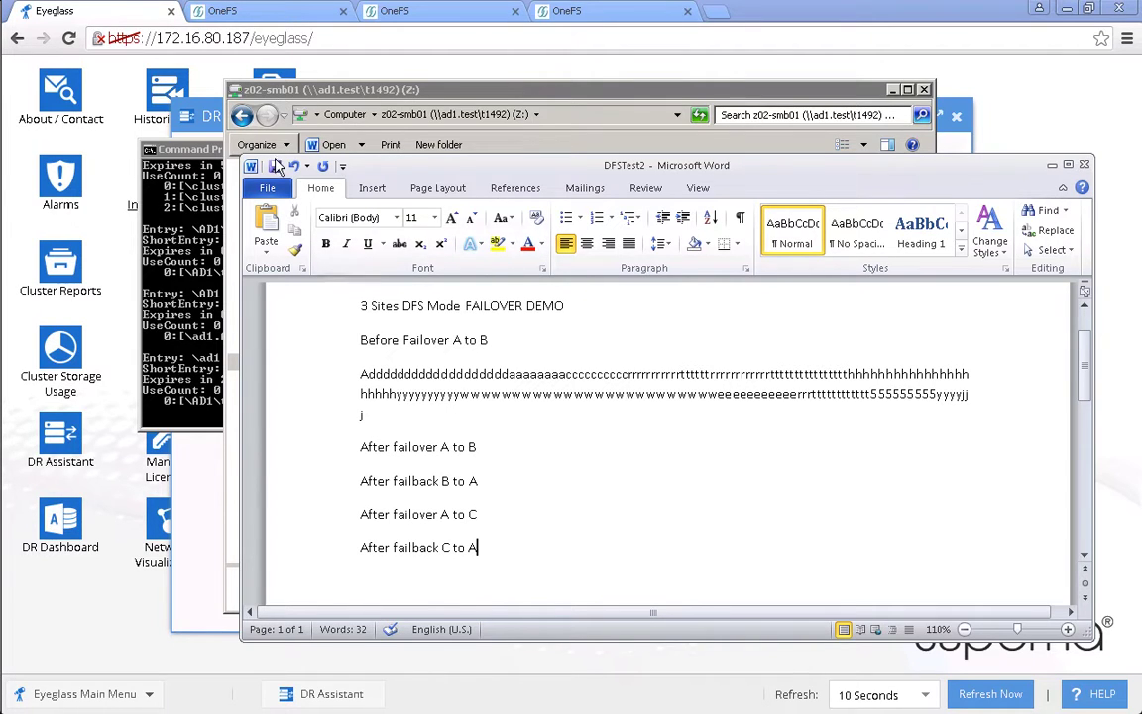
click(278, 170)
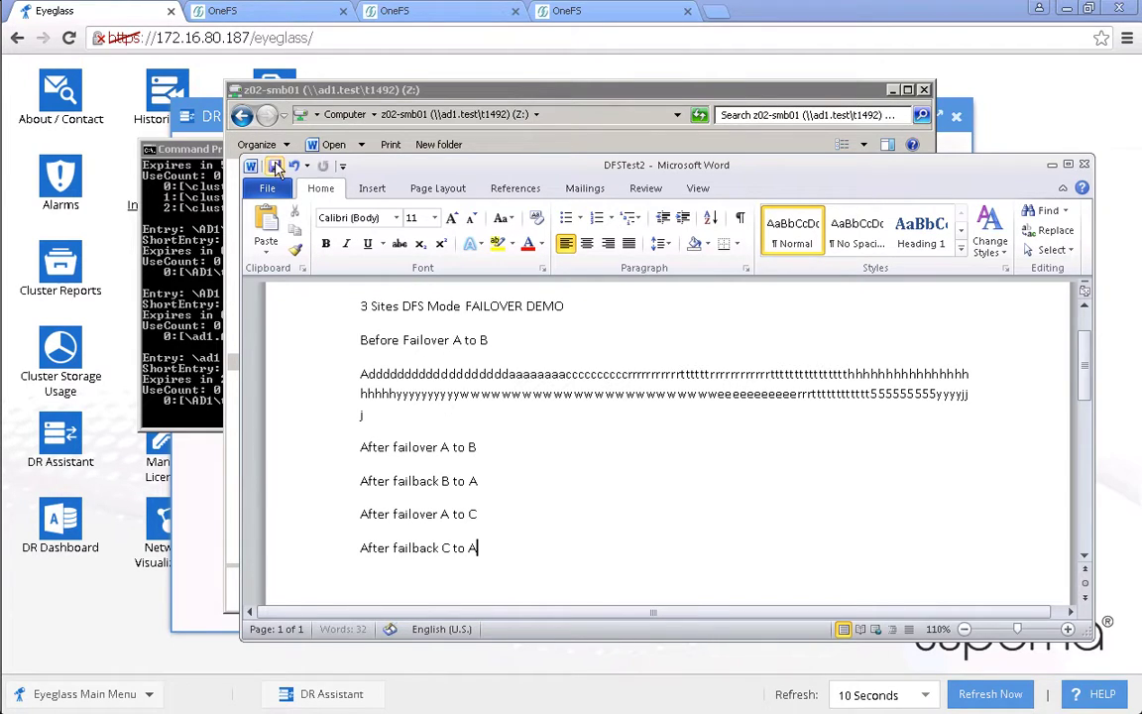
click(1084, 164)
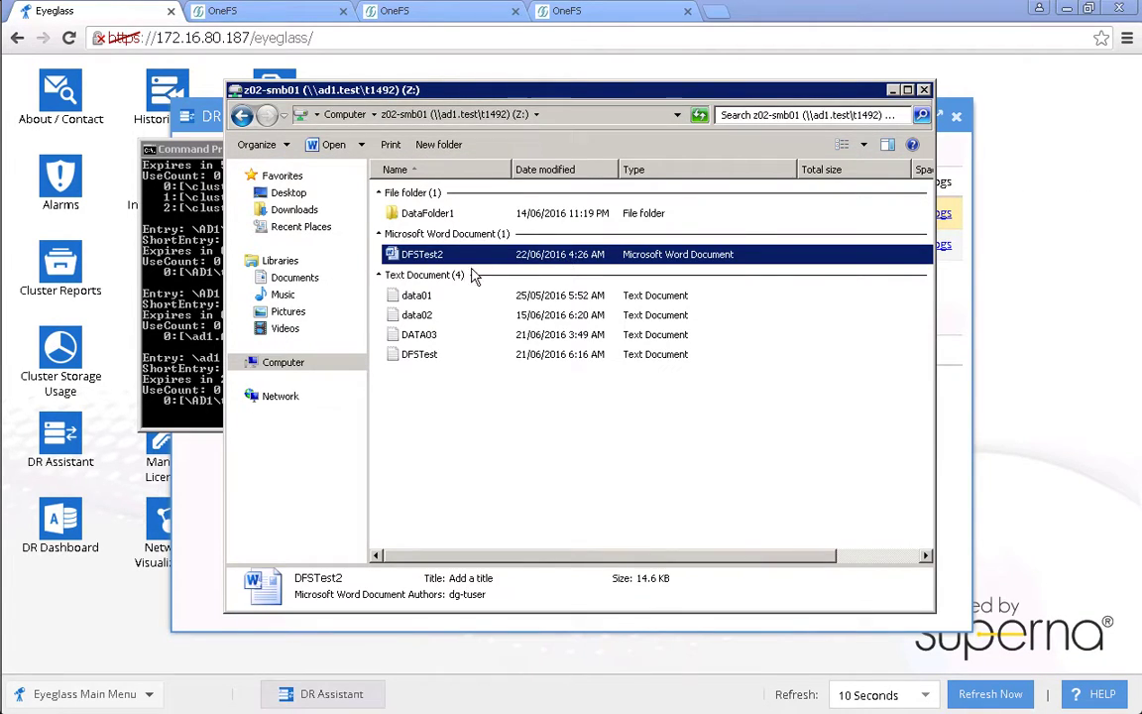
Clear the Explorer and Command Prompt windows from view and open Eyeglass Jobs to check the job definitions' states.
click(319, 363)
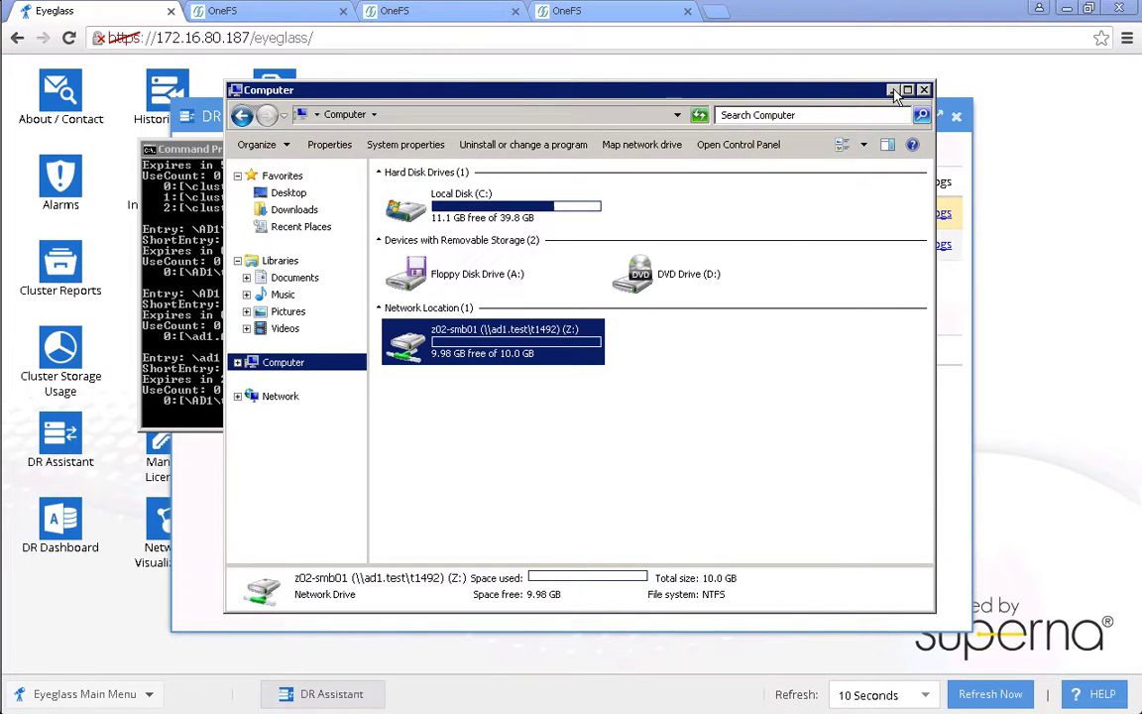
key(alt+F4)
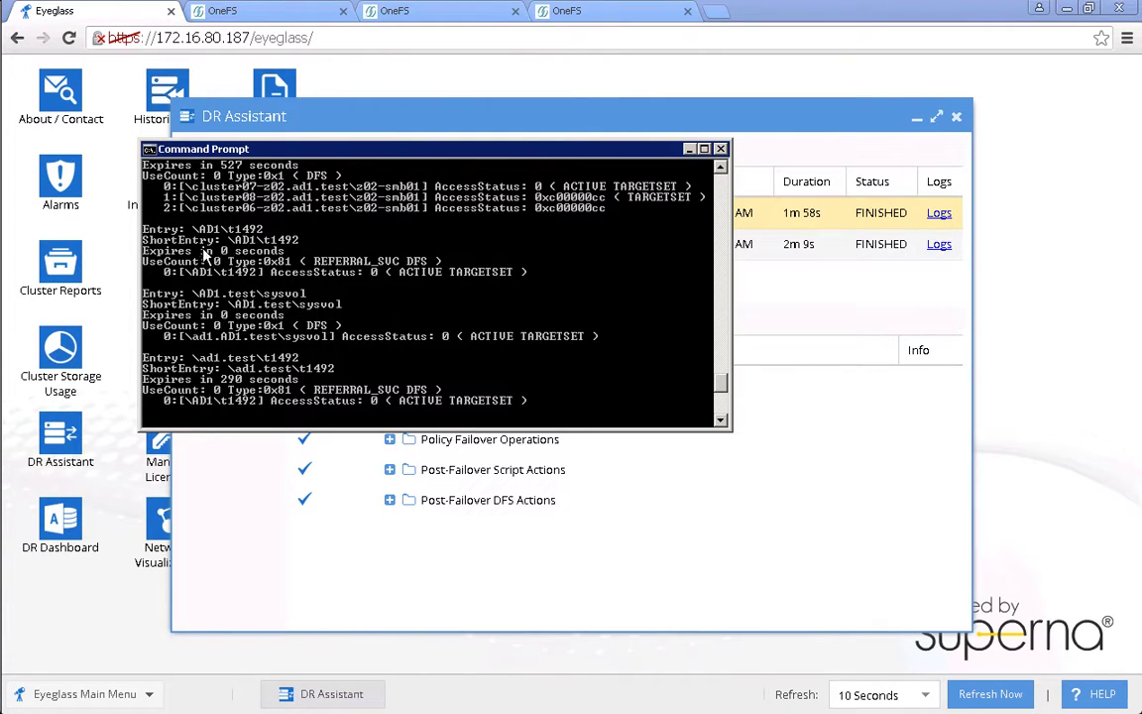
click(690, 149)
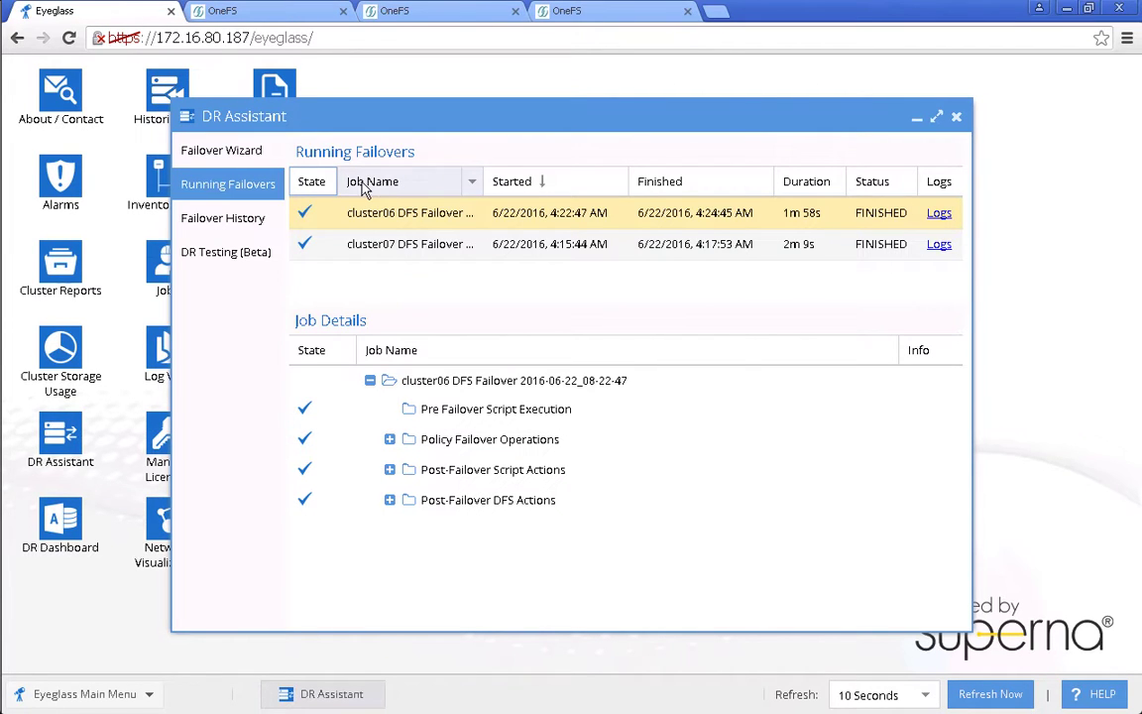
click(159, 269)
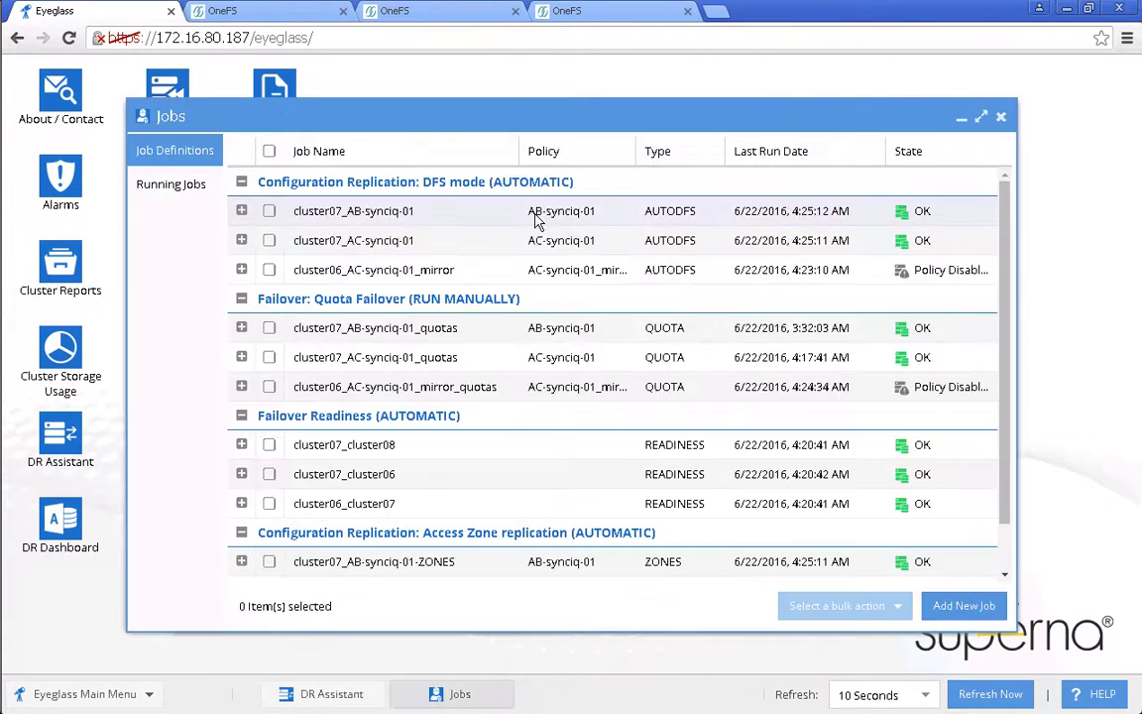